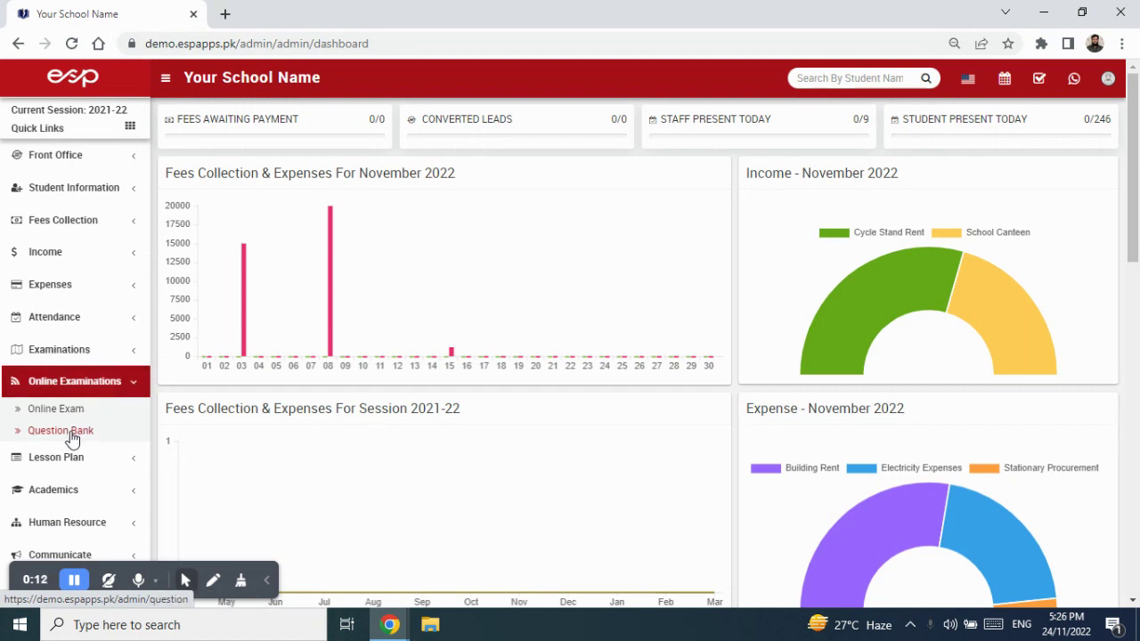
Open the Question Bank under Online Examinations and bring up its Import Question form.
click(72, 438)
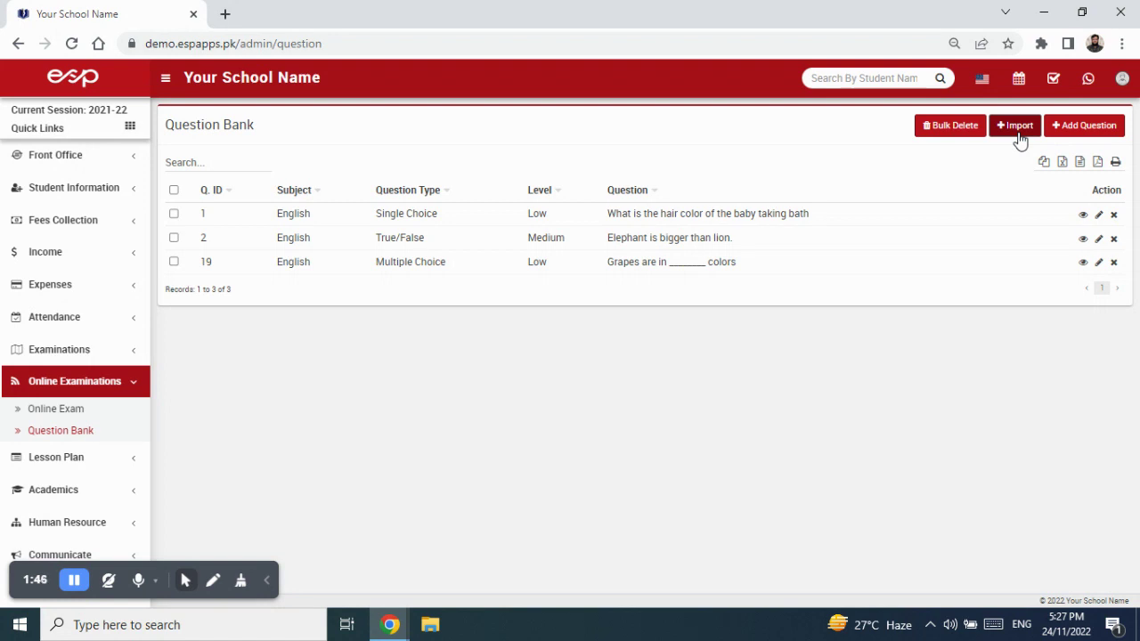
click(1019, 133)
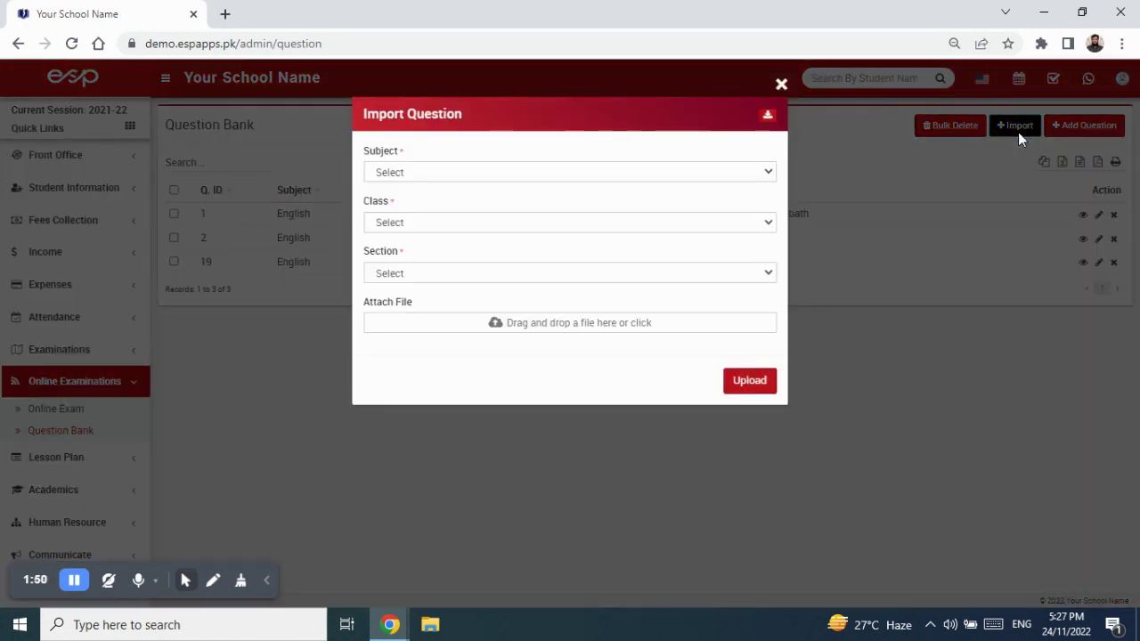
Examine the Subject, Class, Section and Attach File fields of the Import Question form.
drag(465, 114, 361, 114)
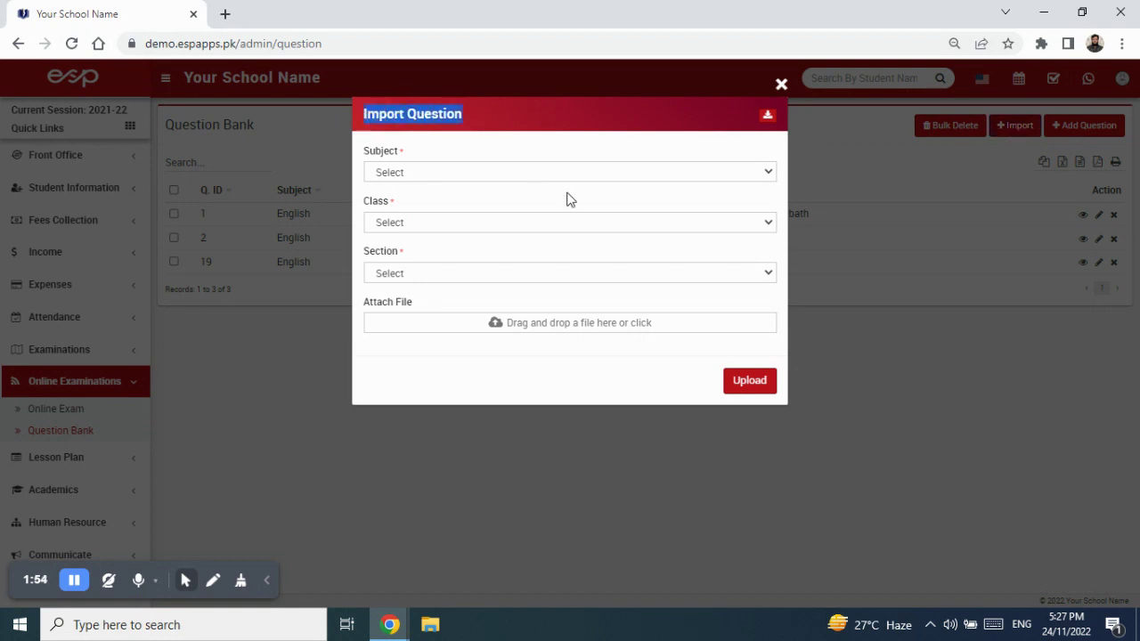
click(418, 172)
click(418, 172)
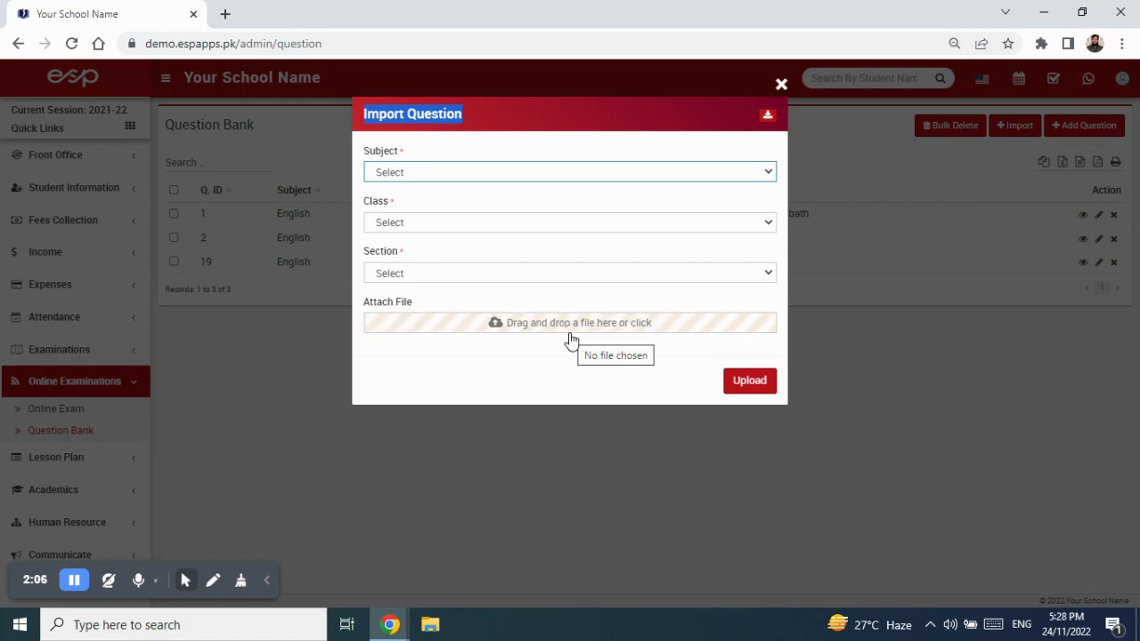
click(402, 151)
drag(402, 151, 387, 204)
drag(407, 255, 394, 255)
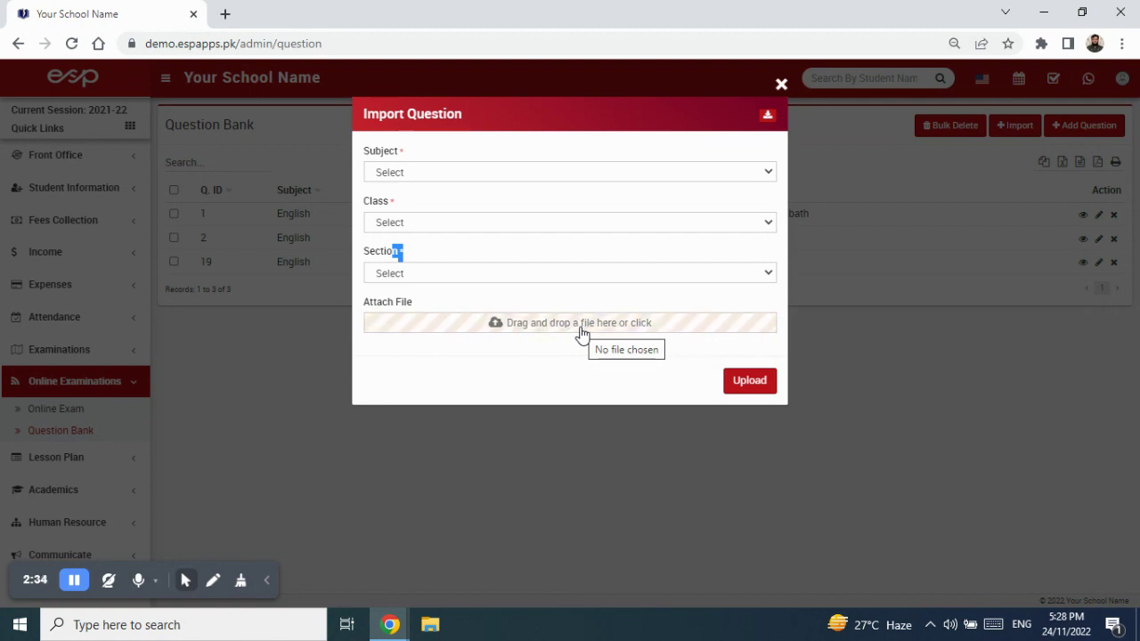
click(618, 250)
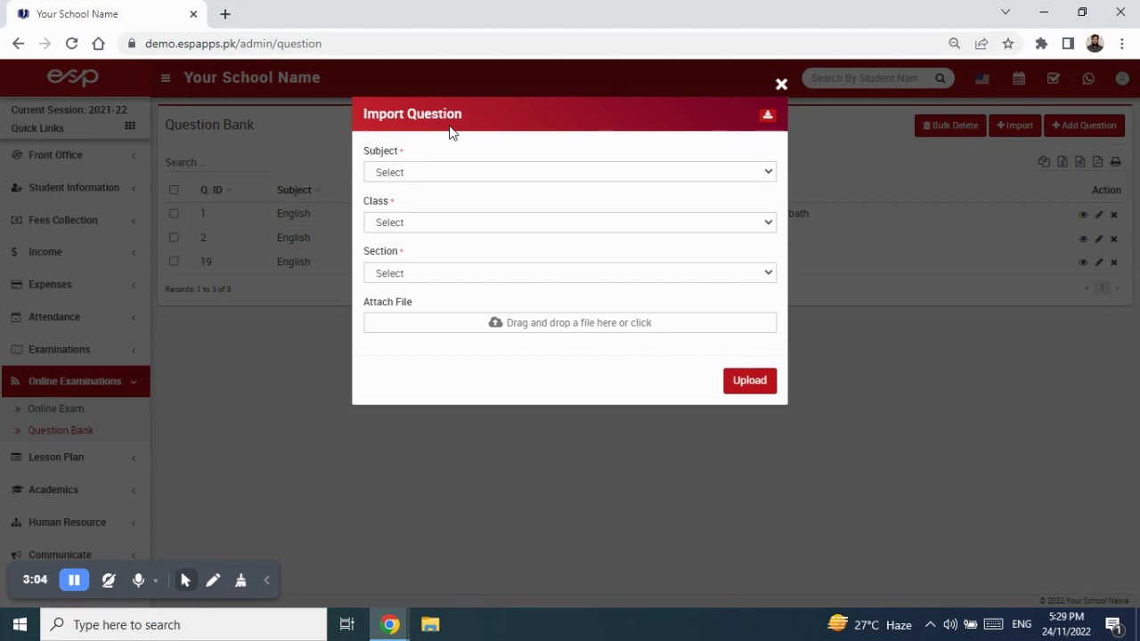
Download the sample import file as import_question_sample_file.csv into the Downloads folder and open it in Excel.
click(769, 120)
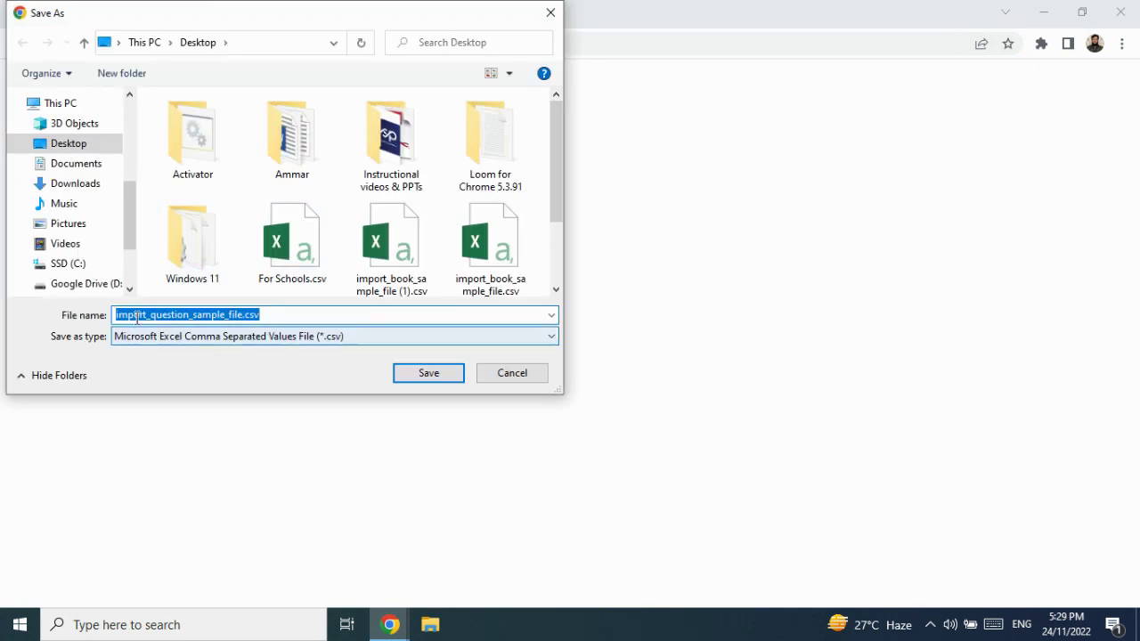
click(82, 150)
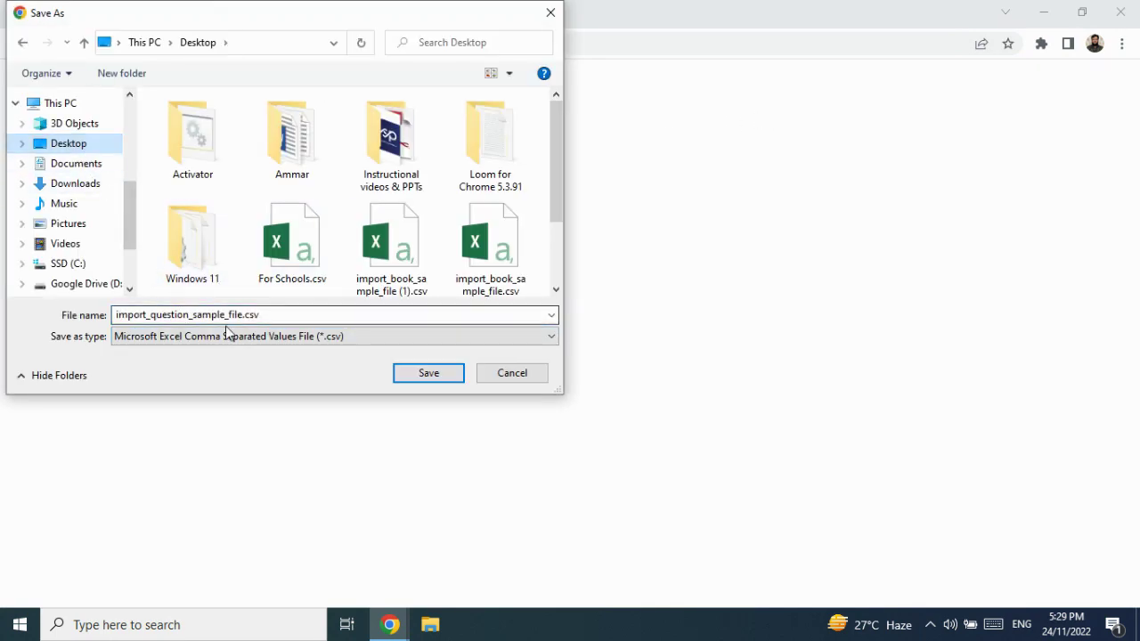
click(80, 186)
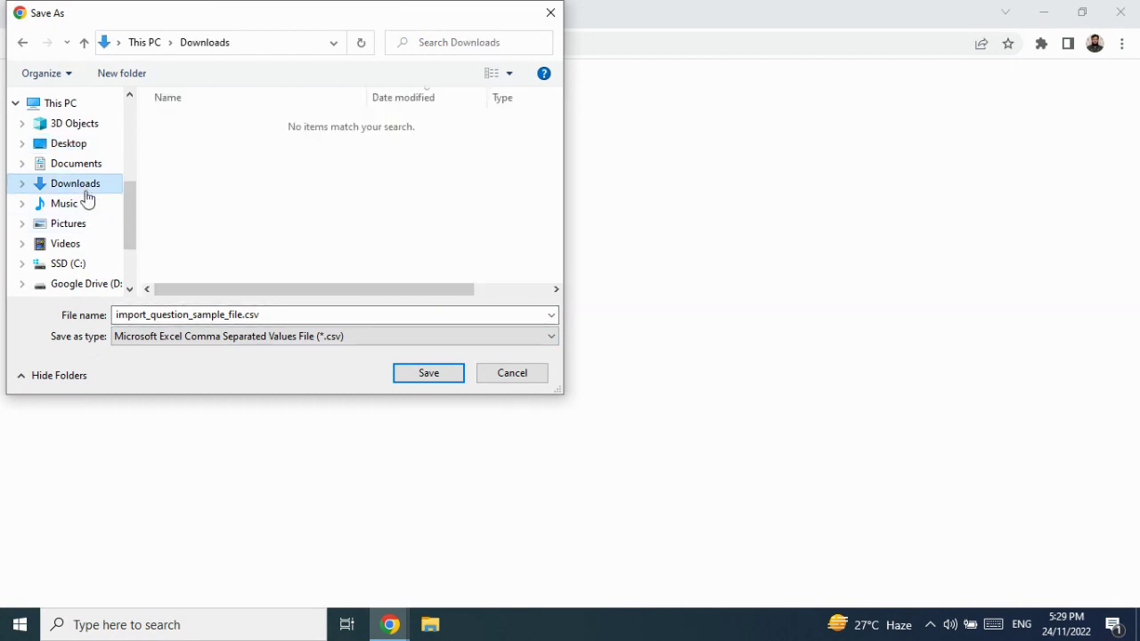
click(421, 373)
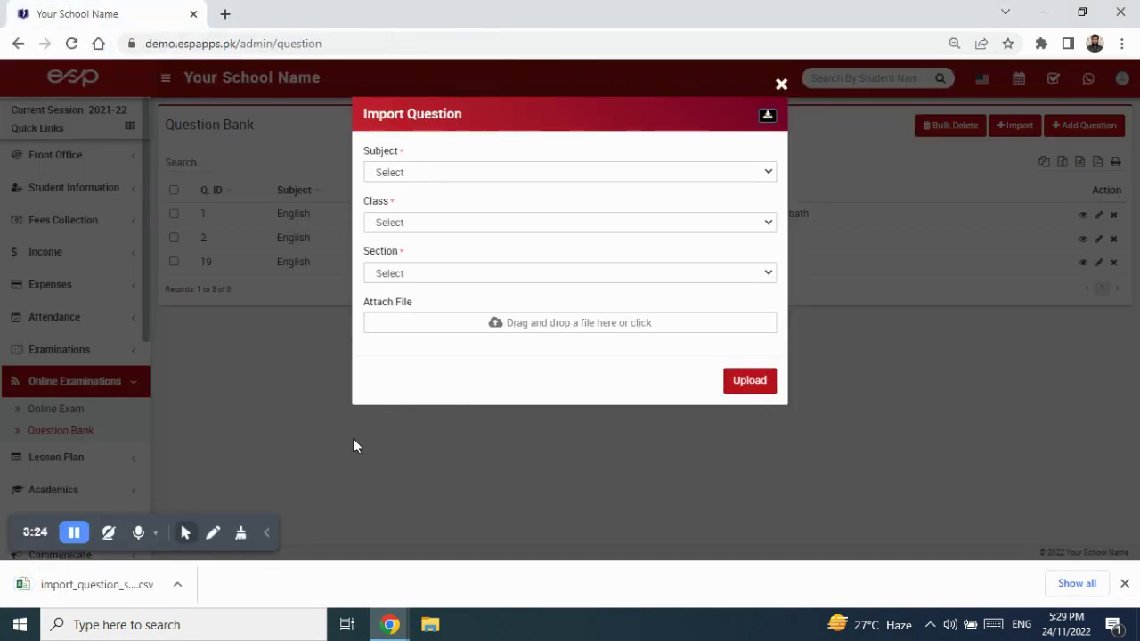
click(102, 593)
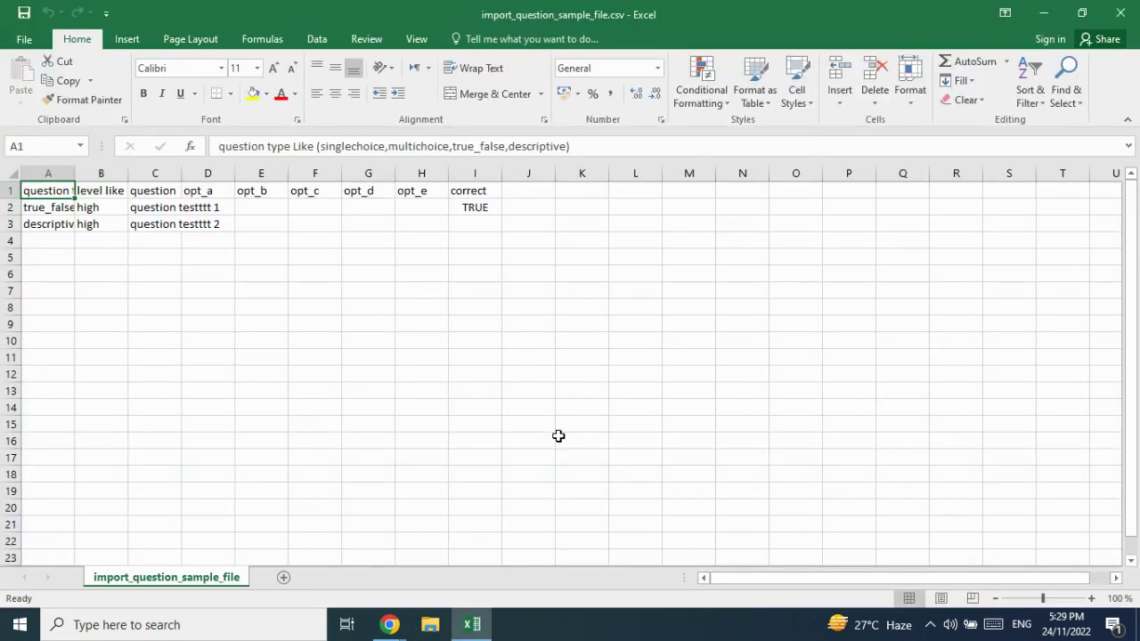
Clear the sample questions from rows 2 and 3 and autofit the widths of columns A, B and C.
drag(13, 207, 19, 217)
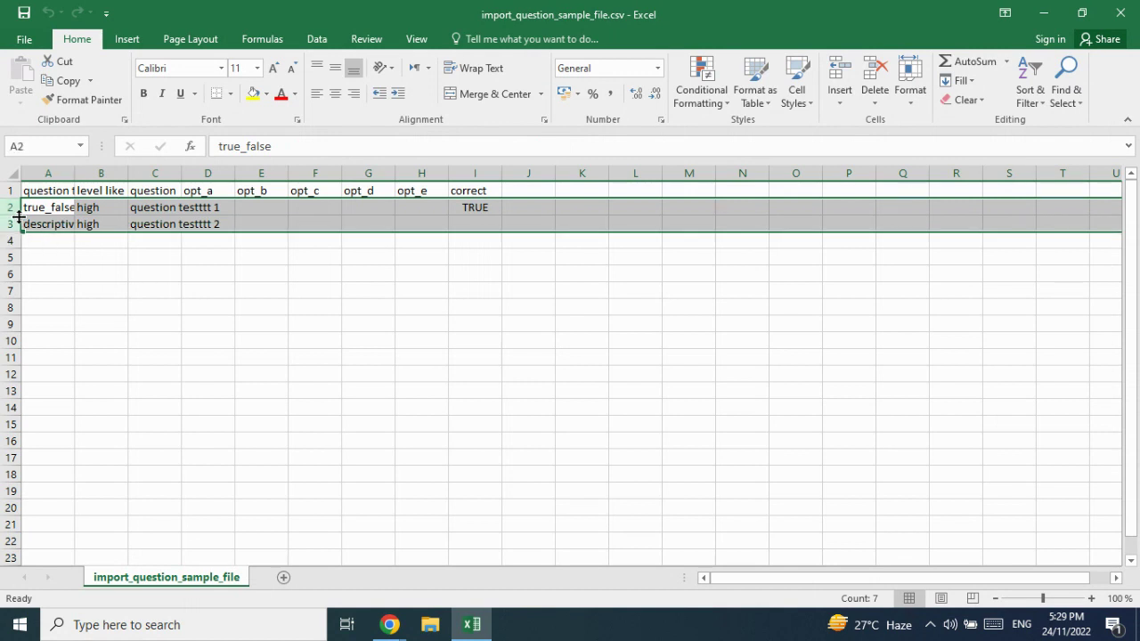
key(Delete)
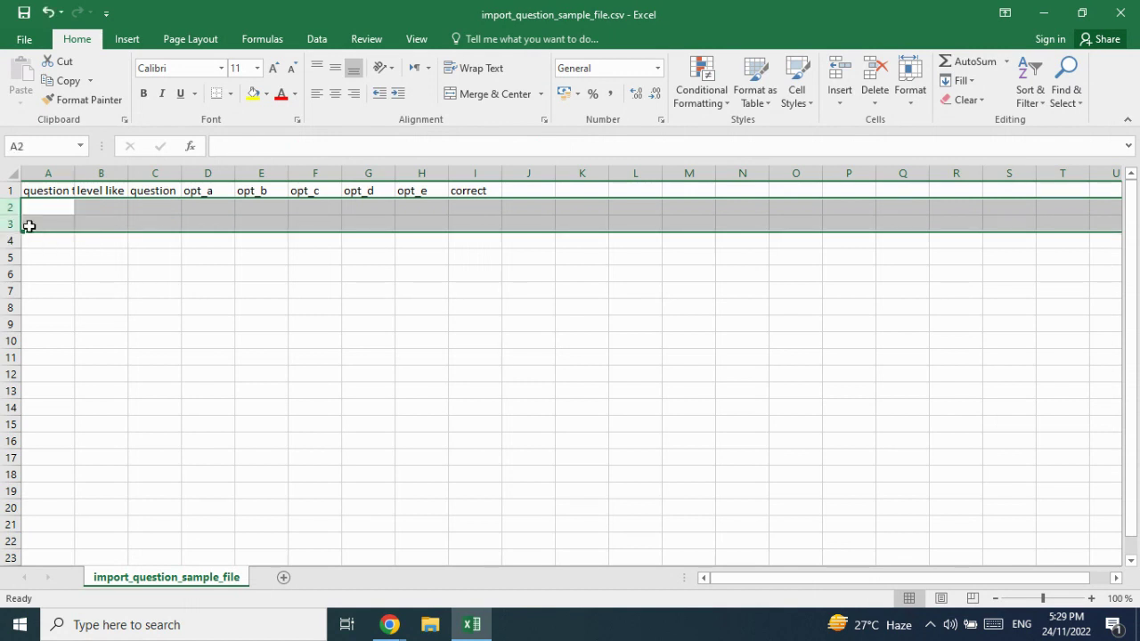
double_click(75, 173)
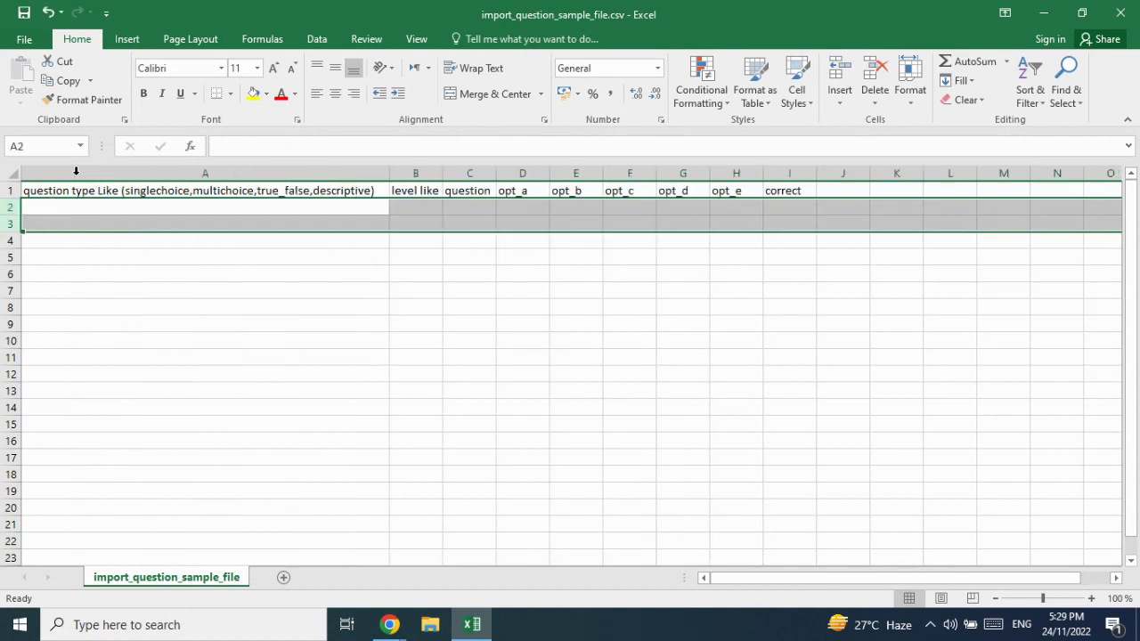
double_click(442, 173)
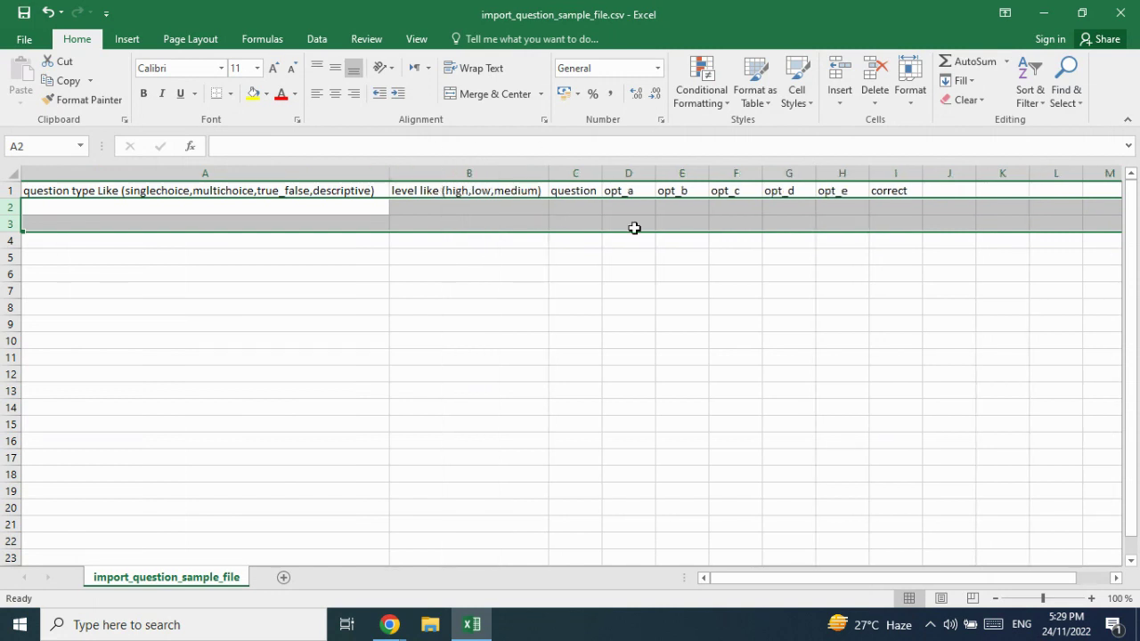
double_click(603, 171)
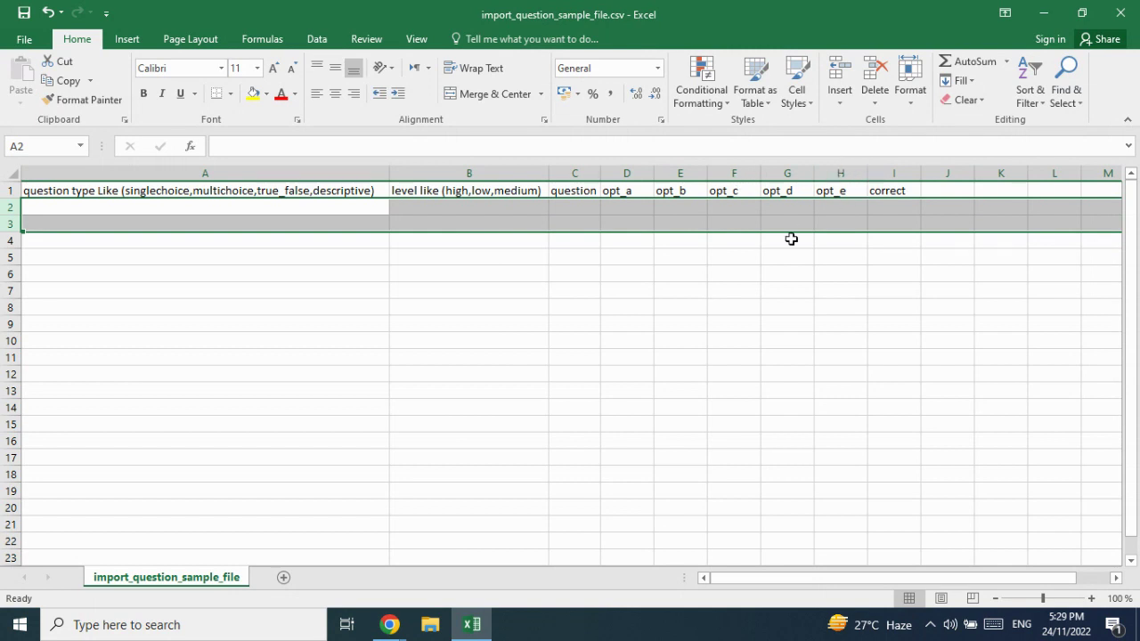
click(526, 277)
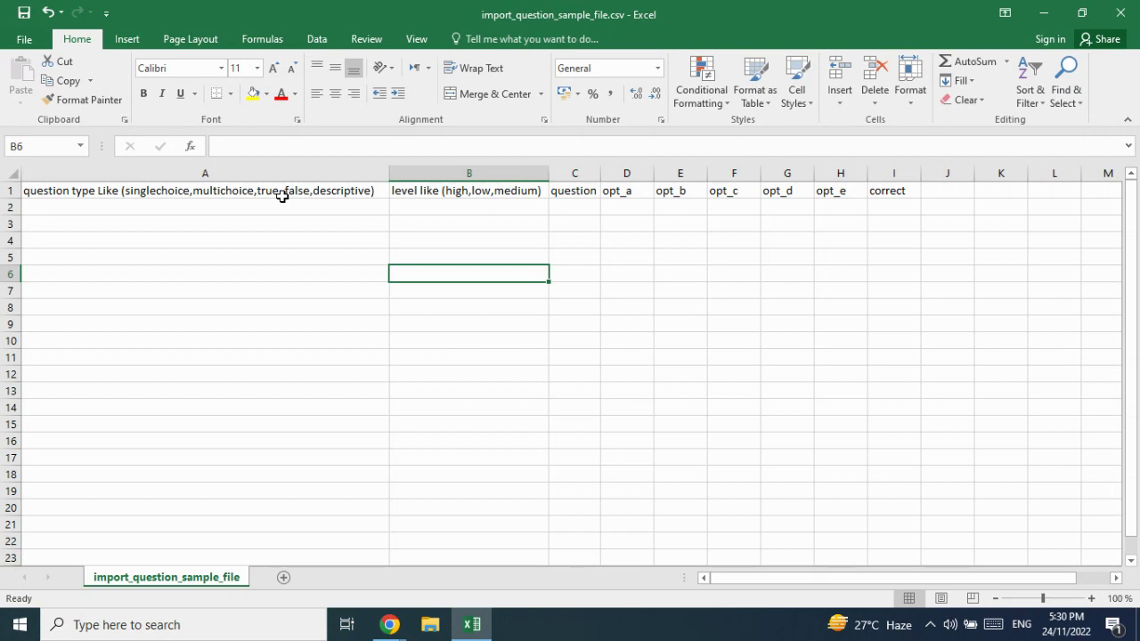
Switch to Chrome and view the Question Type options in a new question form instead of the import form.
click(55, 194)
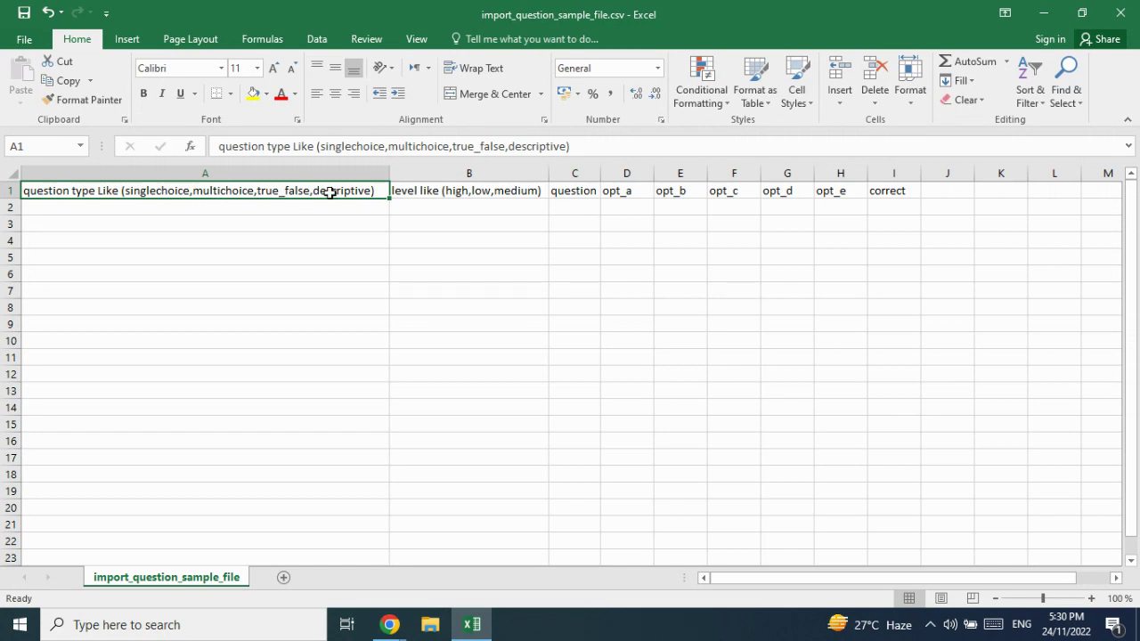
click(389, 624)
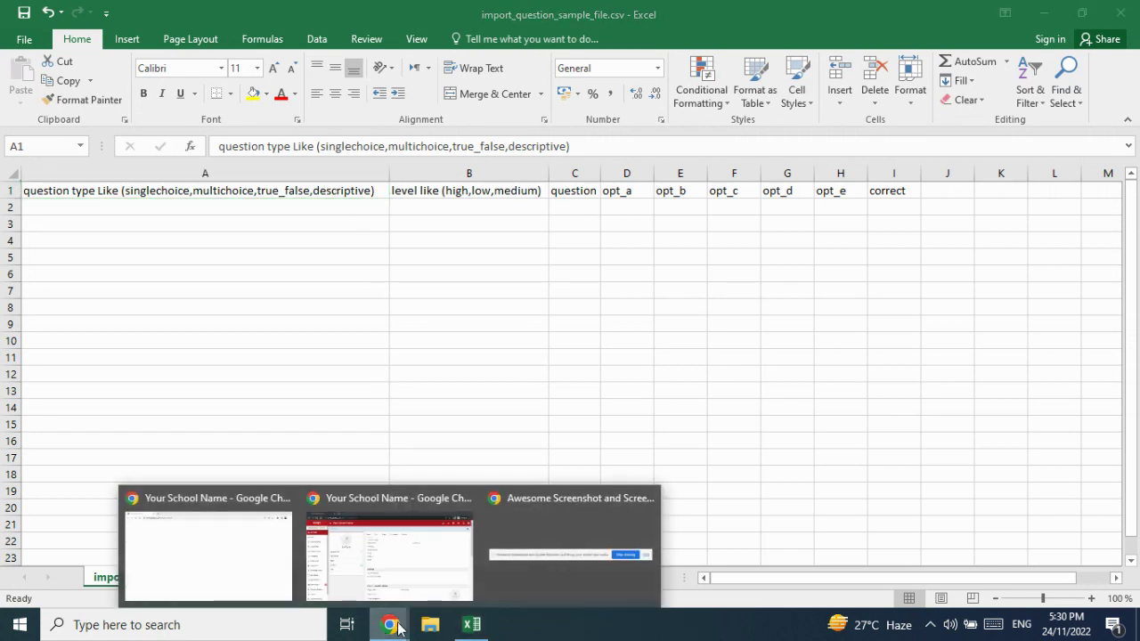
click(231, 552)
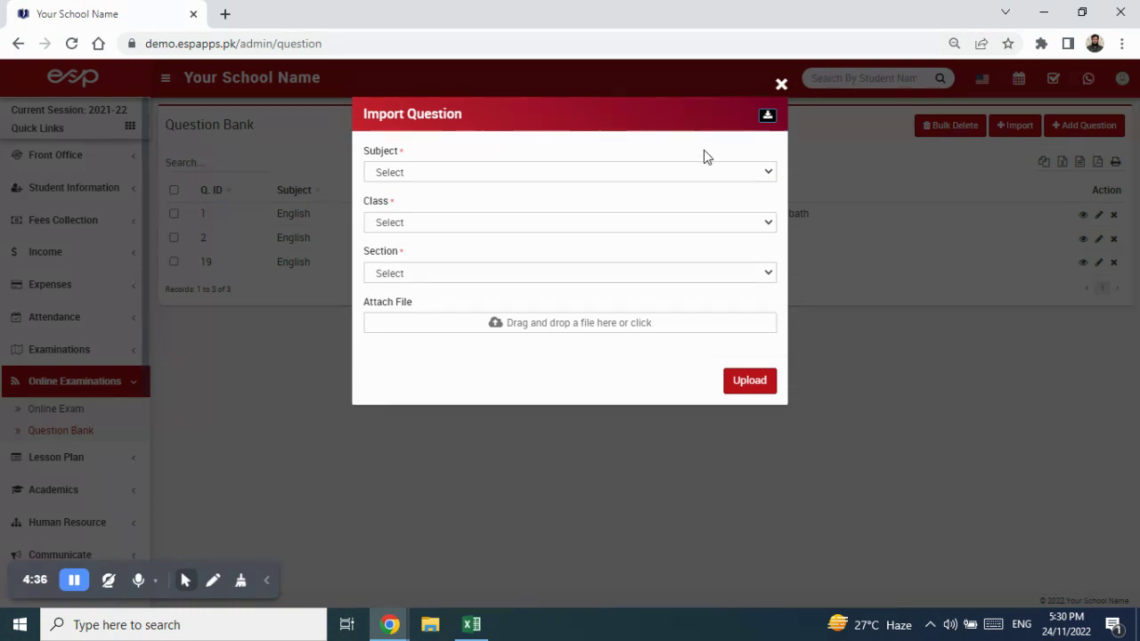
click(780, 84)
click(1064, 125)
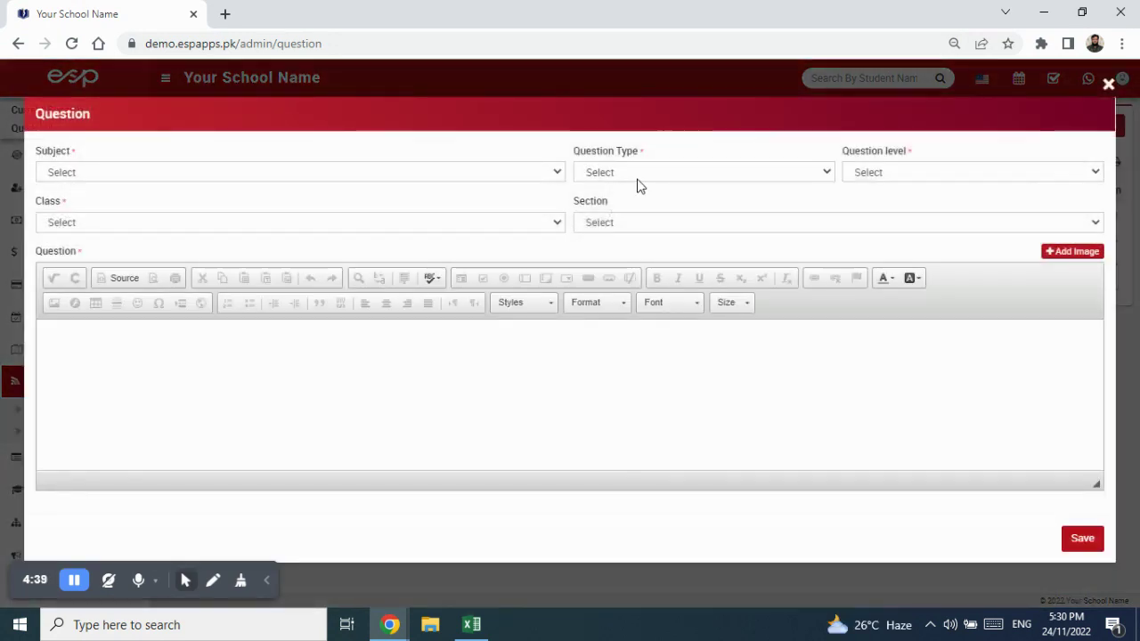
click(636, 178)
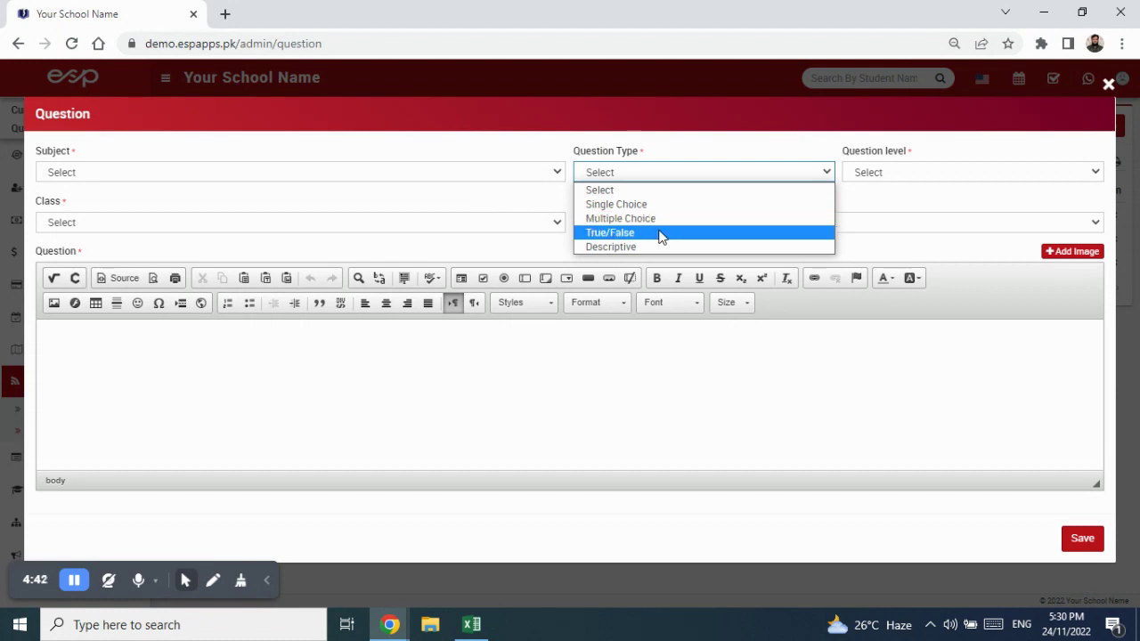
Switch back to Excel and enter singlechoice as the question type in cell A2.
click(472, 625)
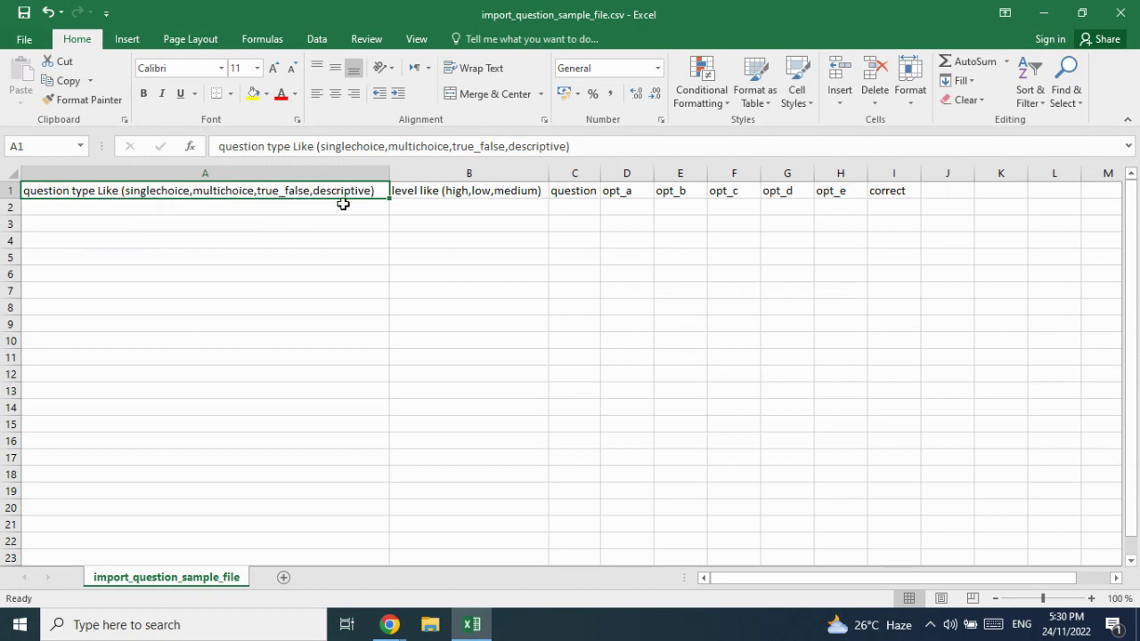
drag(275, 208, 255, 409)
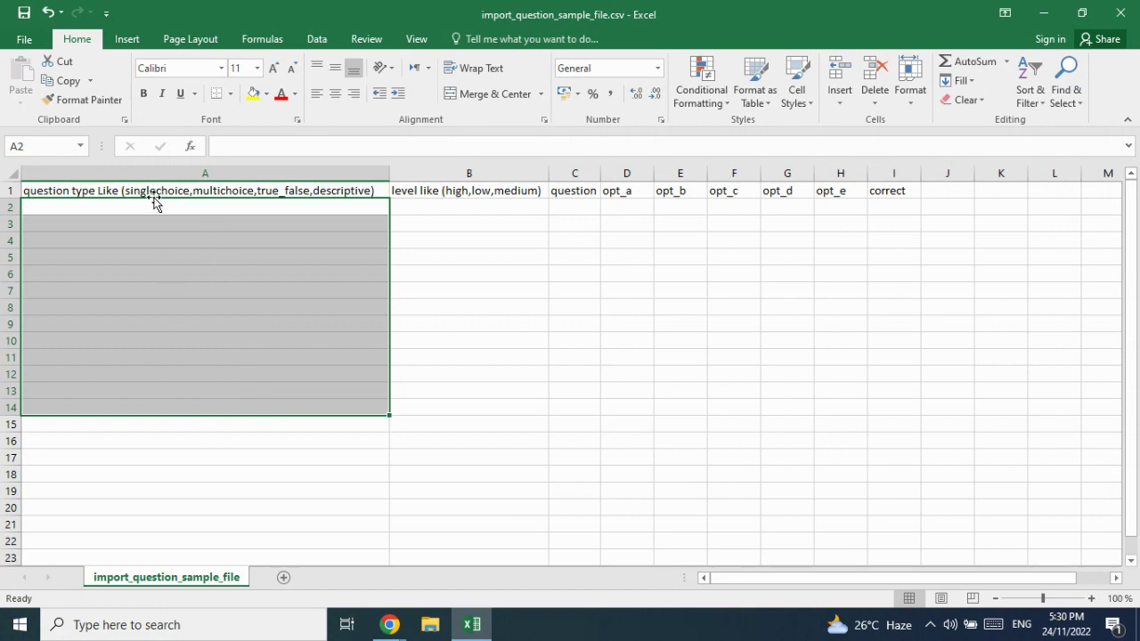
click(286, 210)
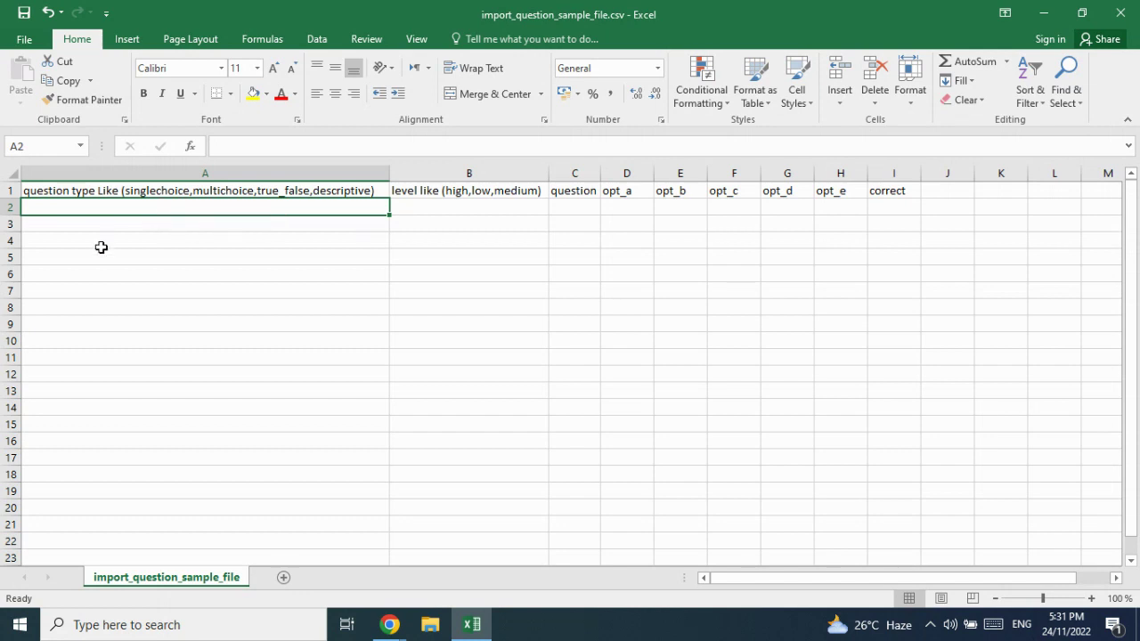
text(single)
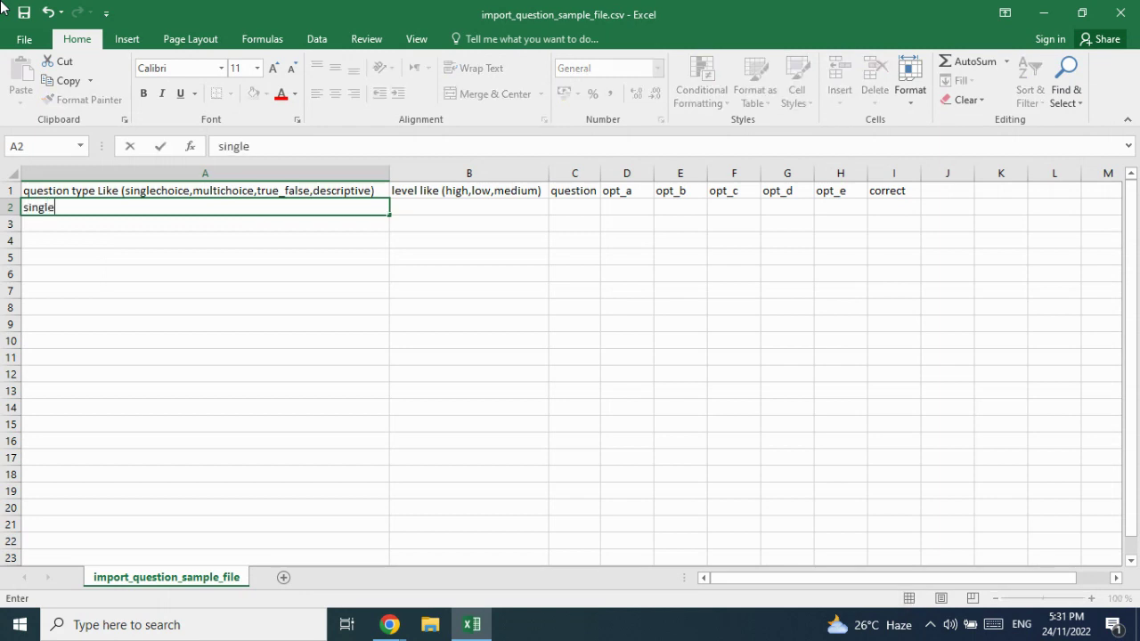
text(choice)
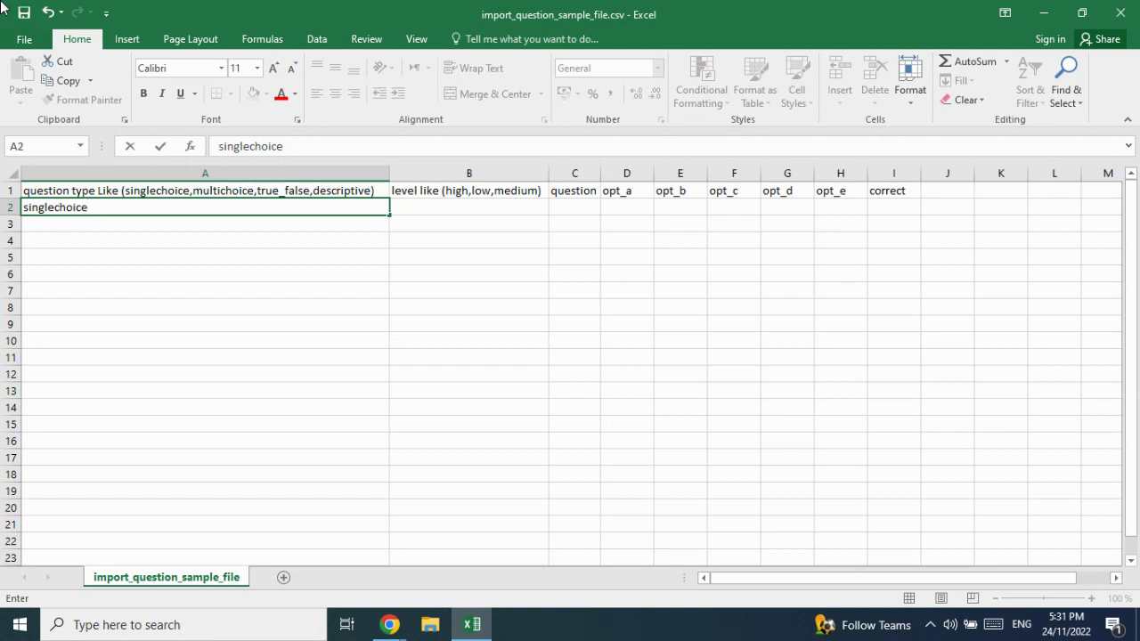
key(Tab)
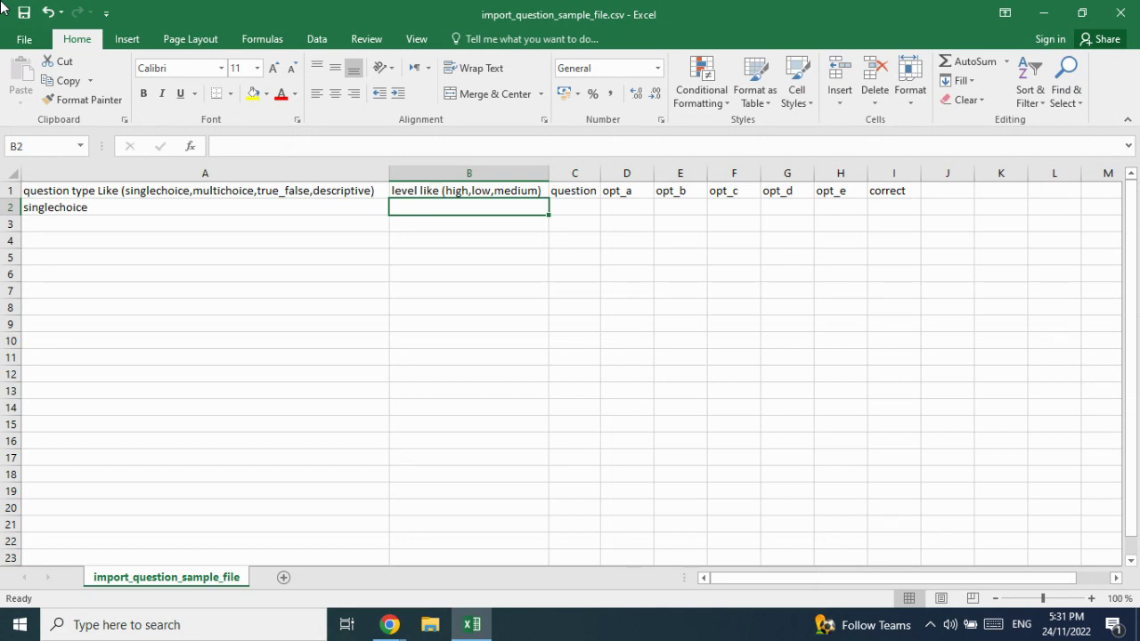
Switch to Chrome and view the Question level options in the new question form.
click(391, 626)
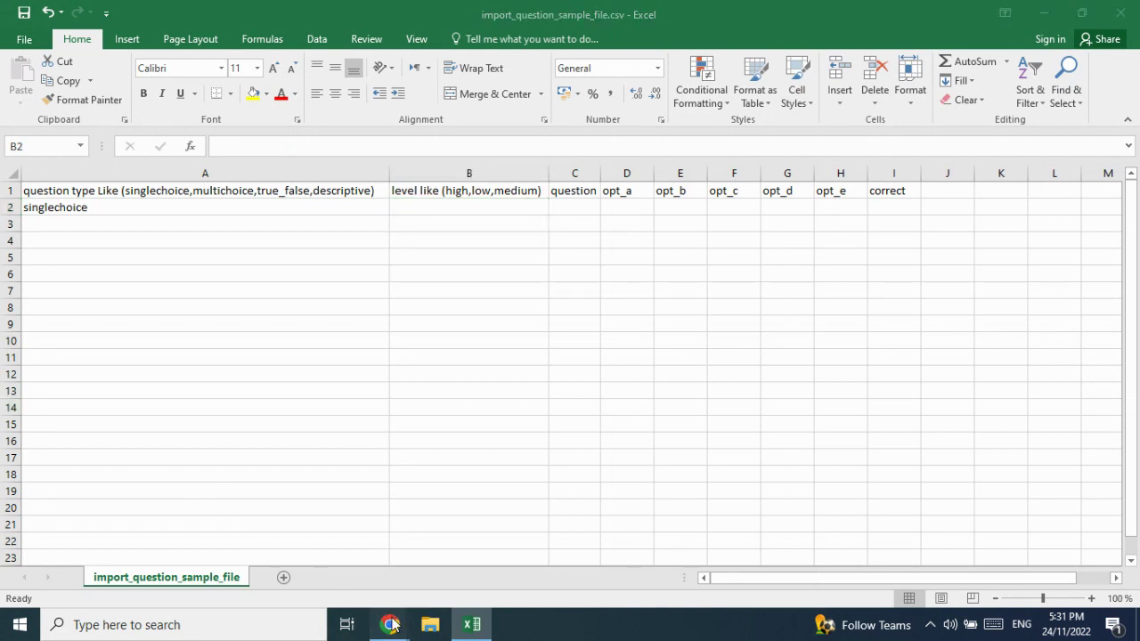
click(222, 545)
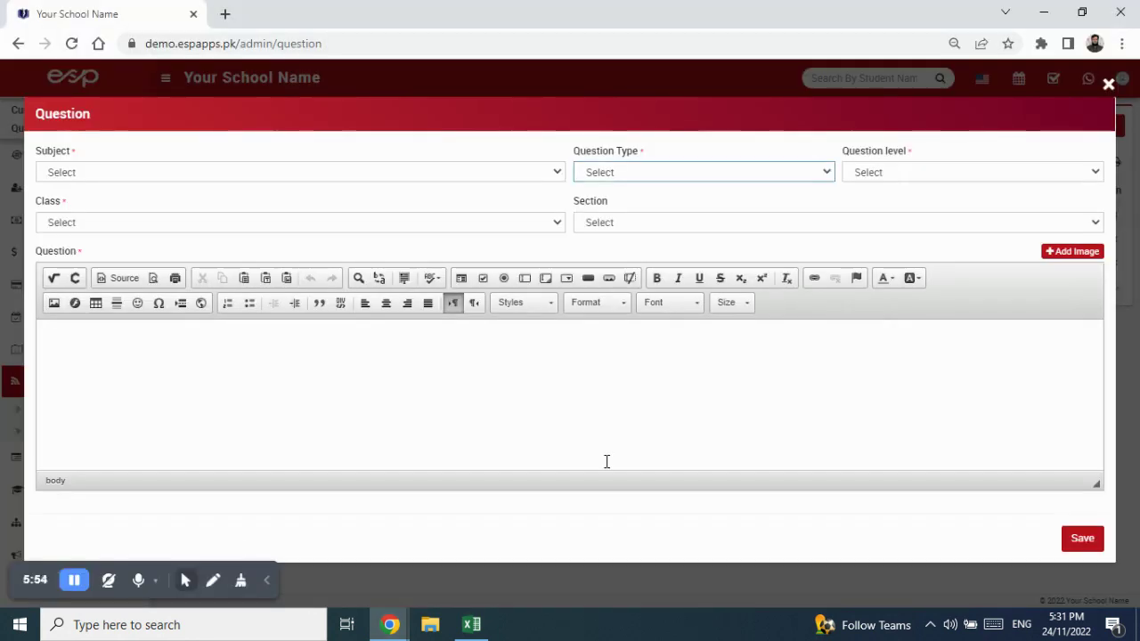
click(957, 171)
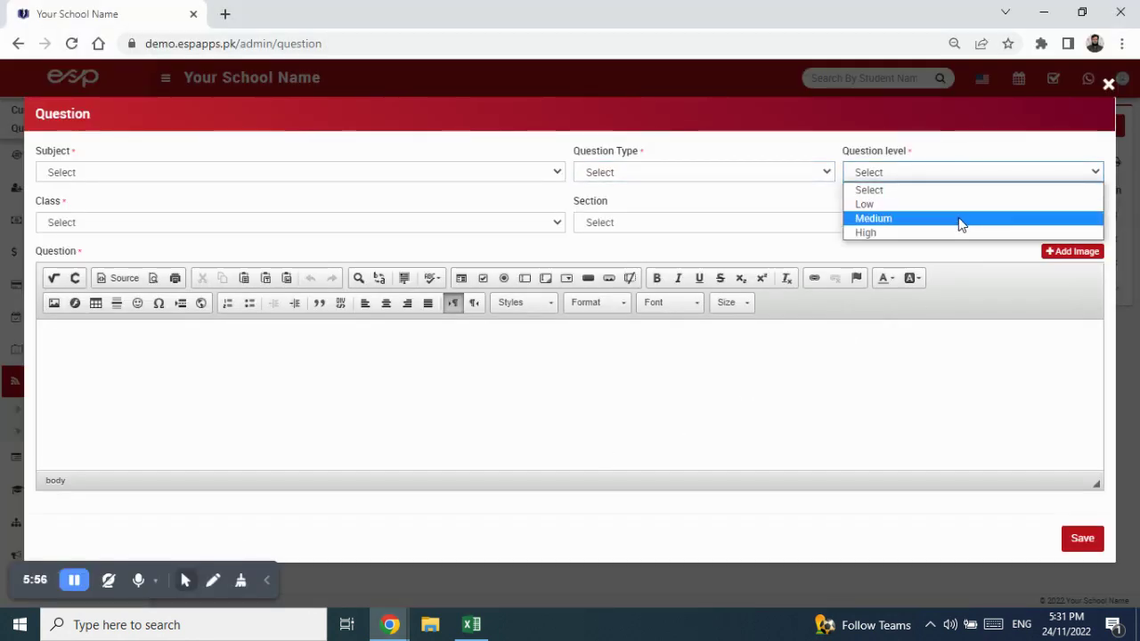
drag(921, 152, 844, 157)
click(885, 171)
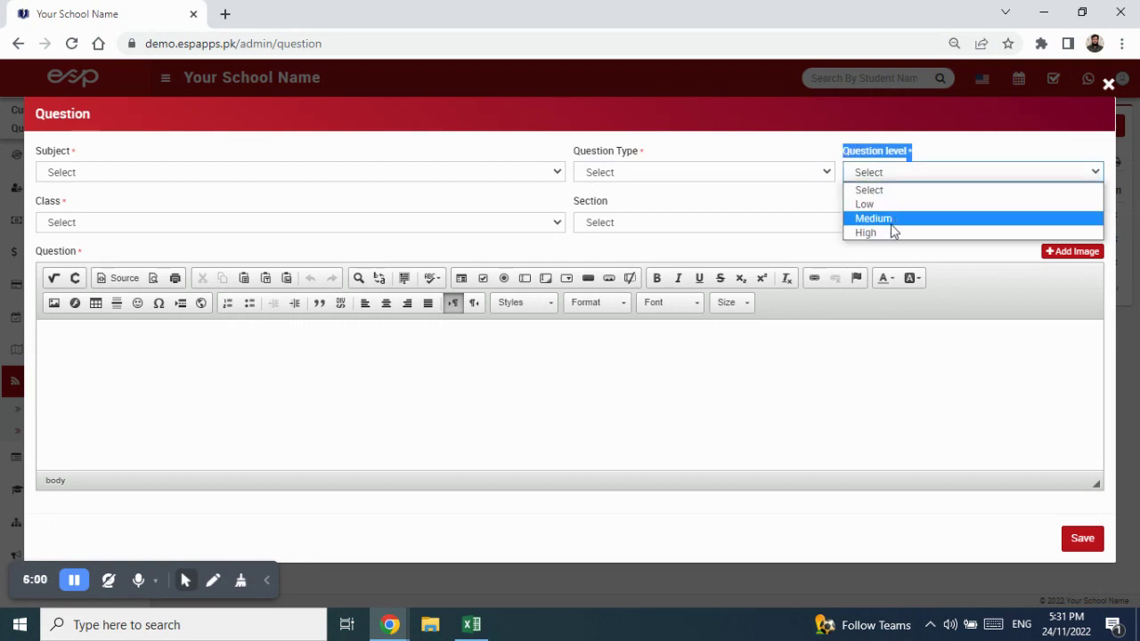
Return to Excel and enter low as the question level in cell B2.
click(471, 625)
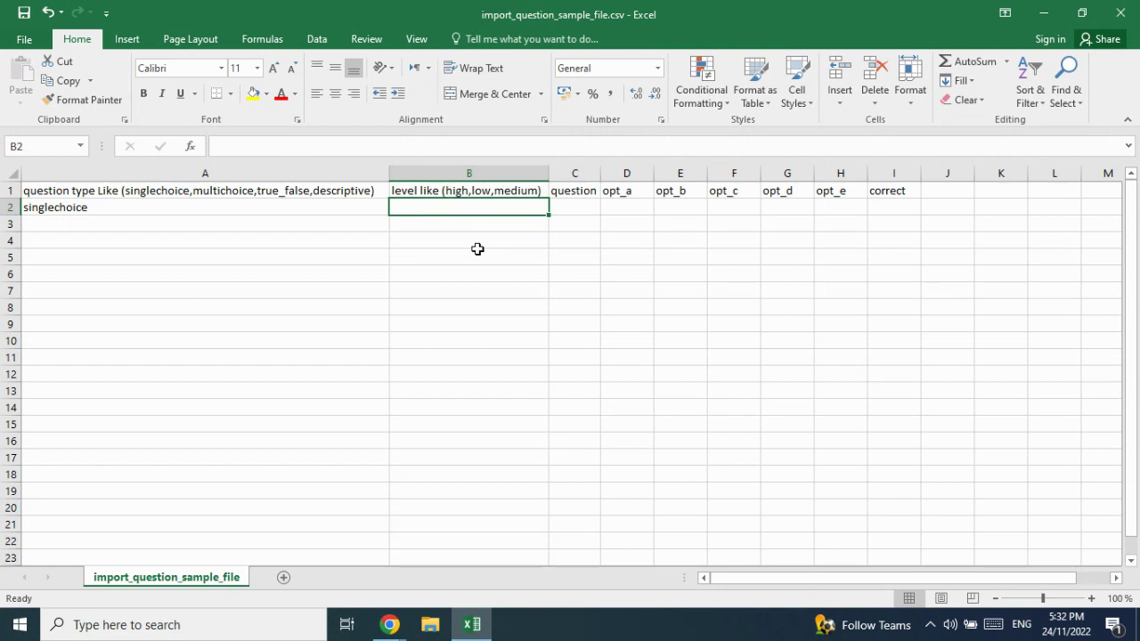
text(low)
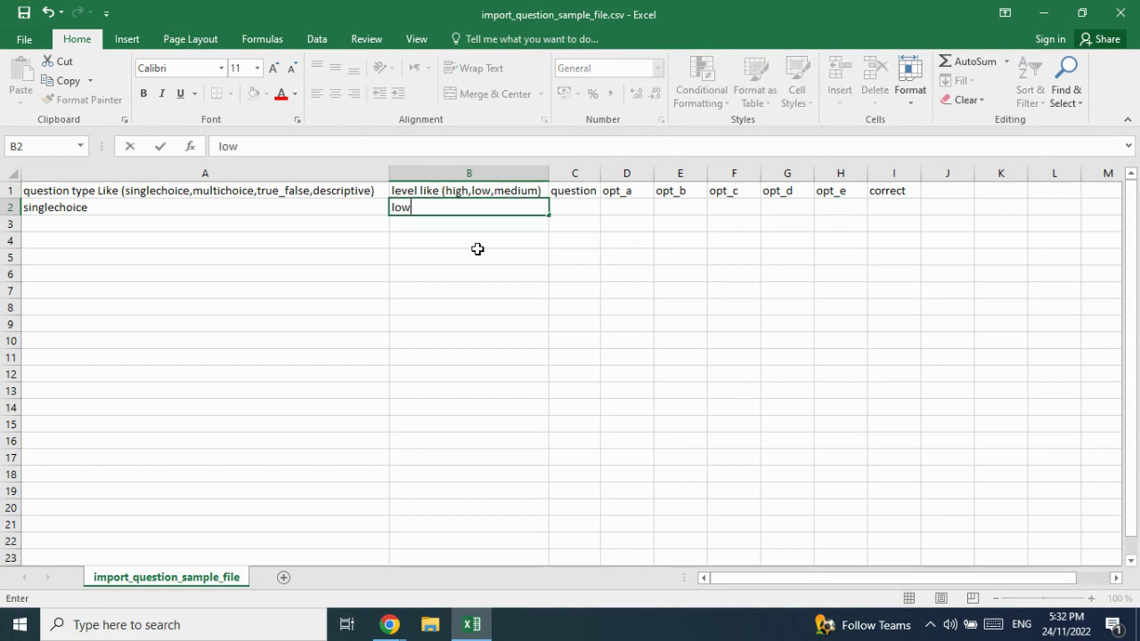
key(Tab)
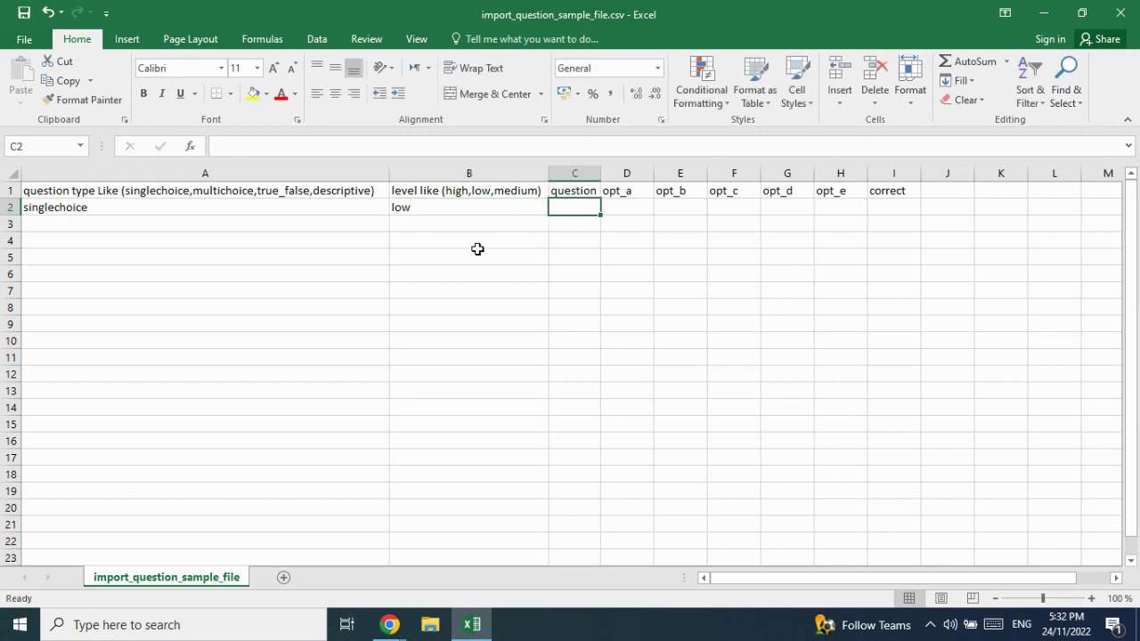
Widen the question column C, and switch to Chrome to view the Question field of the new question form.
drag(601, 173, 733, 173)
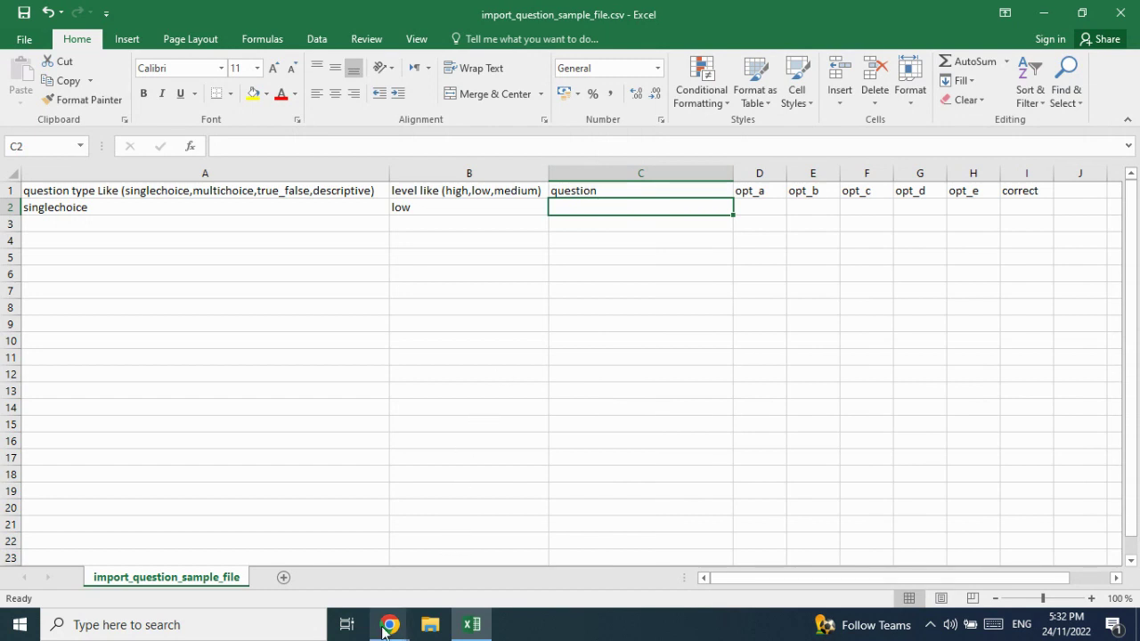
mouse_move(389, 624)
click(214, 544)
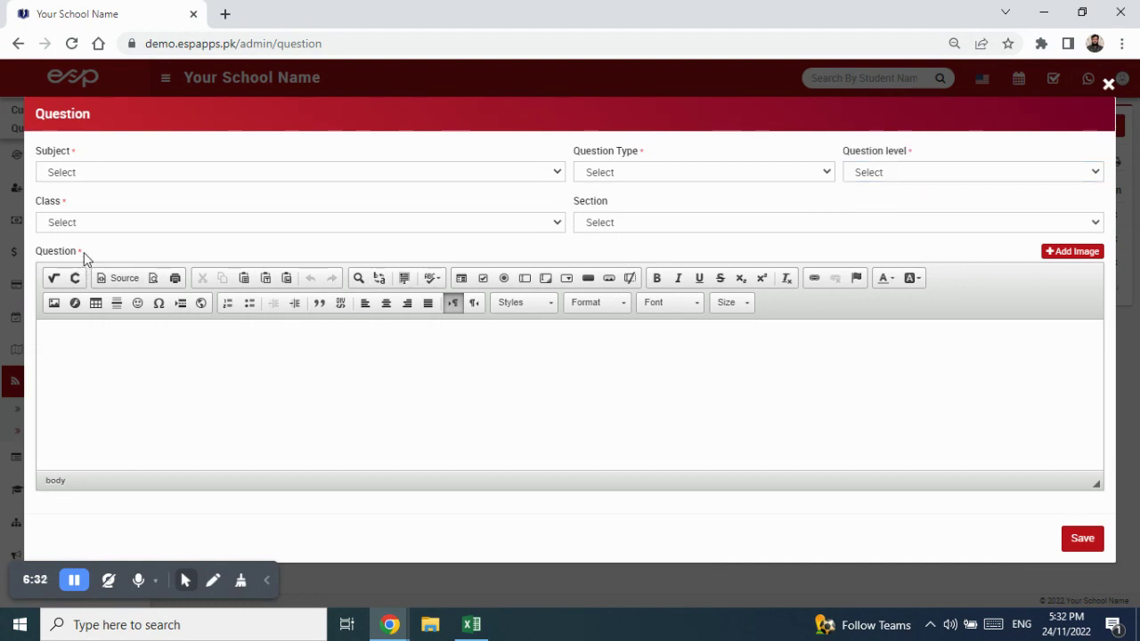
drag(82, 255, 30, 252)
click(128, 335)
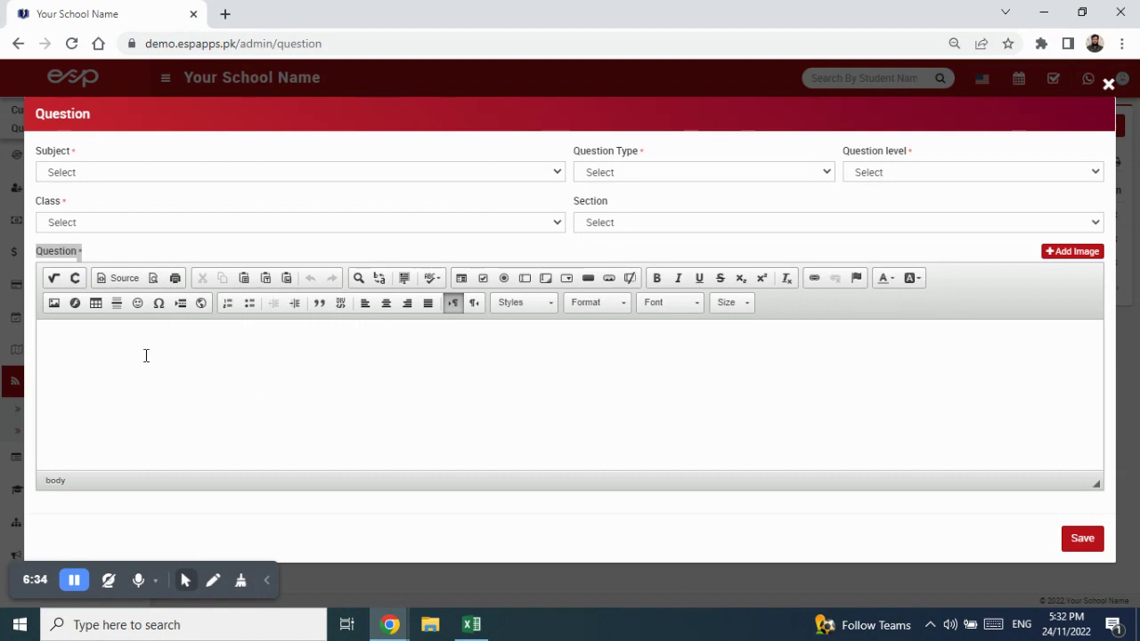
Return to Excel, enter "Islamabad is the ________ of Pakistan." as the question in cell C2, and widen column C to fit it.
click(473, 624)
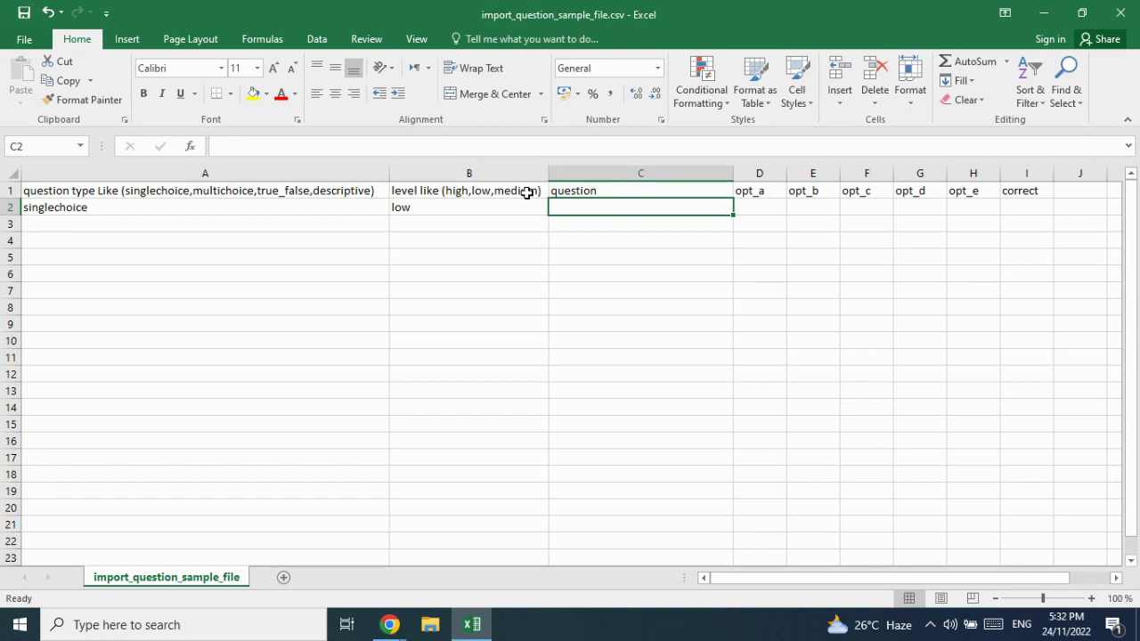
text(Islamabad is)
text(he )
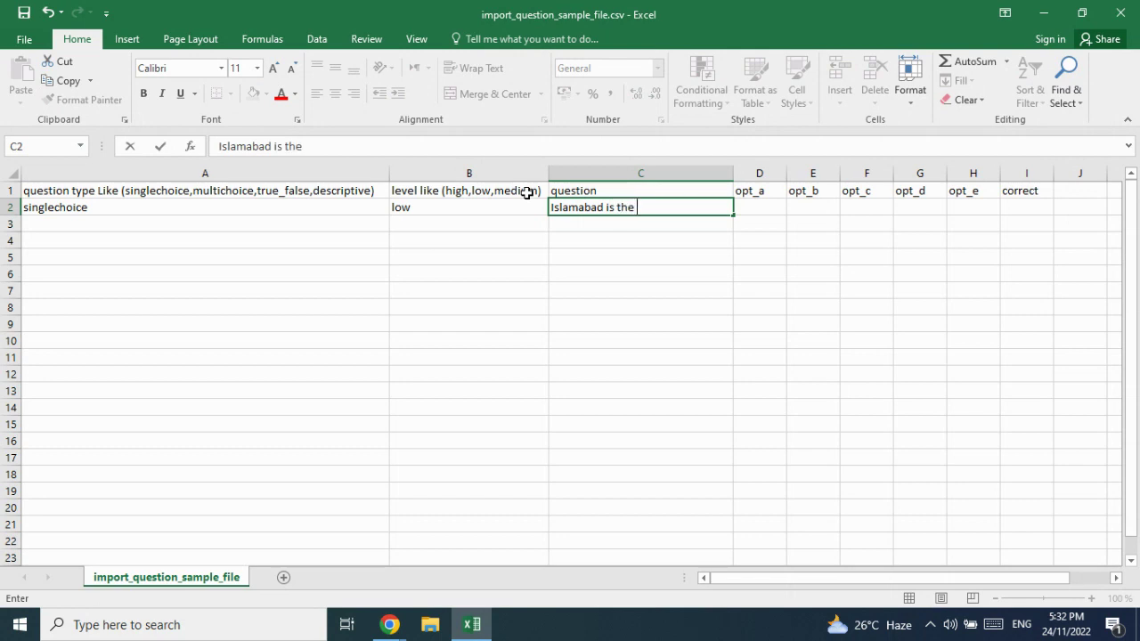
text(________ of Pakistan.)
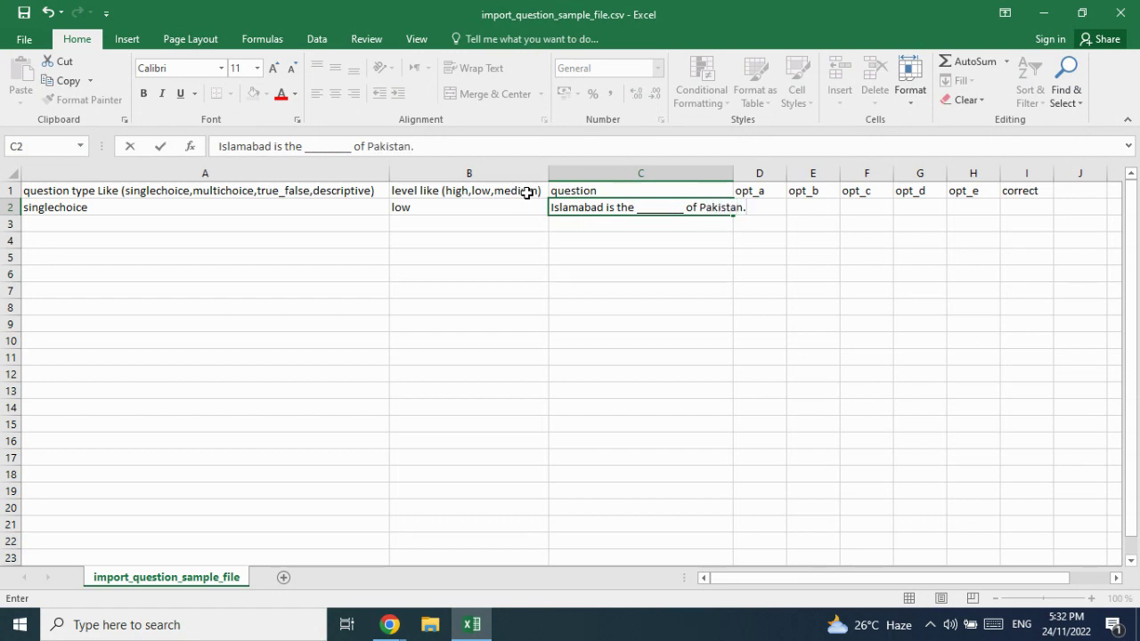
click(739, 176)
drag(737, 176, 759, 176)
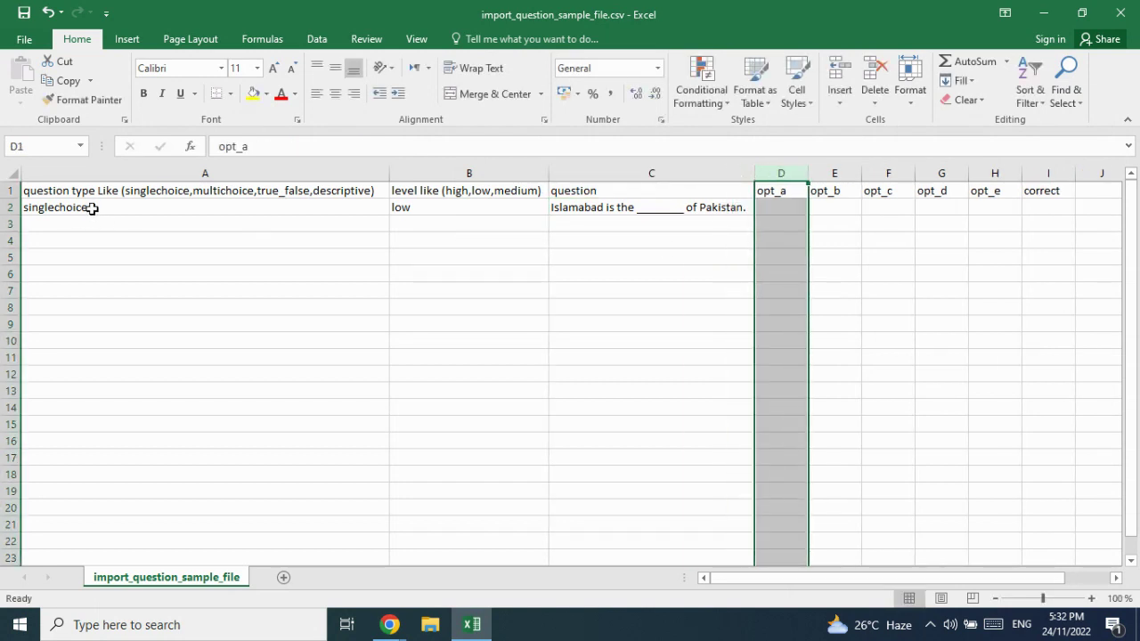
Enter Big City as opt_a in cell D2 and Industrial City as opt_b in cell E2.
click(797, 205)
click(827, 207)
click(878, 207)
click(930, 207)
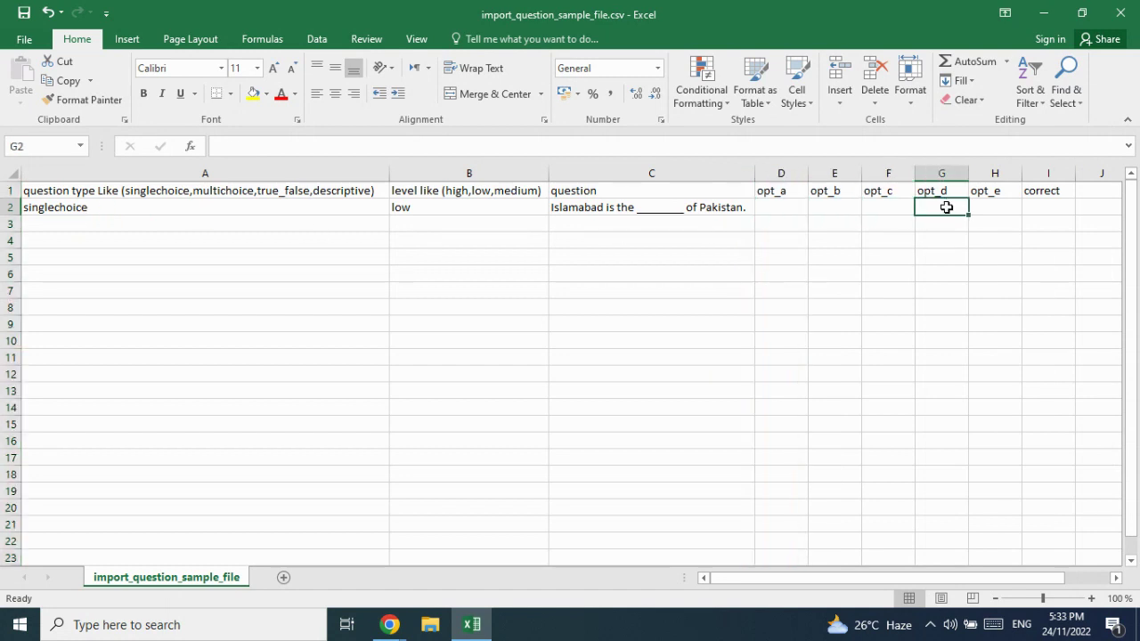
click(1004, 207)
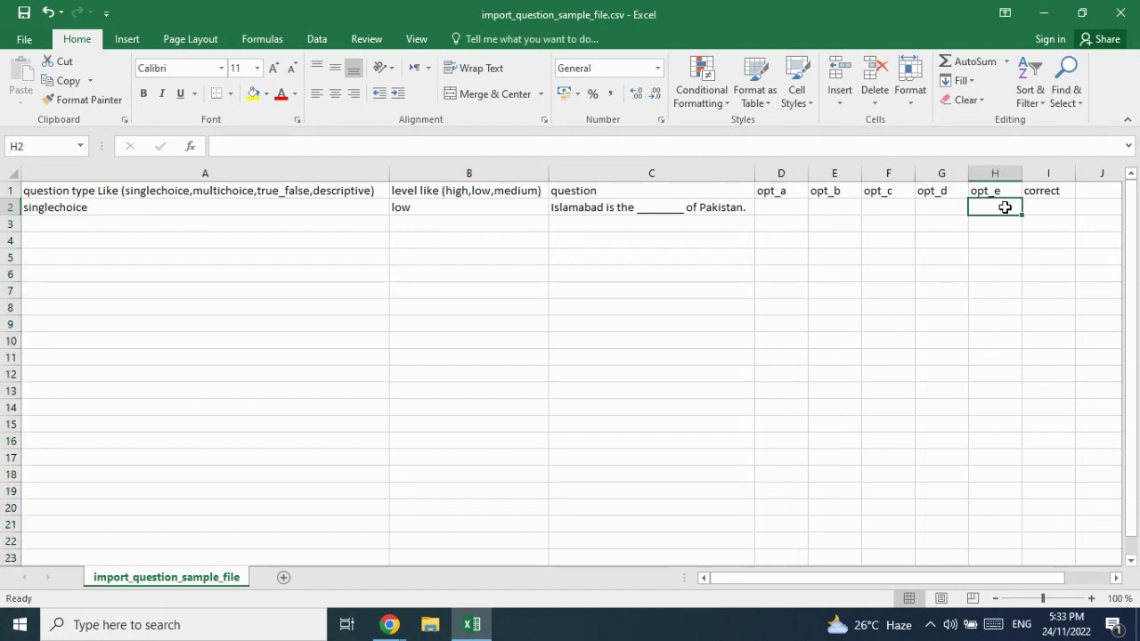
click(789, 206)
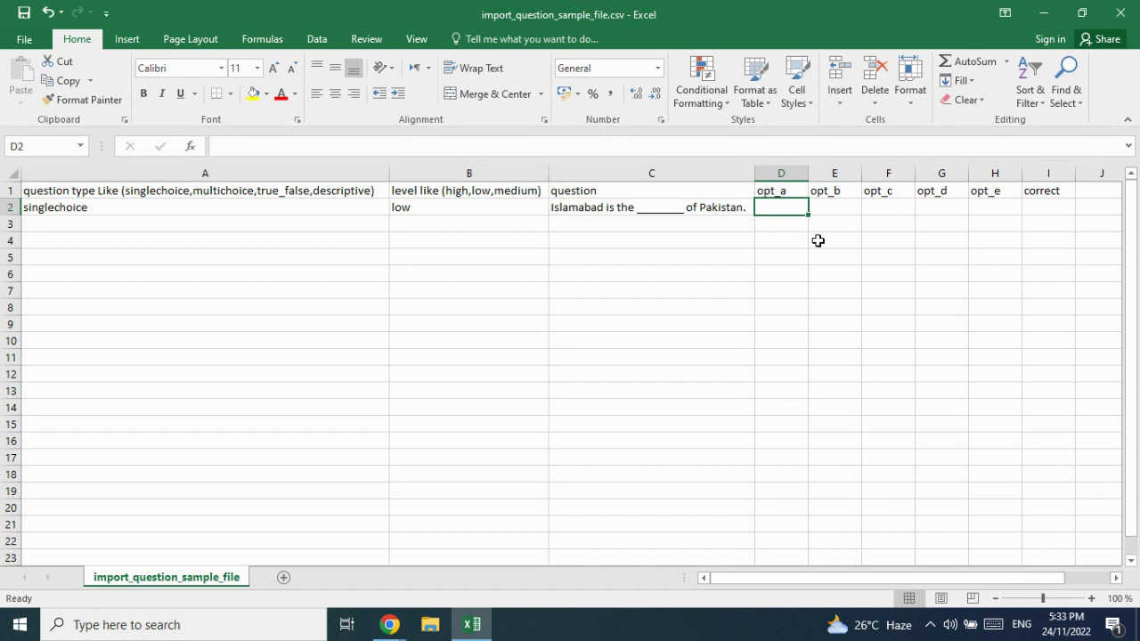
text(Big City)
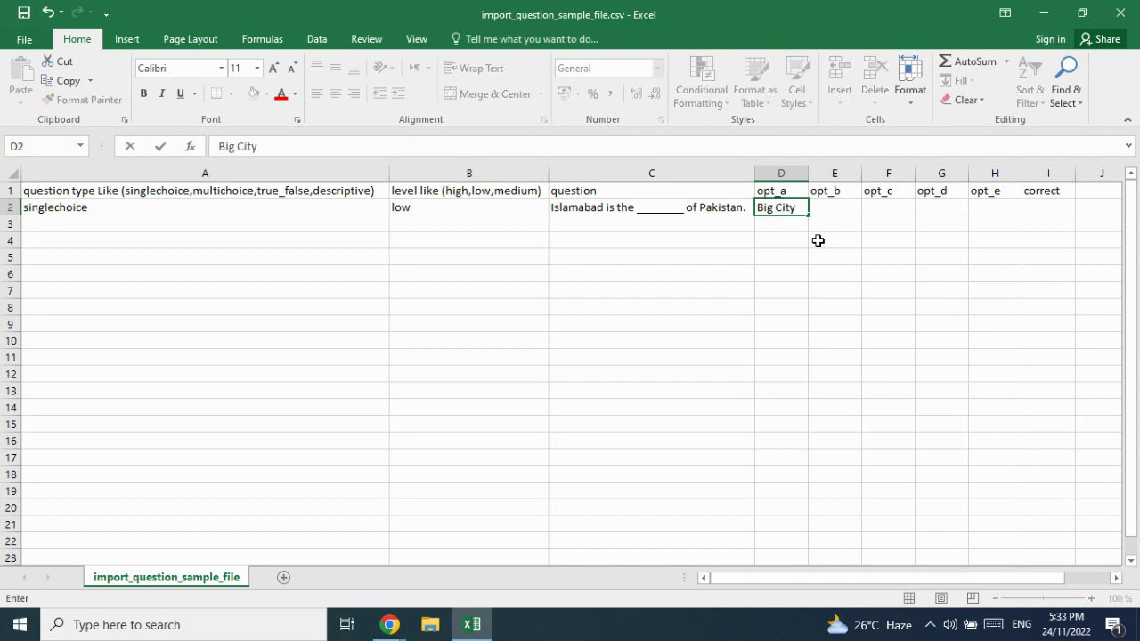
key(Tab)
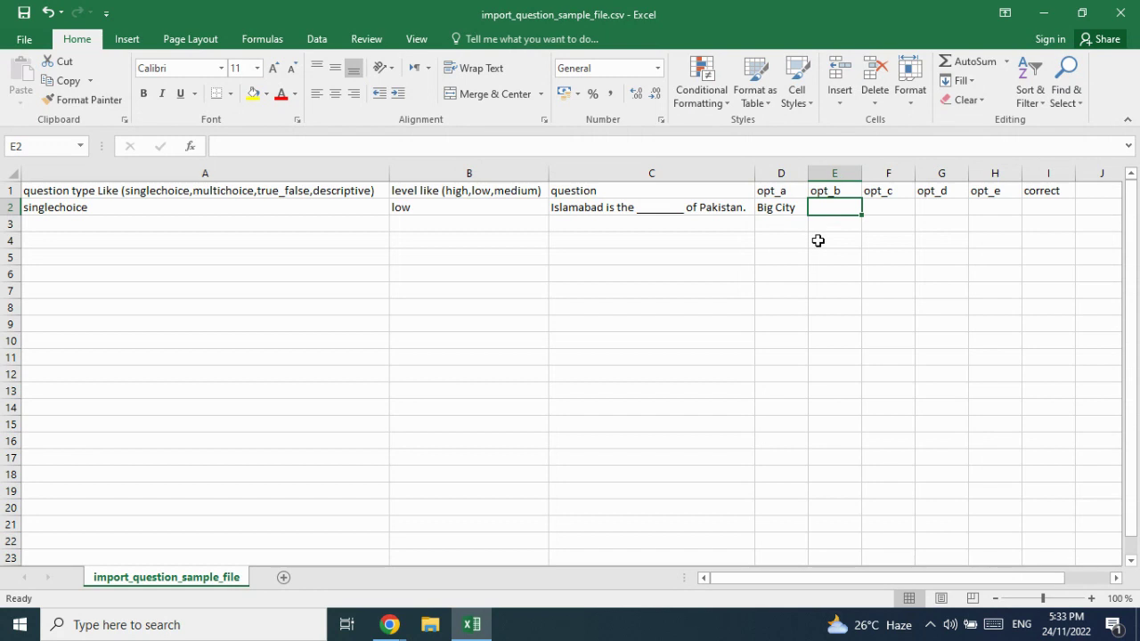
text(Industrial City)
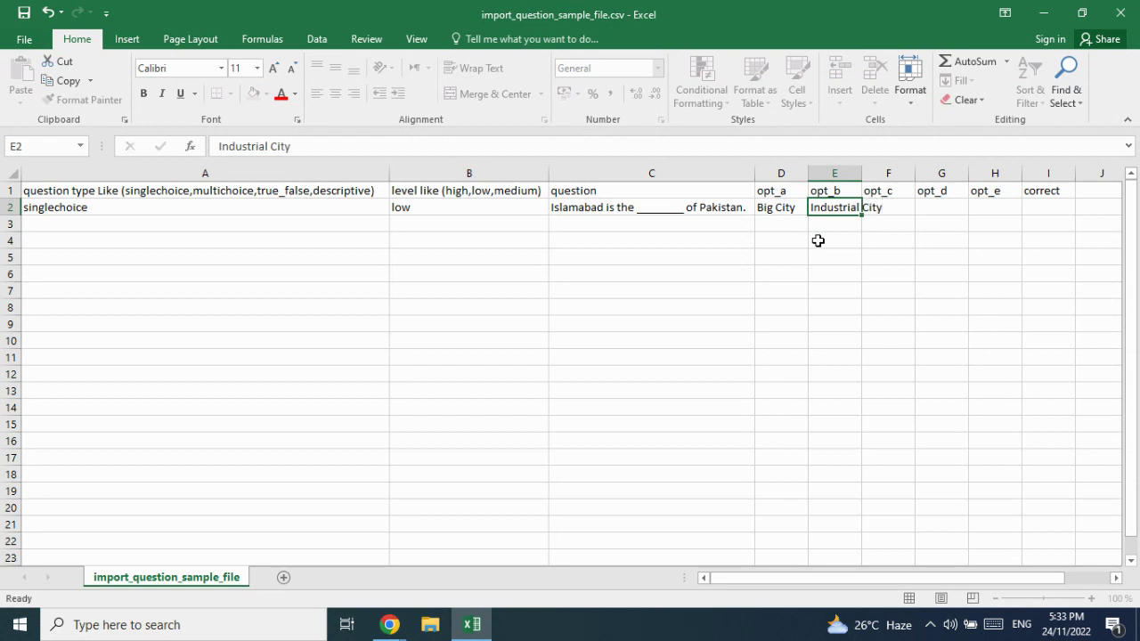
key(Tab)
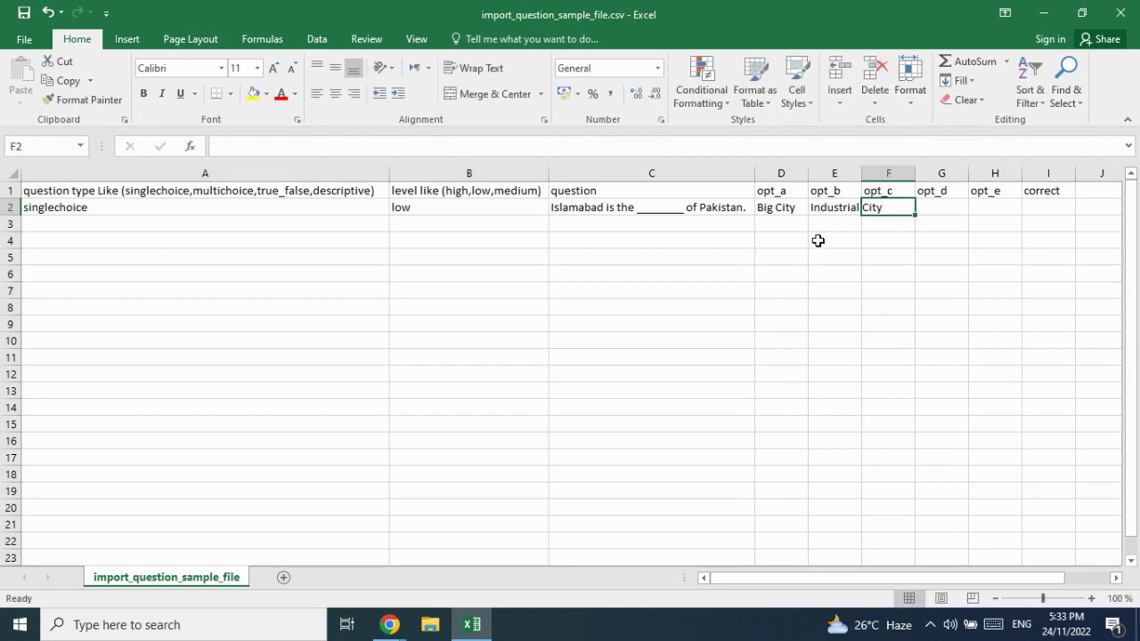
Enter Capital as opt_c in cell F2.
text(Captia)
key(BackSpace)
key(BackSpace)
key(BackSpace)
text(ital)
key(Tab)
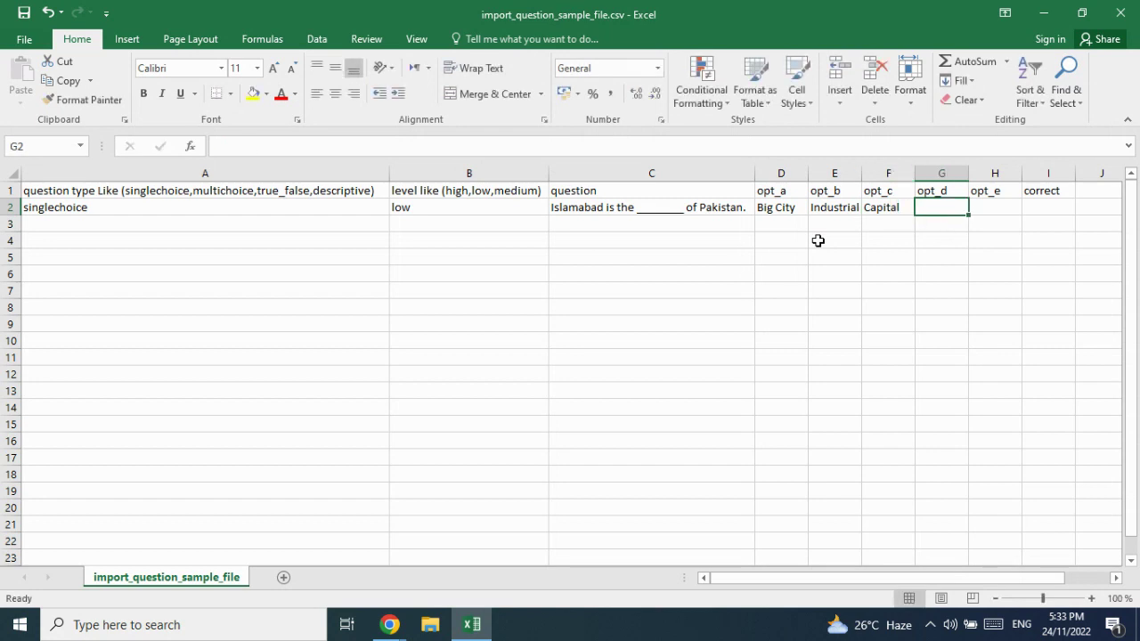
Enter Small City as opt_d in cell G2 and Dirty City as opt_e in cell H2.
text(S)
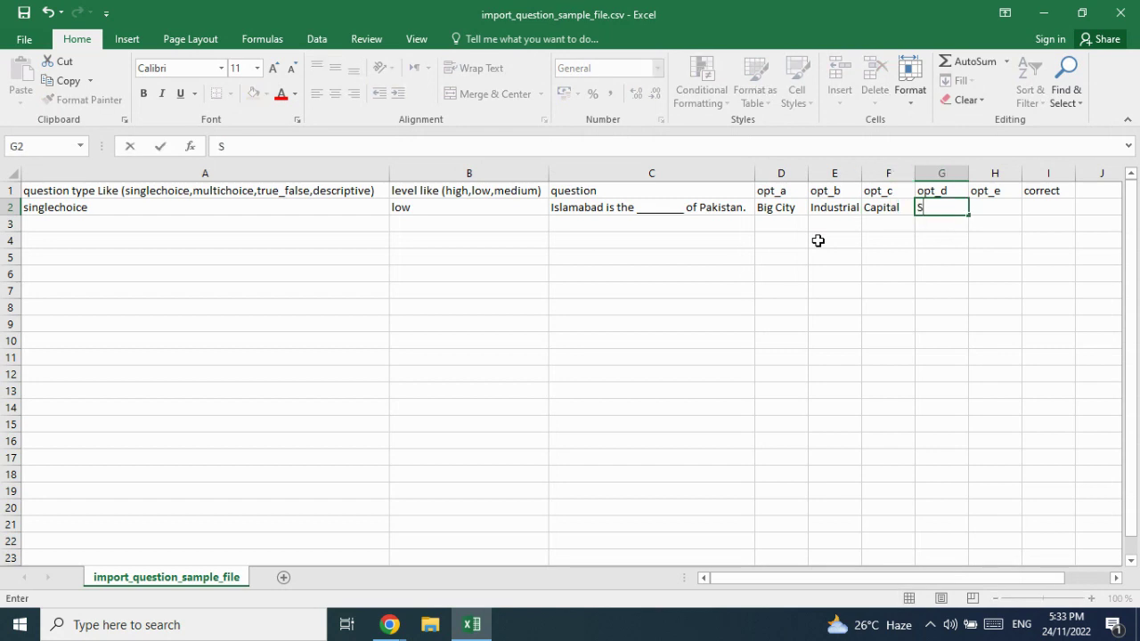
text(mall City)
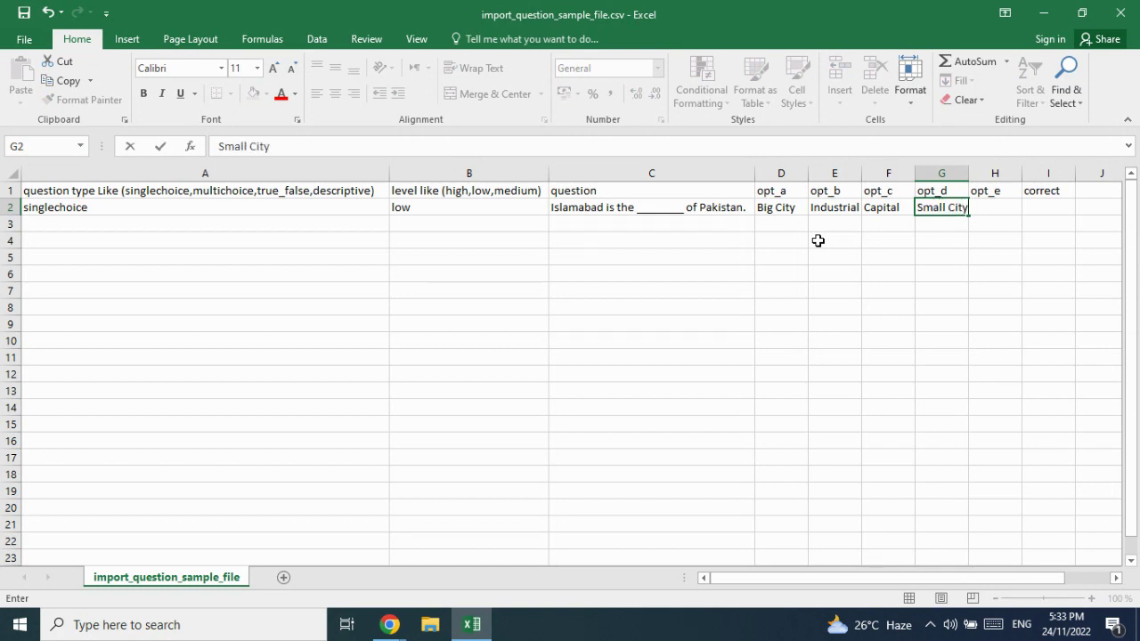
key(Tab)
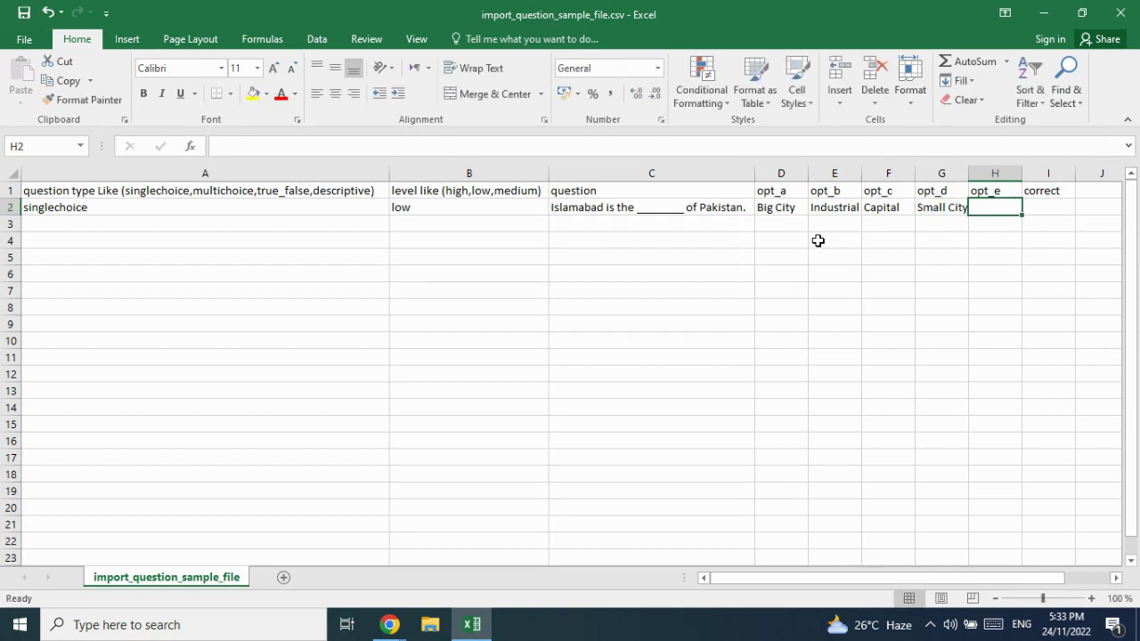
text(Dirty City)
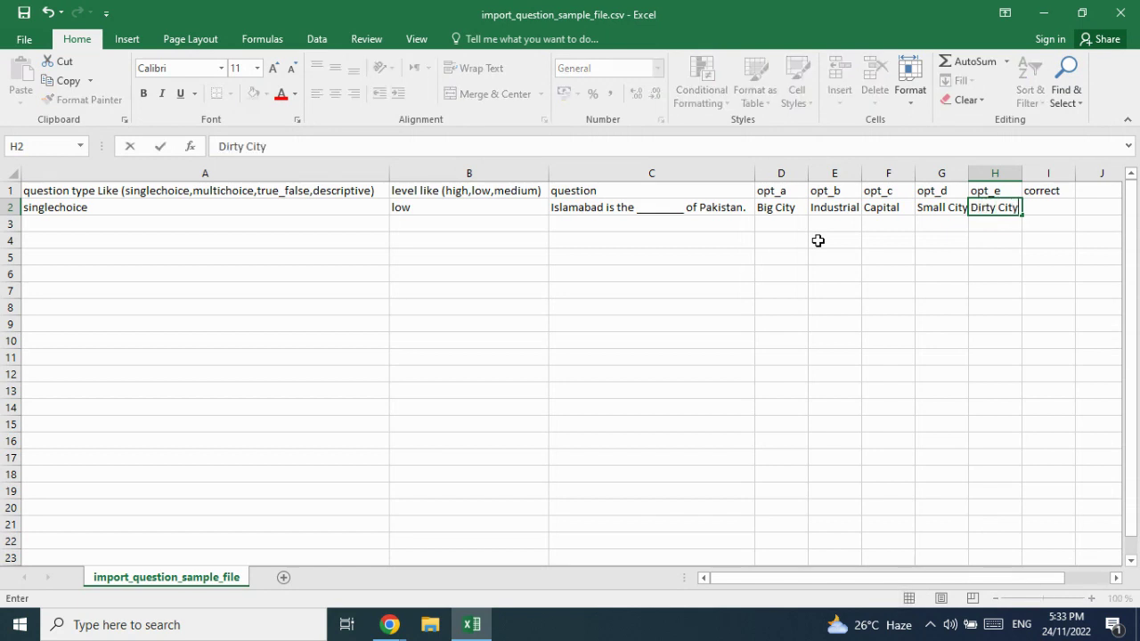
key(Tab)
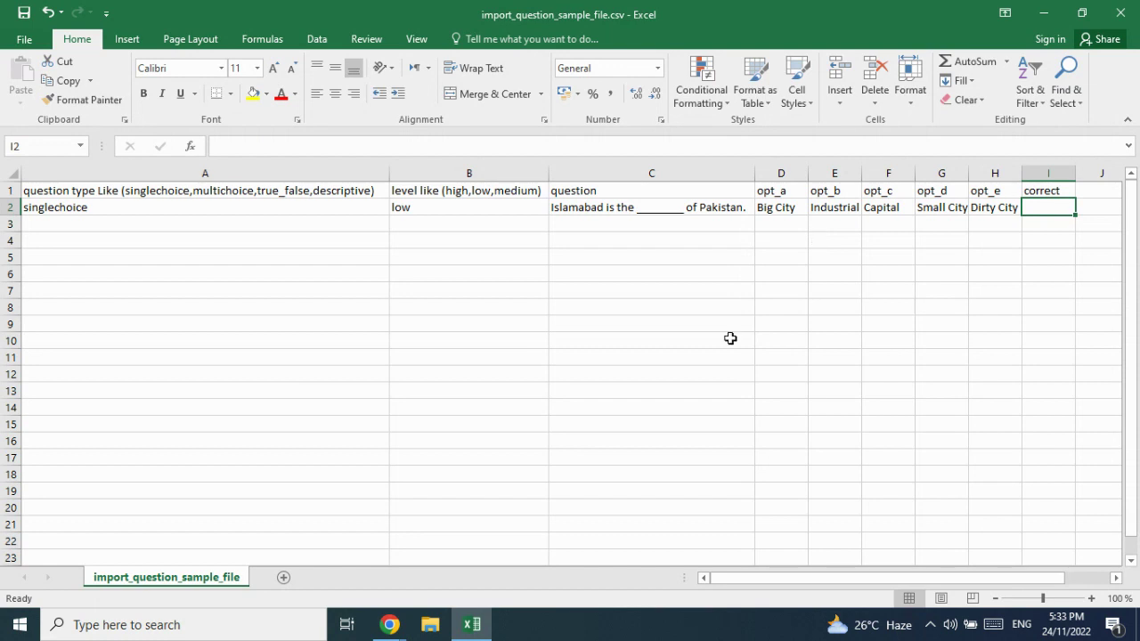
Switch to the question form in Chrome and set the Question Type to Single Choice.
click(390, 630)
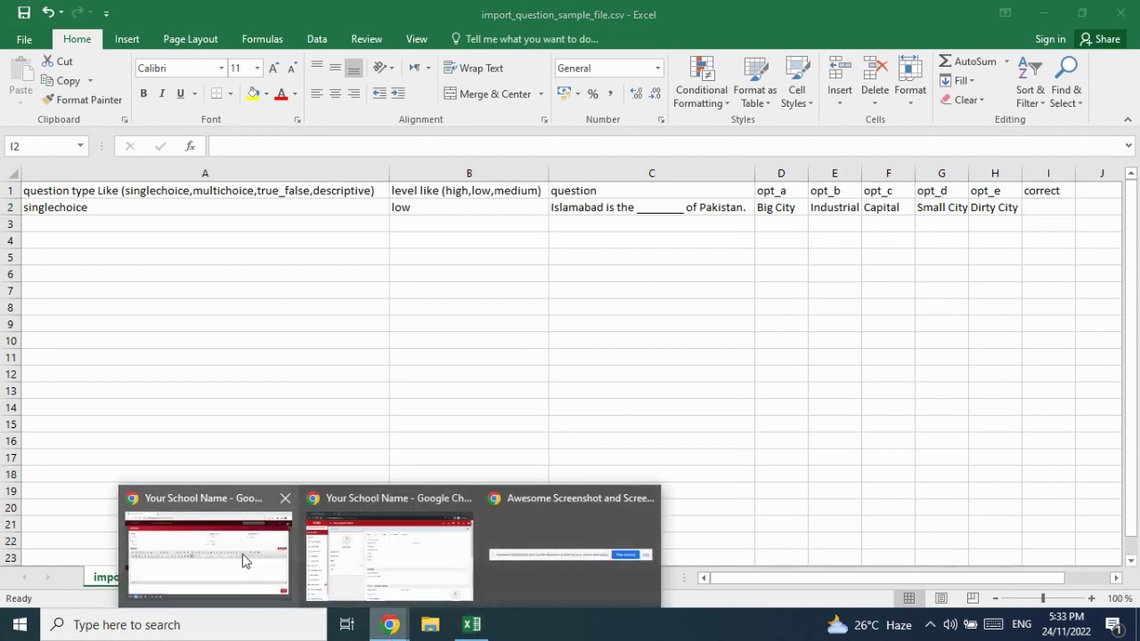
click(229, 562)
click(756, 174)
click(730, 206)
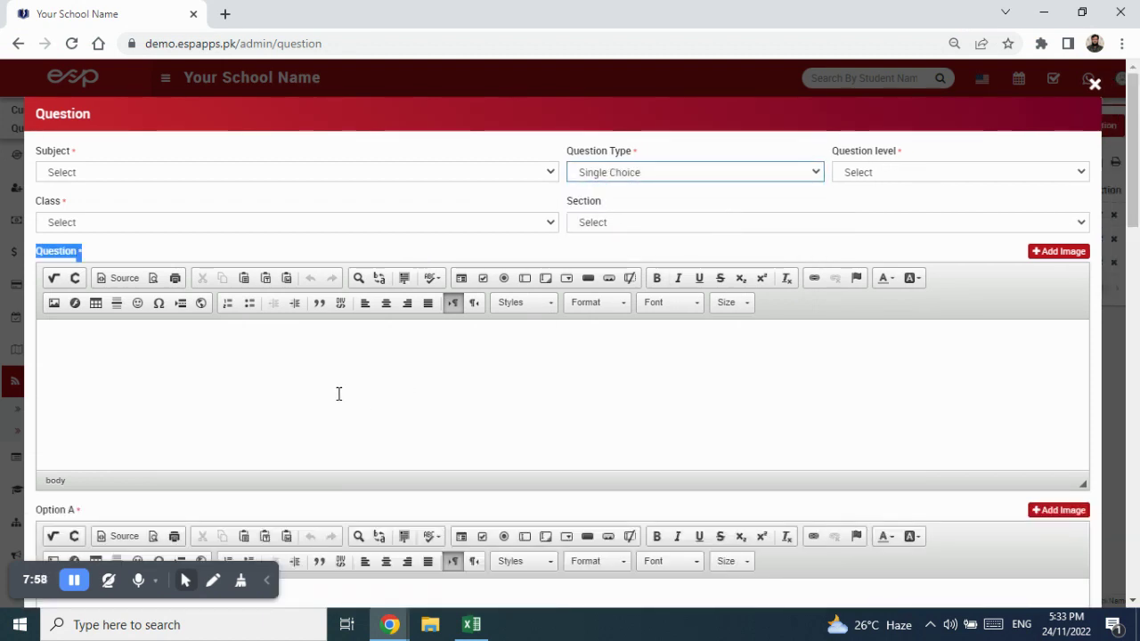
Examine the Option A to Option E fields and the available Answer choices of the single choice question form.
click(142, 353)
scroll(148, 353, down, 3)
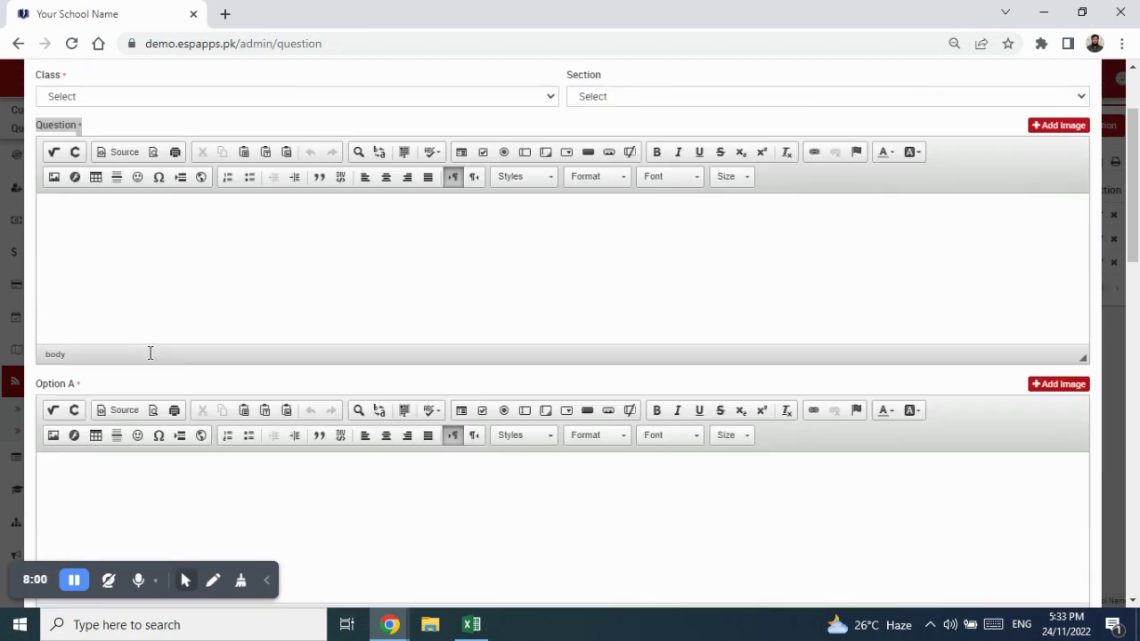
scroll(190, 311, down, 2)
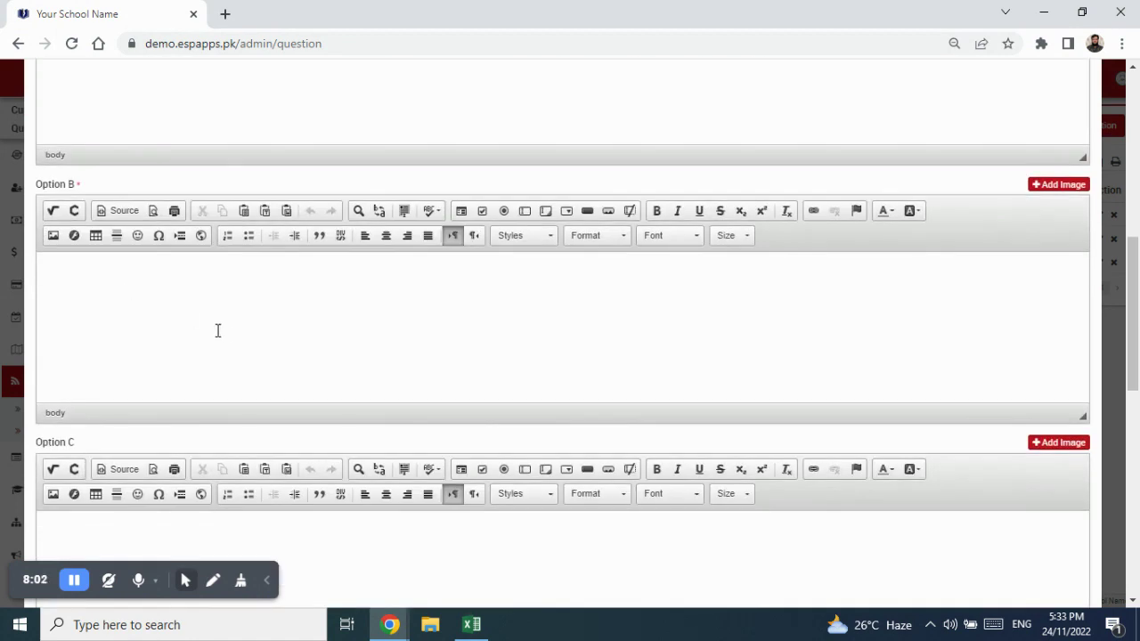
scroll(222, 331, down, 6)
scroll(241, 300, down, 1)
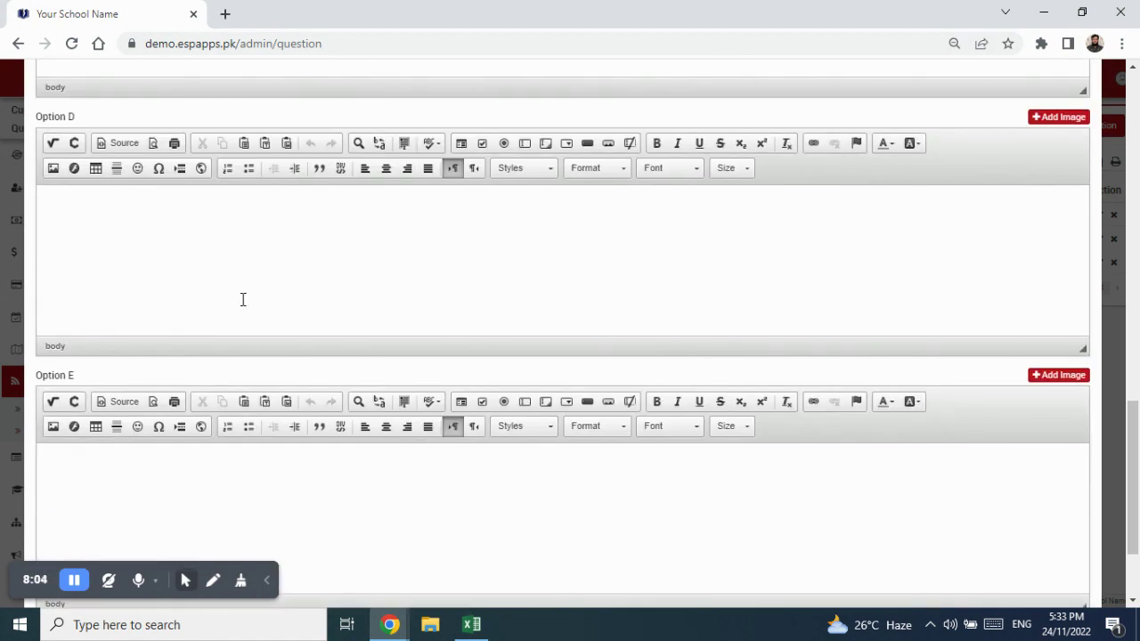
scroll(229, 308, down, 2)
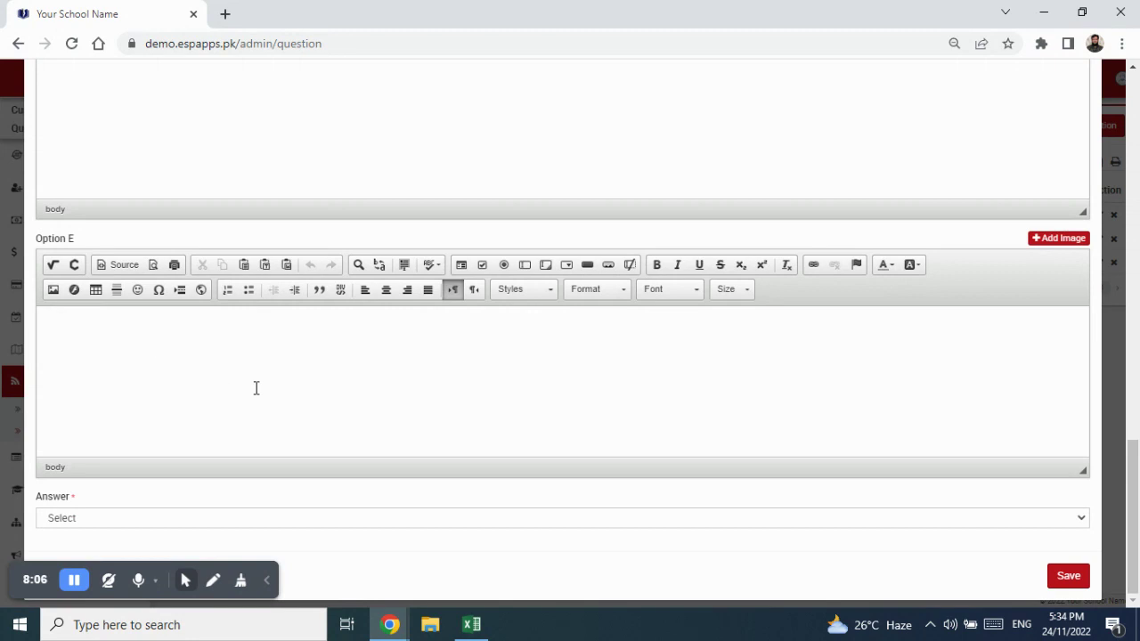
click(198, 526)
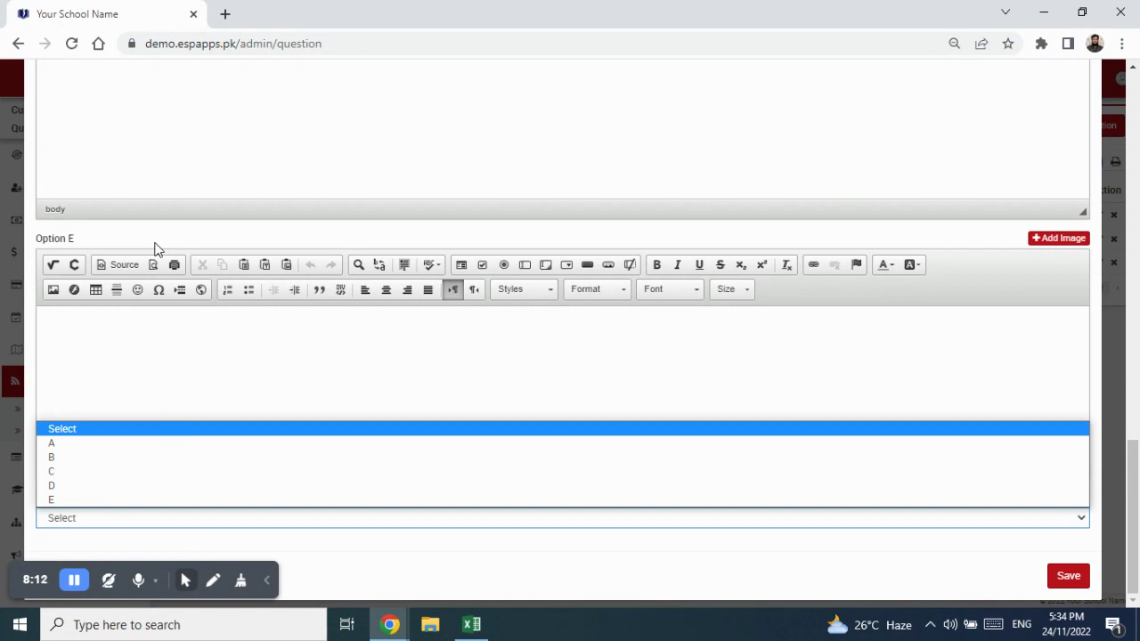
click(74, 485)
scroll(320, 341, up, 20)
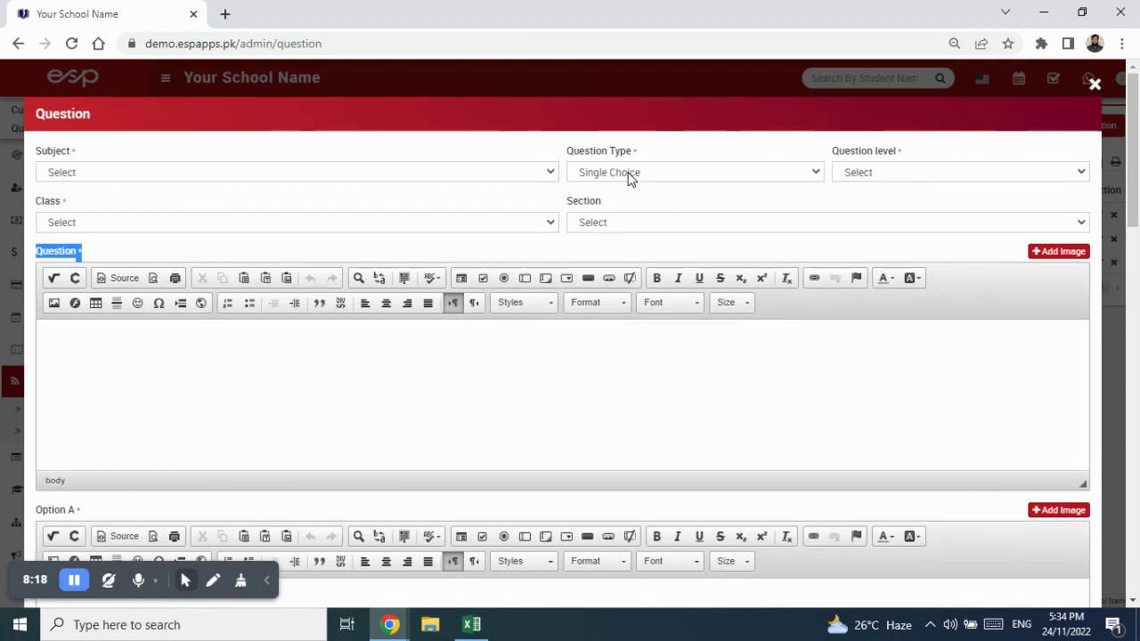
Return to Excel and enter opt_c as the correct answer in cell I2, matching the header of the Capital option.
click(472, 624)
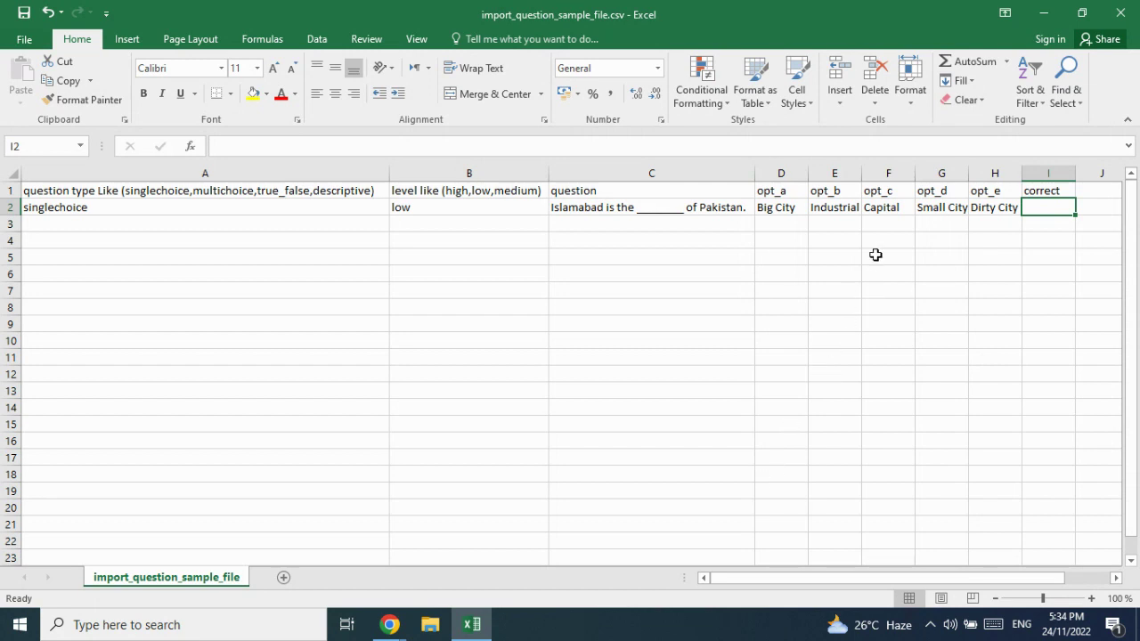
click(898, 208)
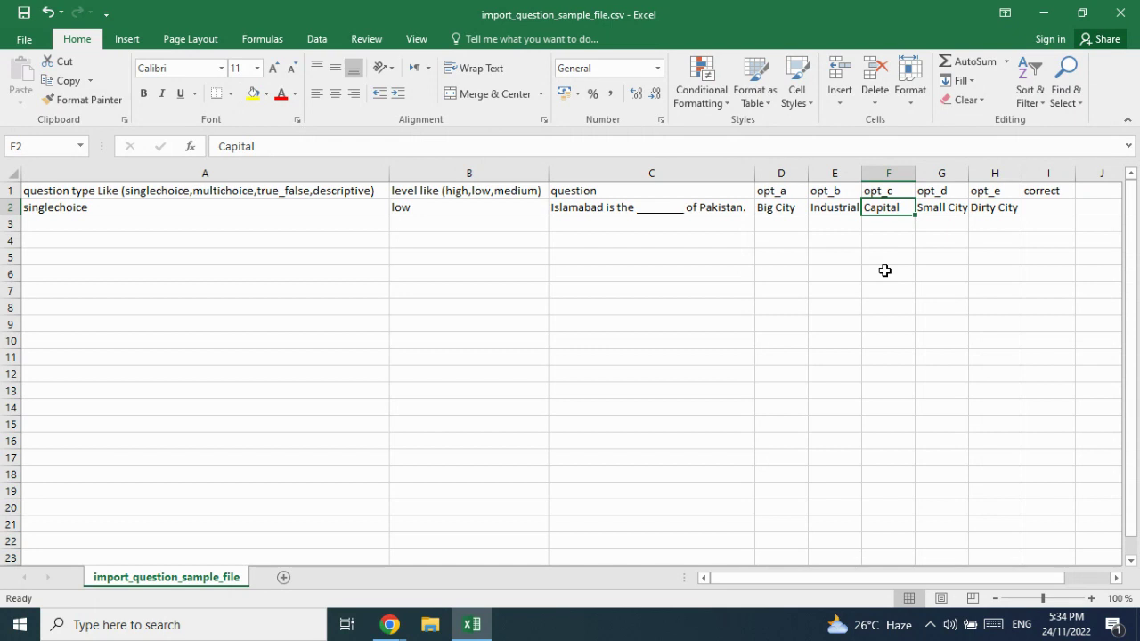
click(1055, 207)
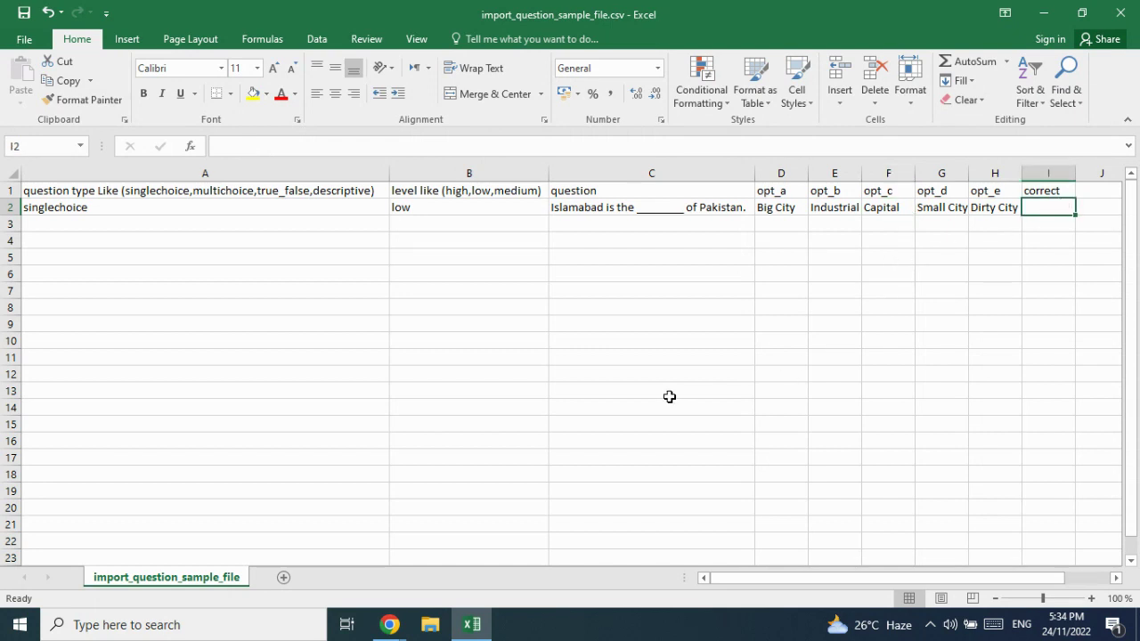
click(902, 195)
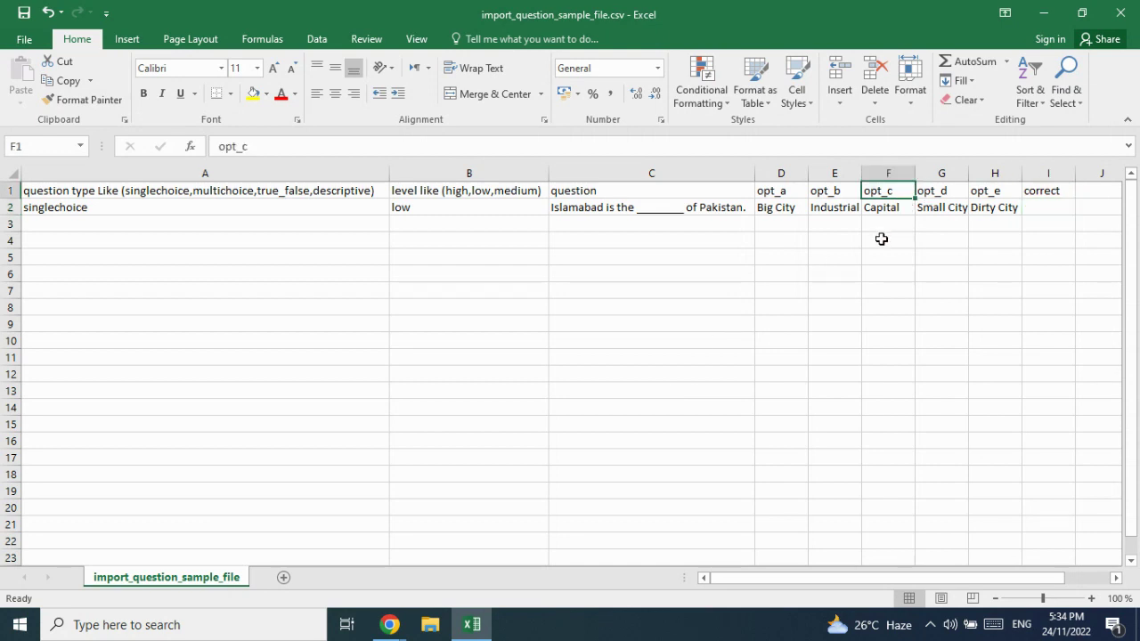
click(1049, 210)
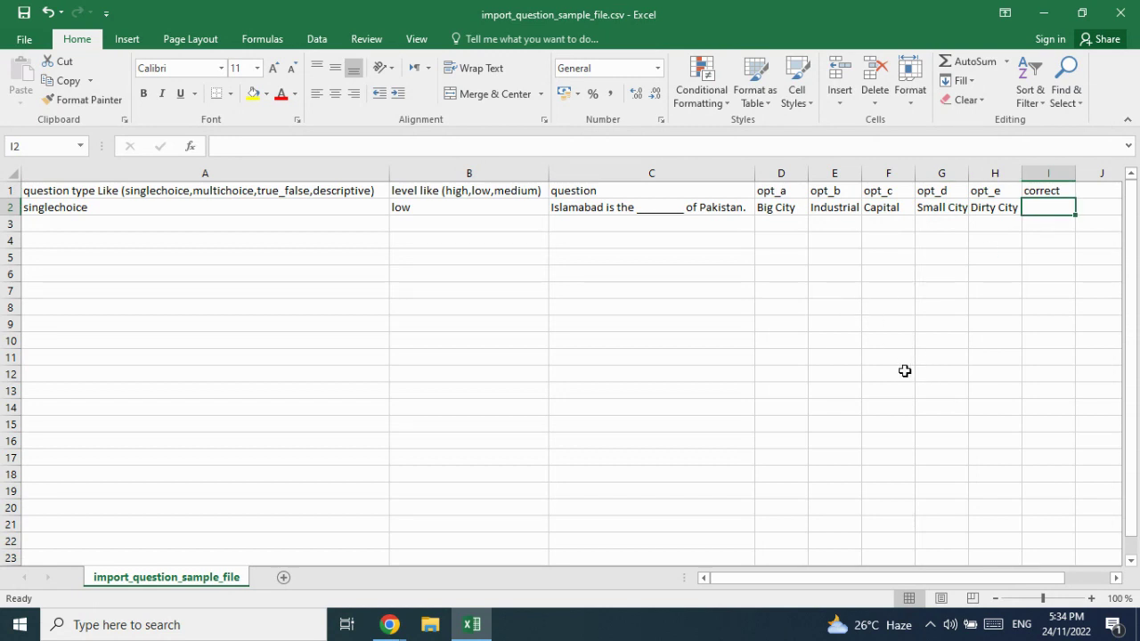
text(opt_c)
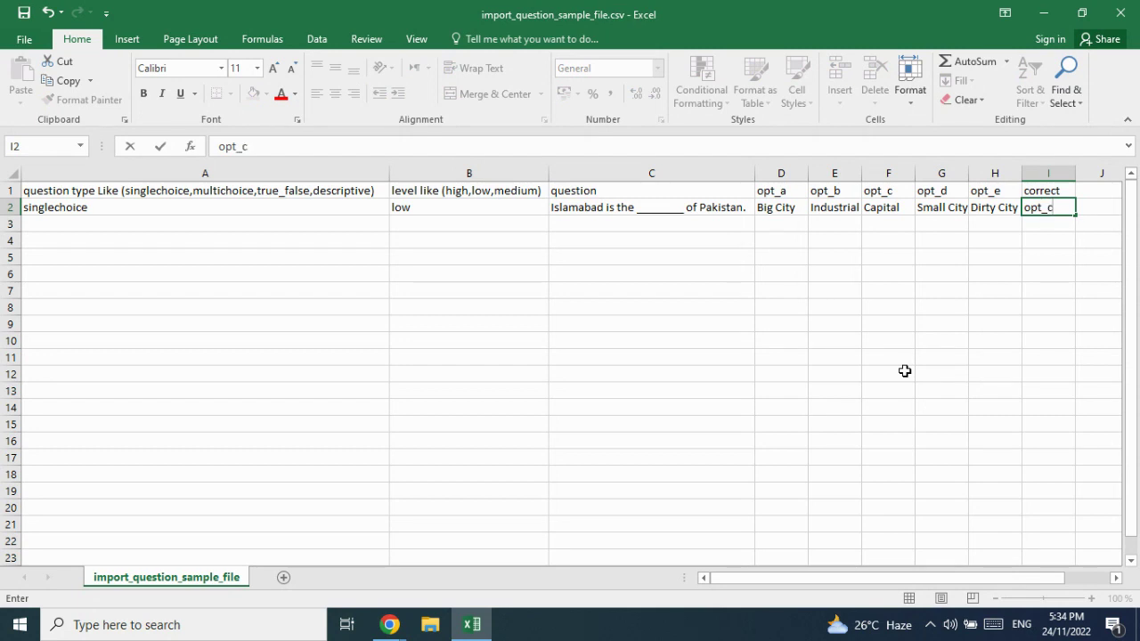
click(891, 326)
click(891, 190)
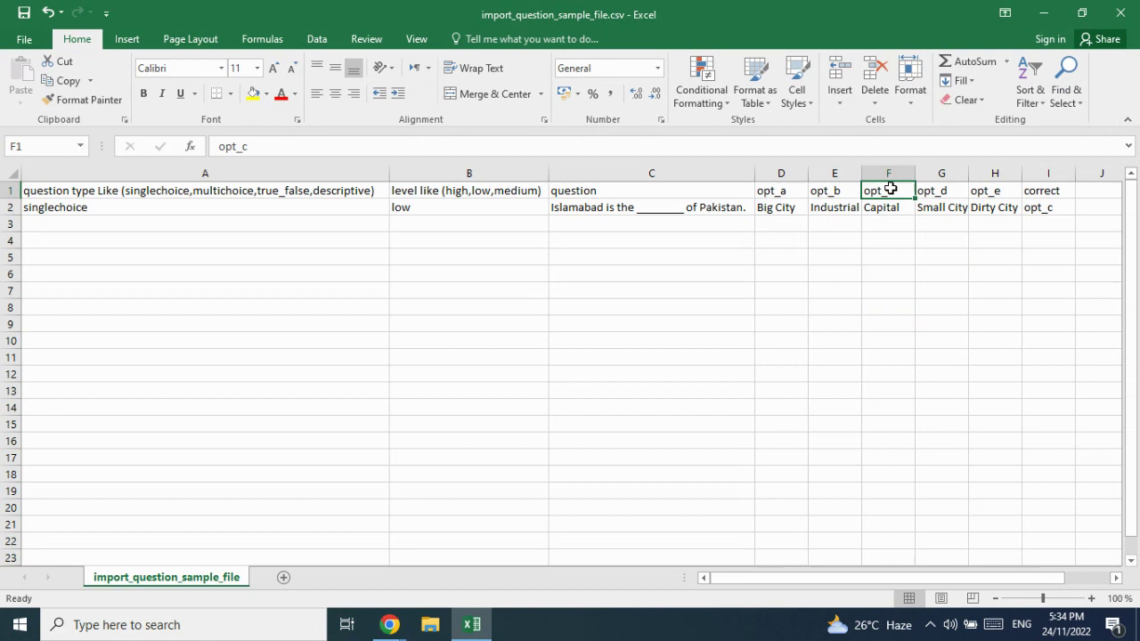
Check the correct answer in cell I2 against the option header above Capital and the question in cell C2.
click(1051, 207)
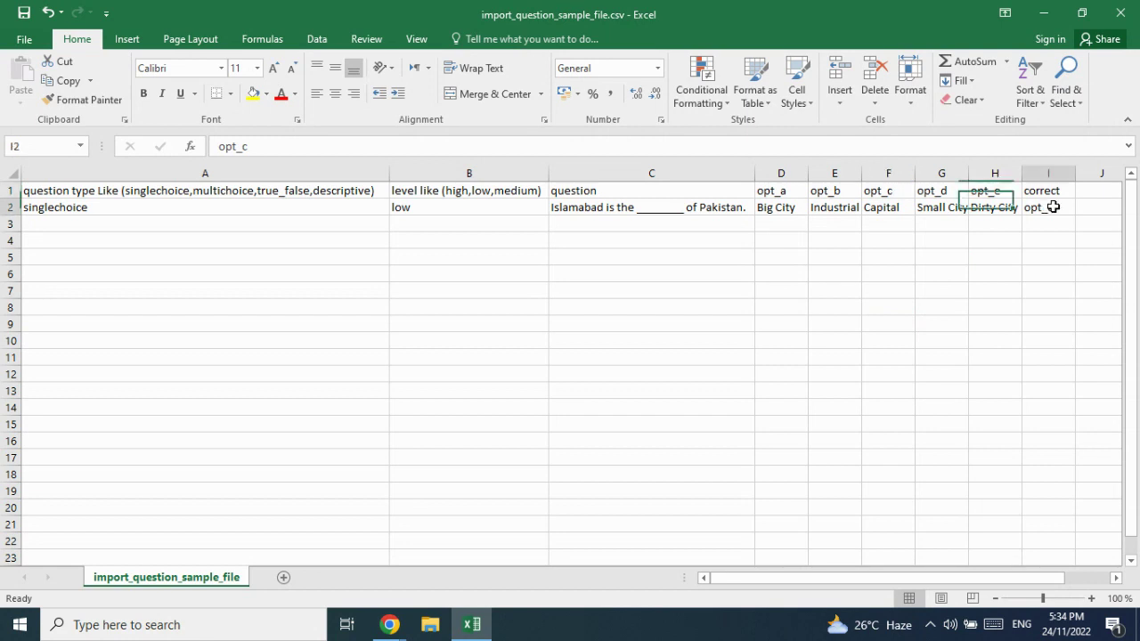
click(901, 192)
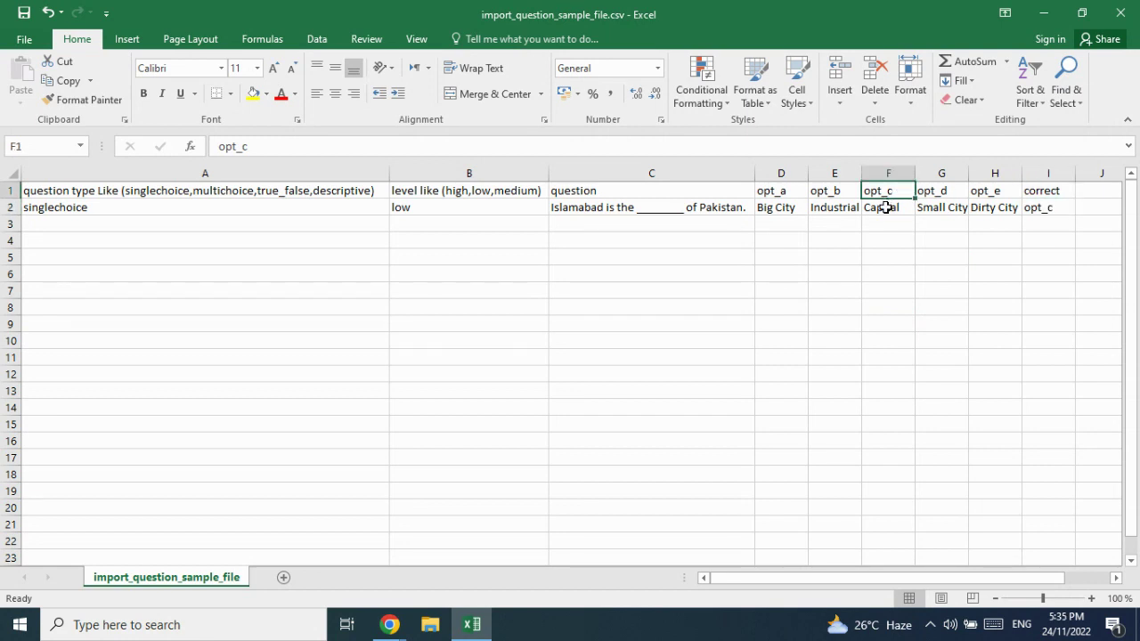
click(682, 207)
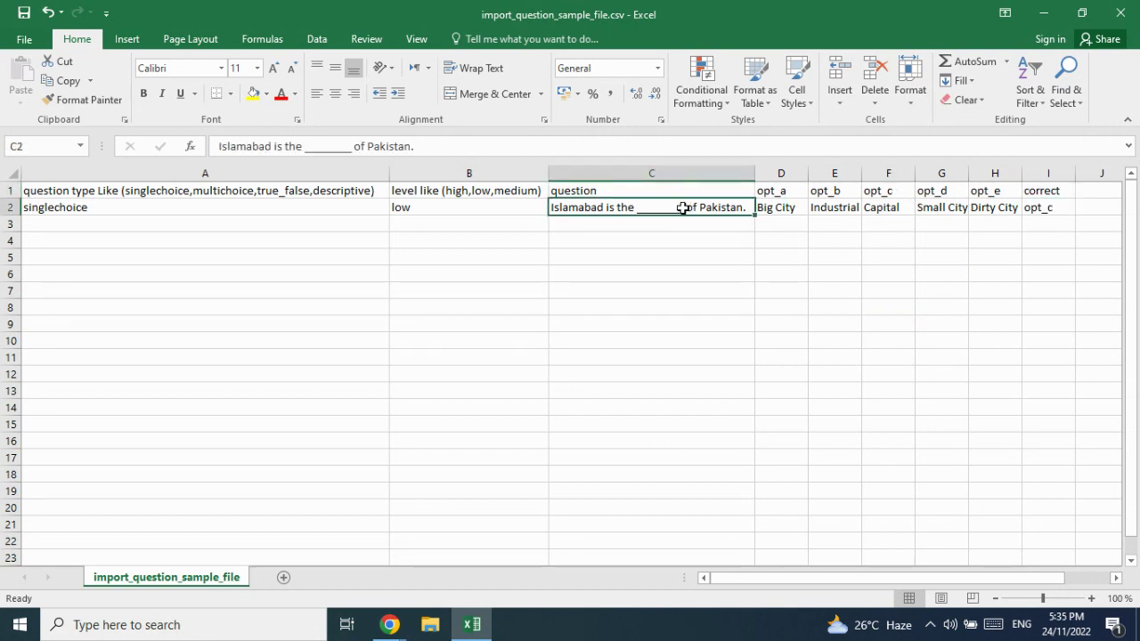
click(883, 190)
click(886, 207)
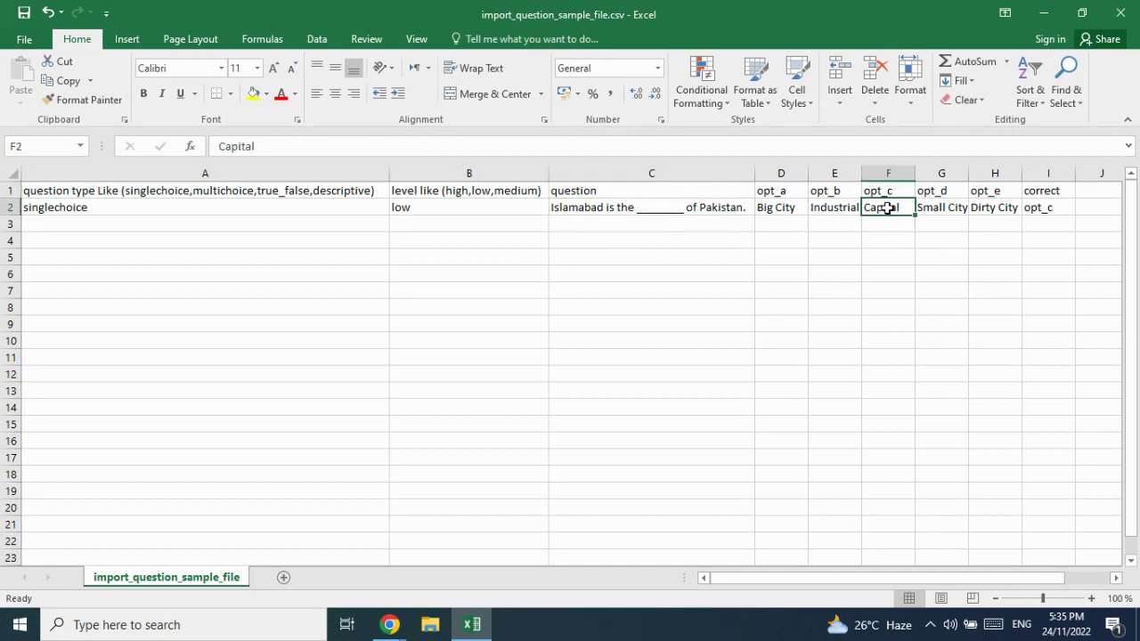
click(1047, 192)
click(1048, 208)
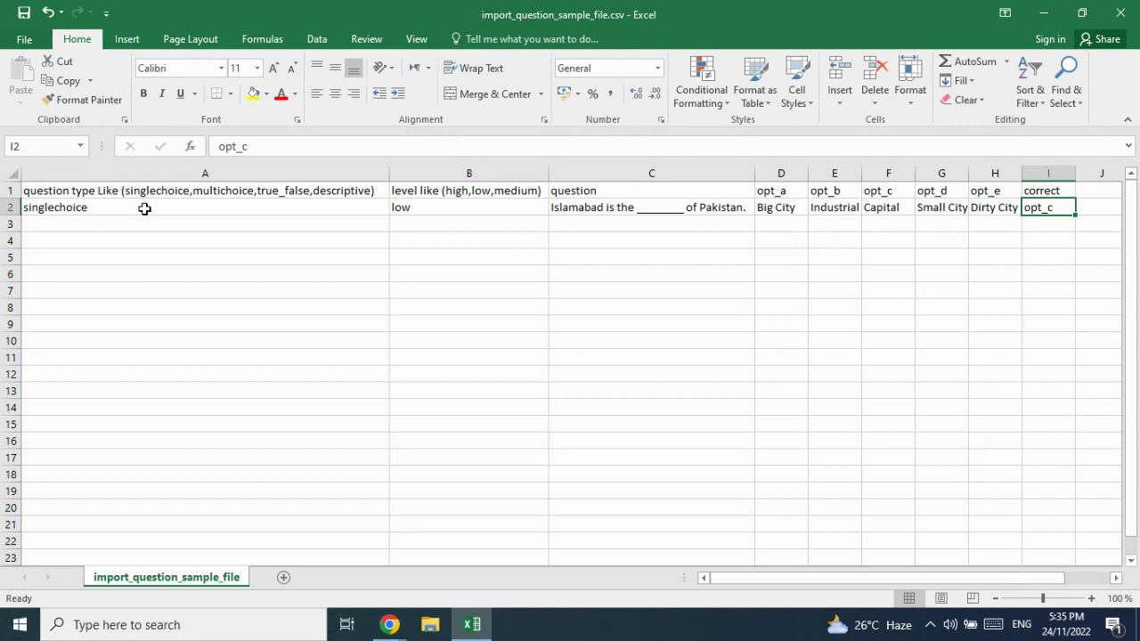
Widen column E and fit its width to the Industrial City option text.
drag(862, 174, 907, 175)
double_click(907, 173)
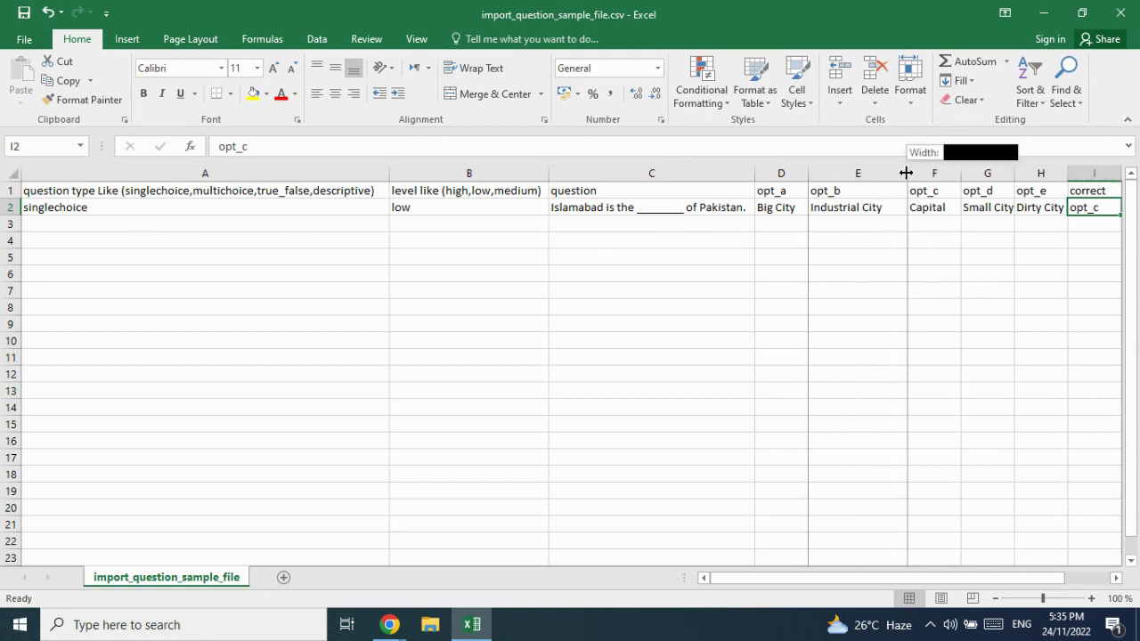
Enter multichoice as the question type in cell A3 and medium as the level in cell B3.
click(106, 233)
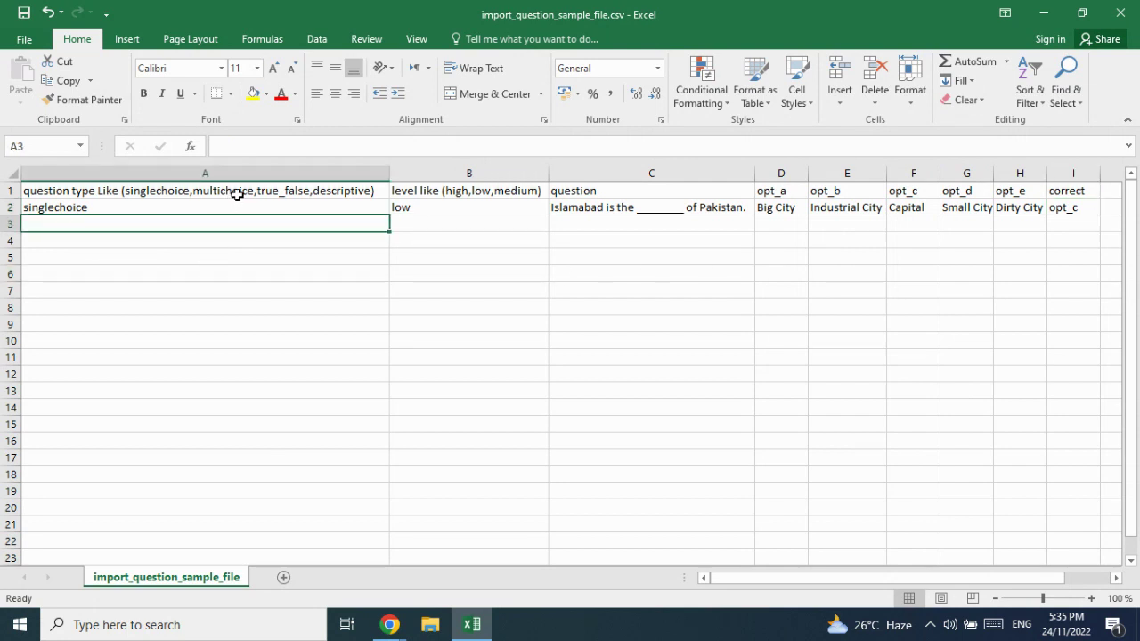
text(mult)
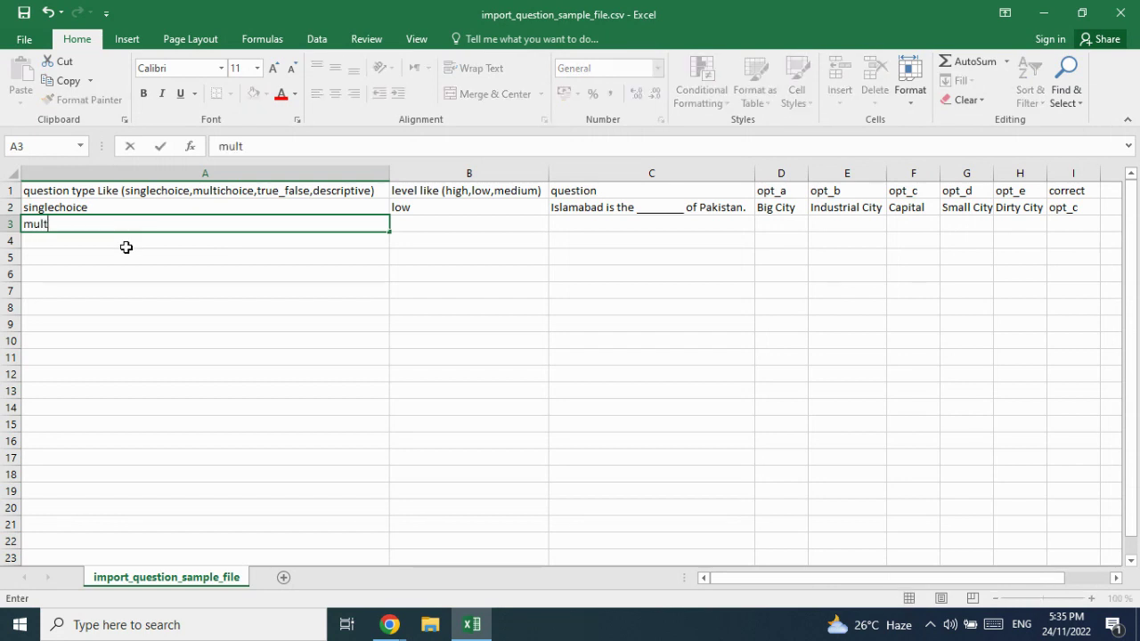
text(ichoice)
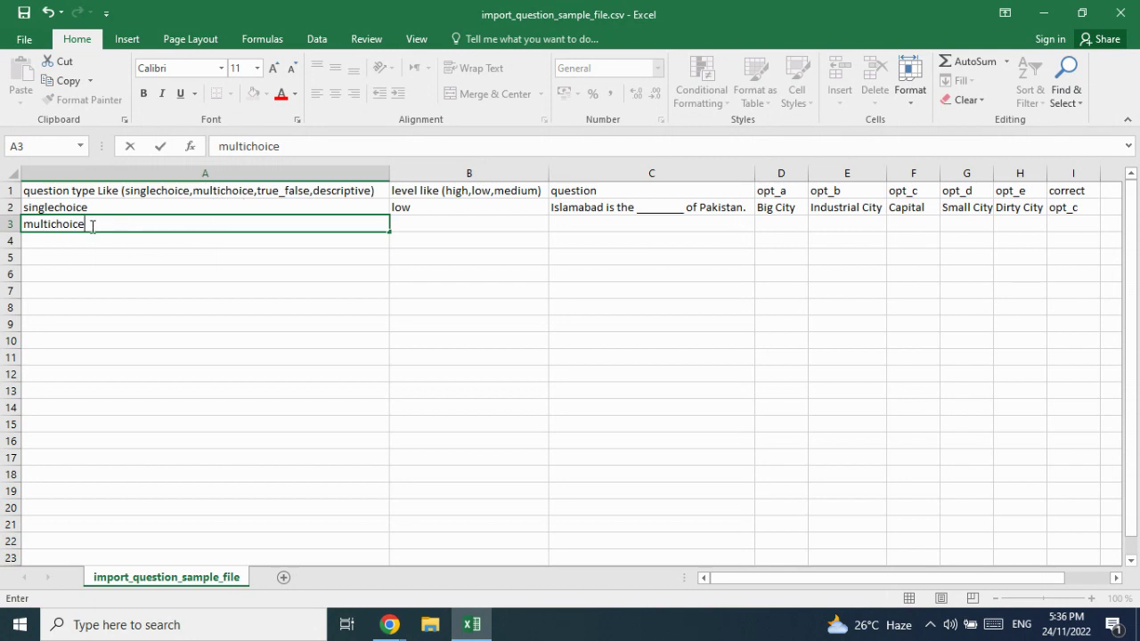
click(423, 228)
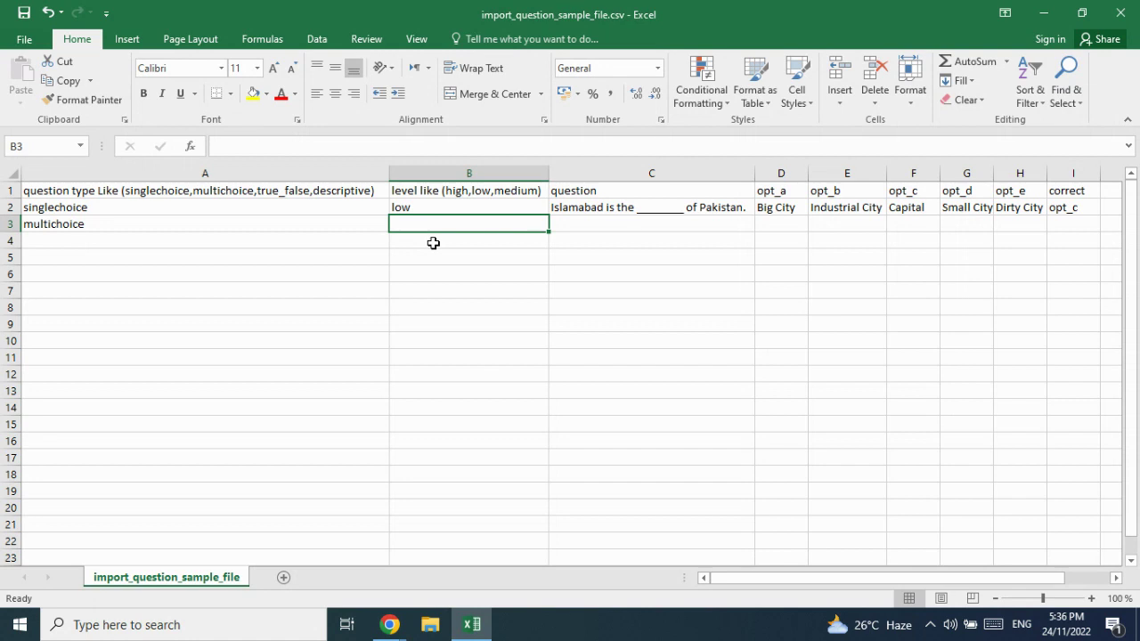
text(medium)
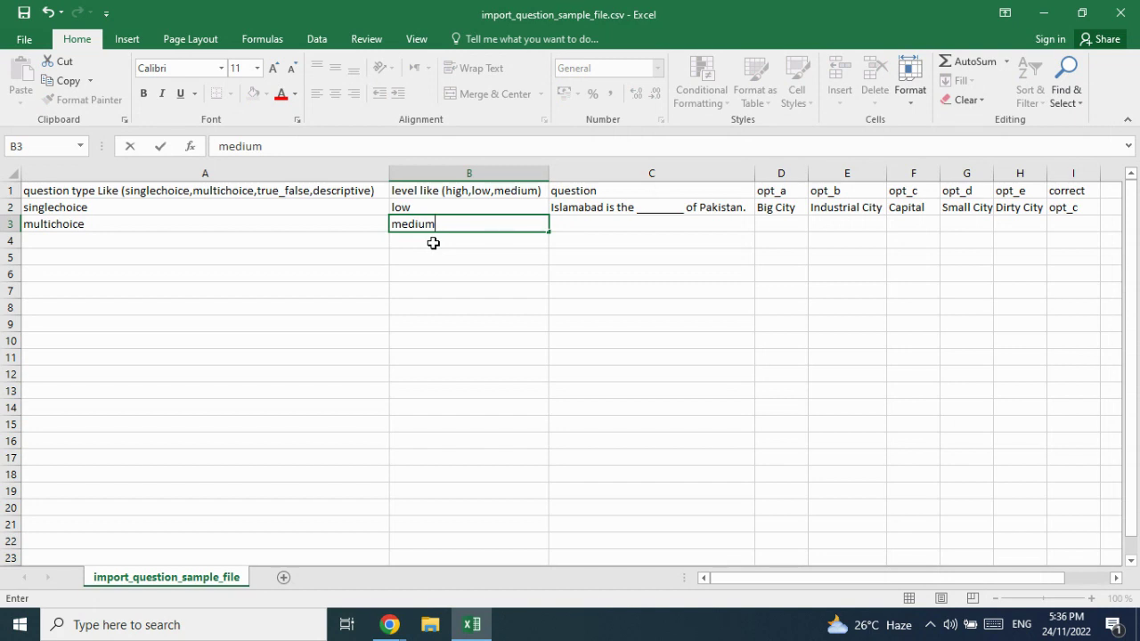
Enter the question "Turkey is located in two continents." in cell C3.
click(627, 234)
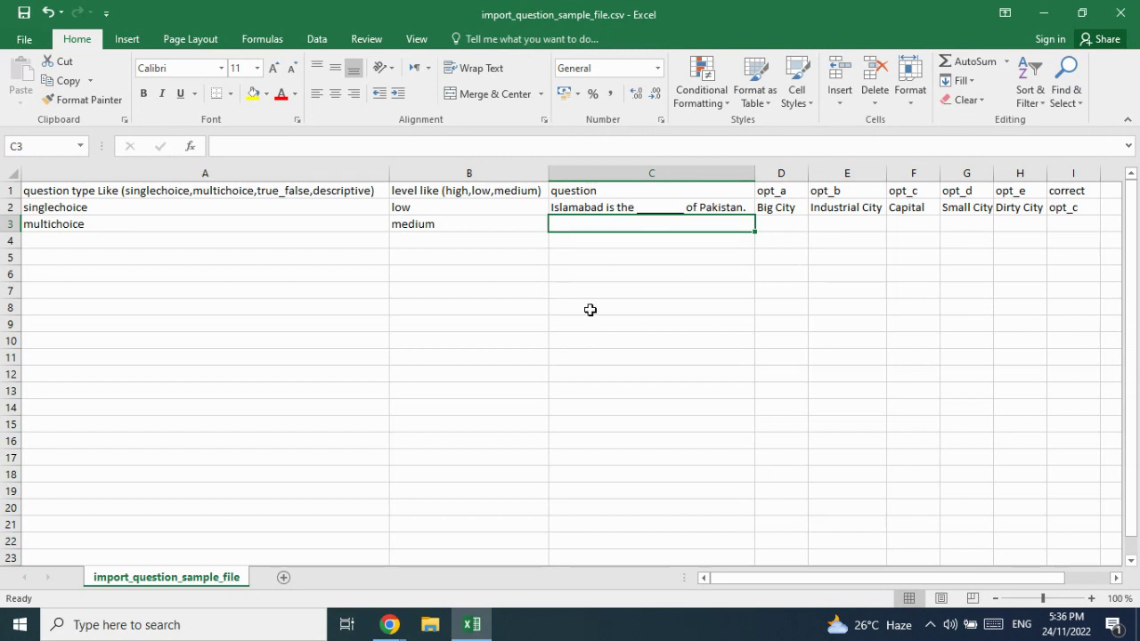
text(Turky)
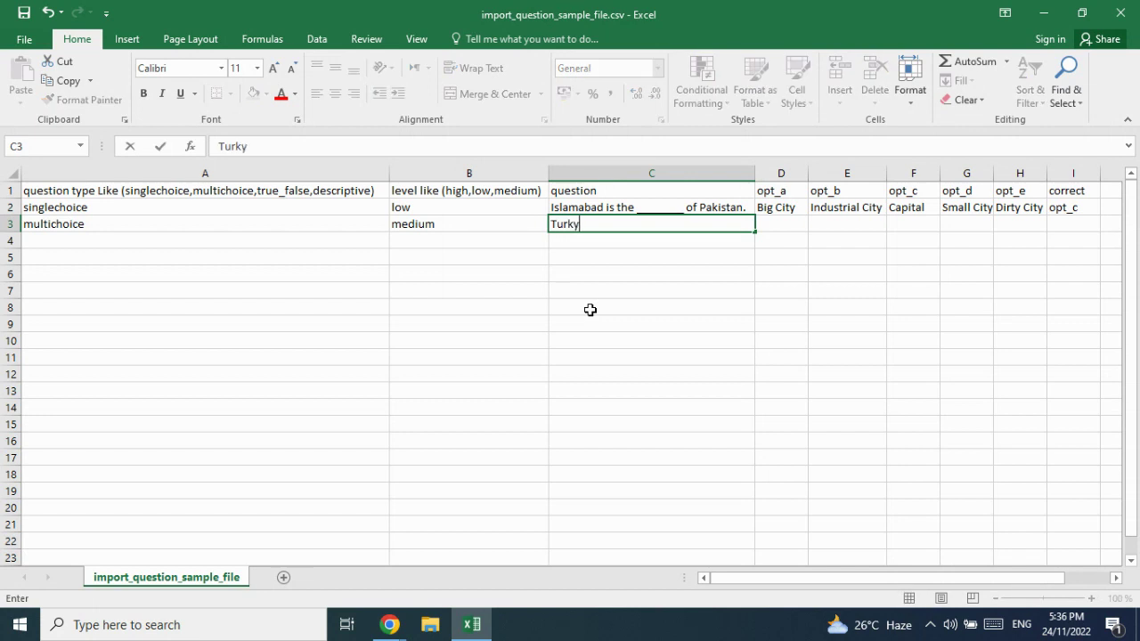
key(BackSpace)
text(ey is located i)
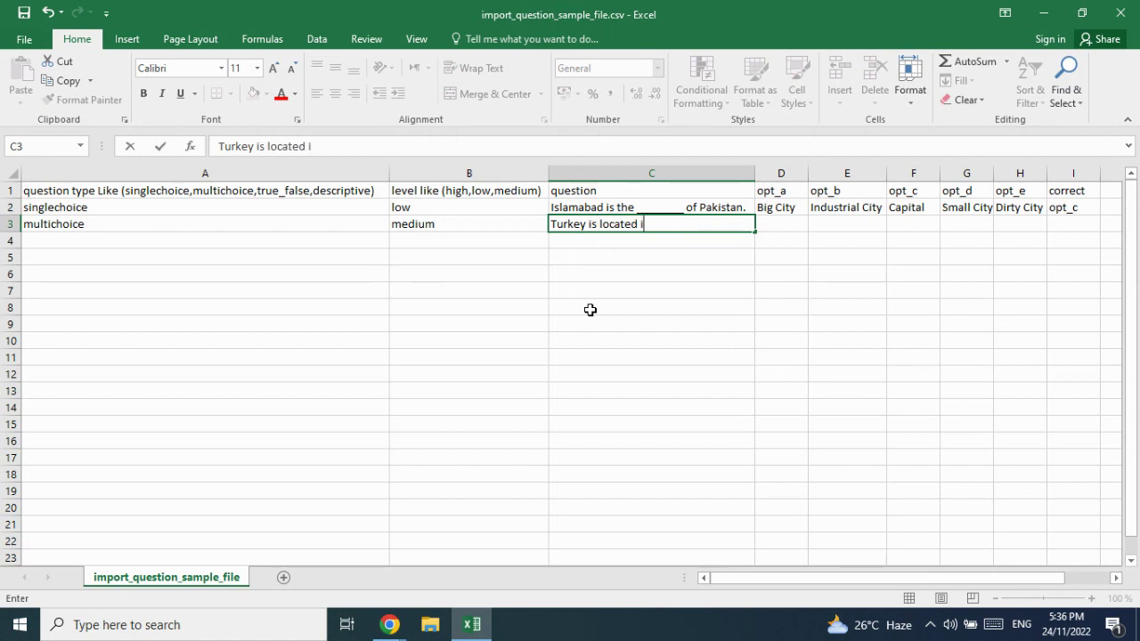
text(n two continents.)
key(Tab)
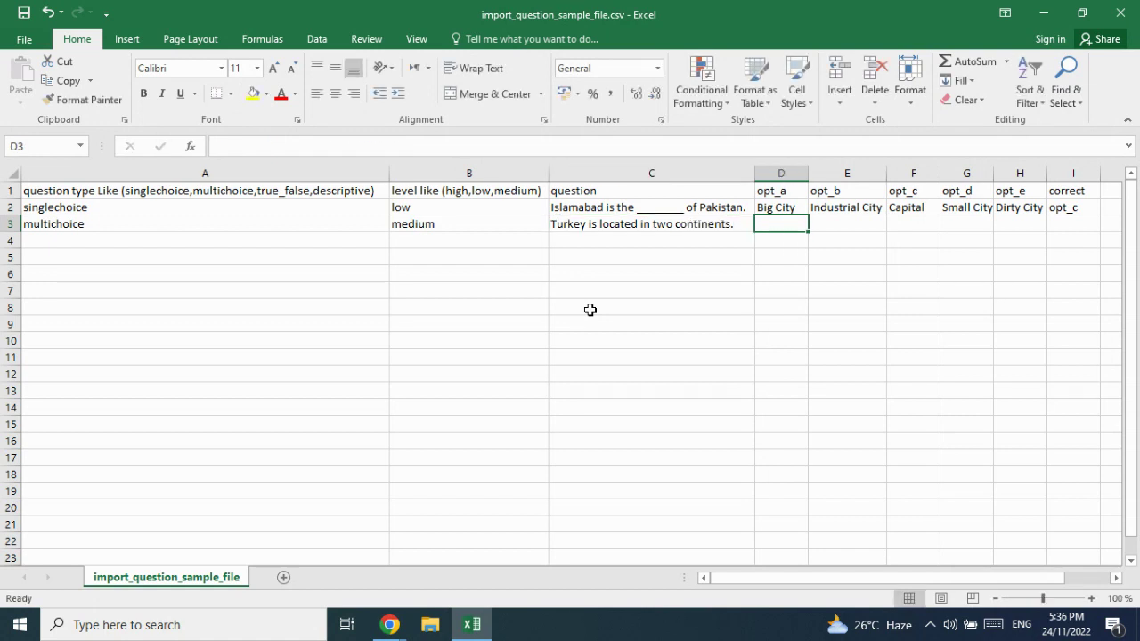
Enter the options Asia, Africa and Europe in cells D3, E3 and F3.
text(Asia)
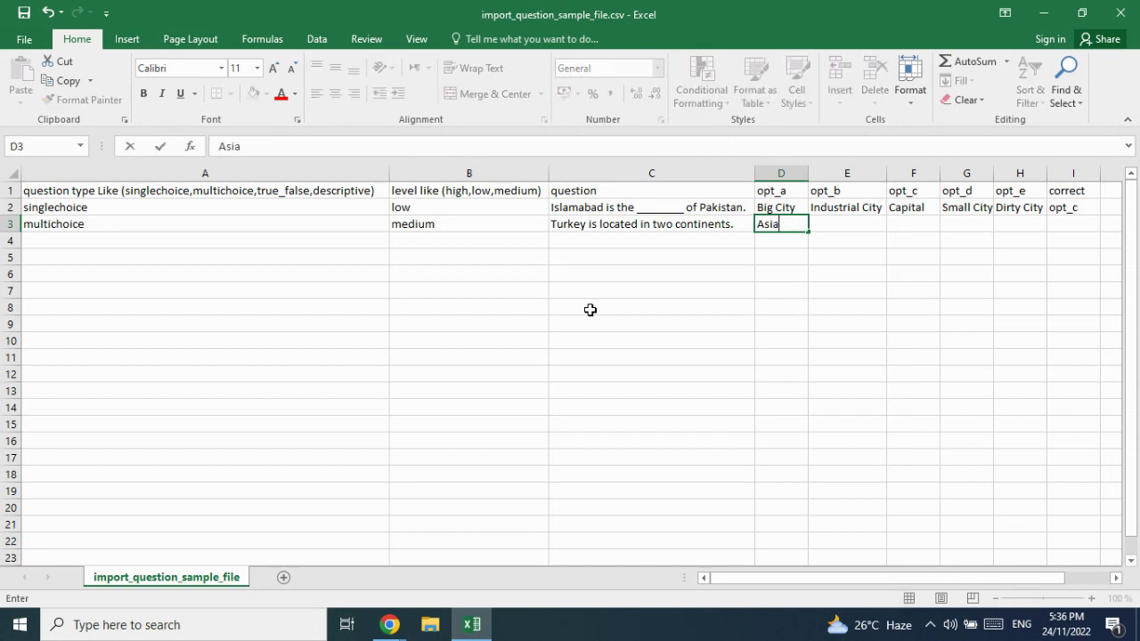
key(Tab)
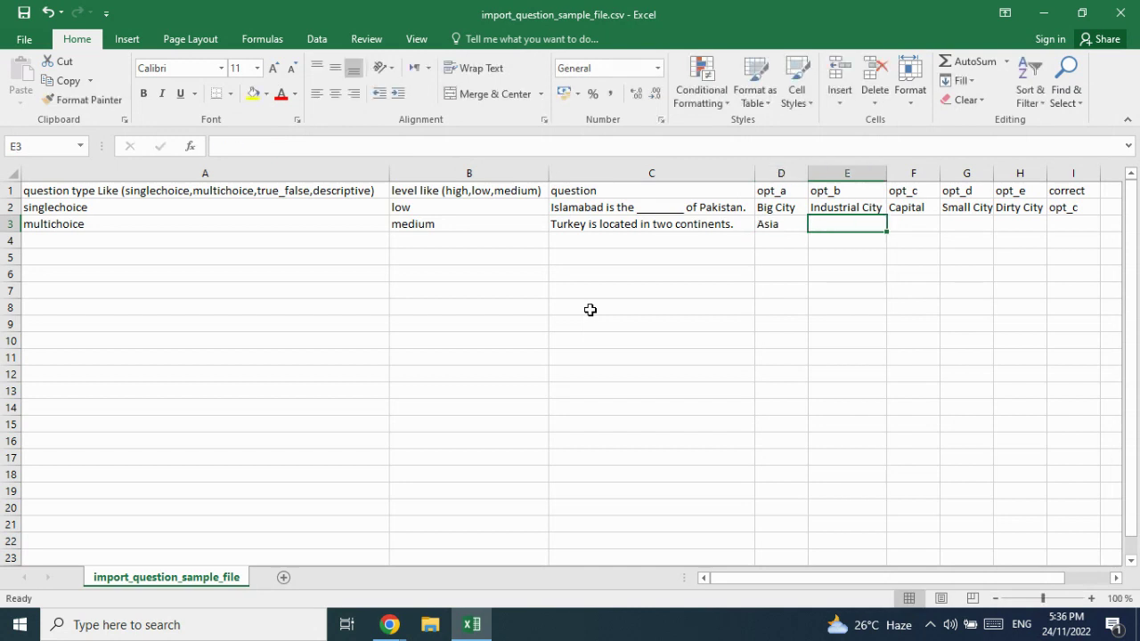
text(Africa)
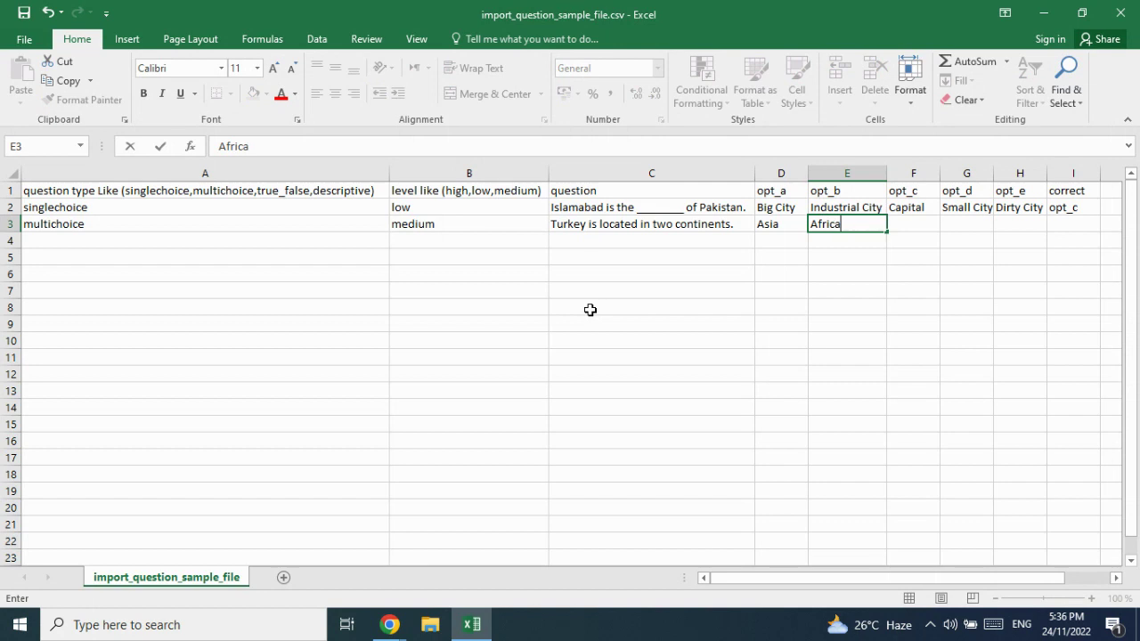
key(Tab)
text(Europe)
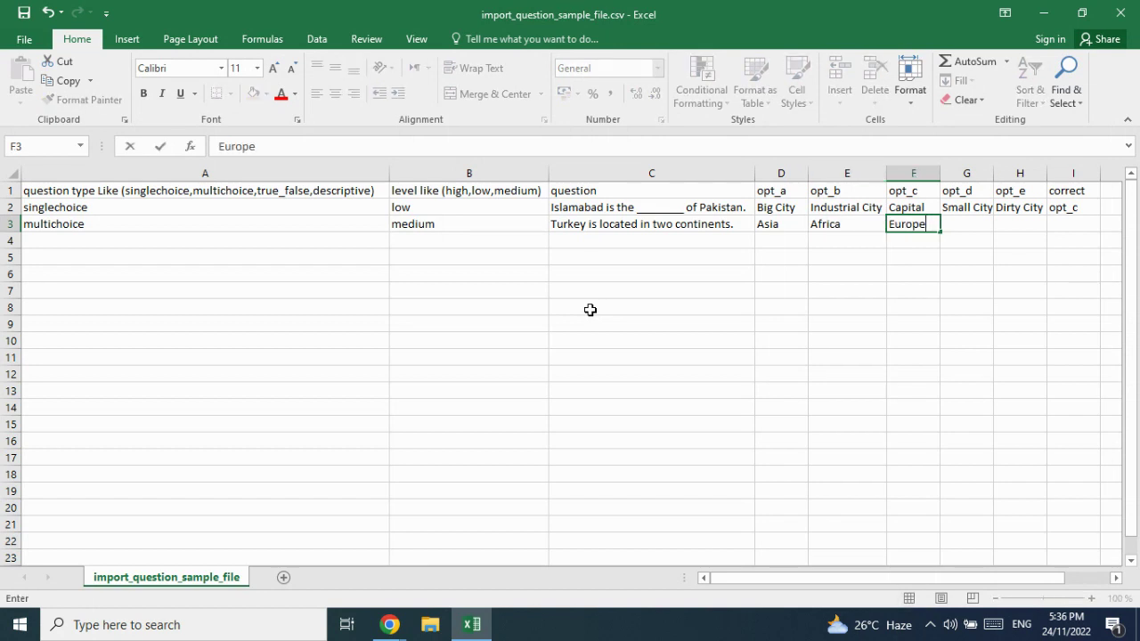
key(Tab)
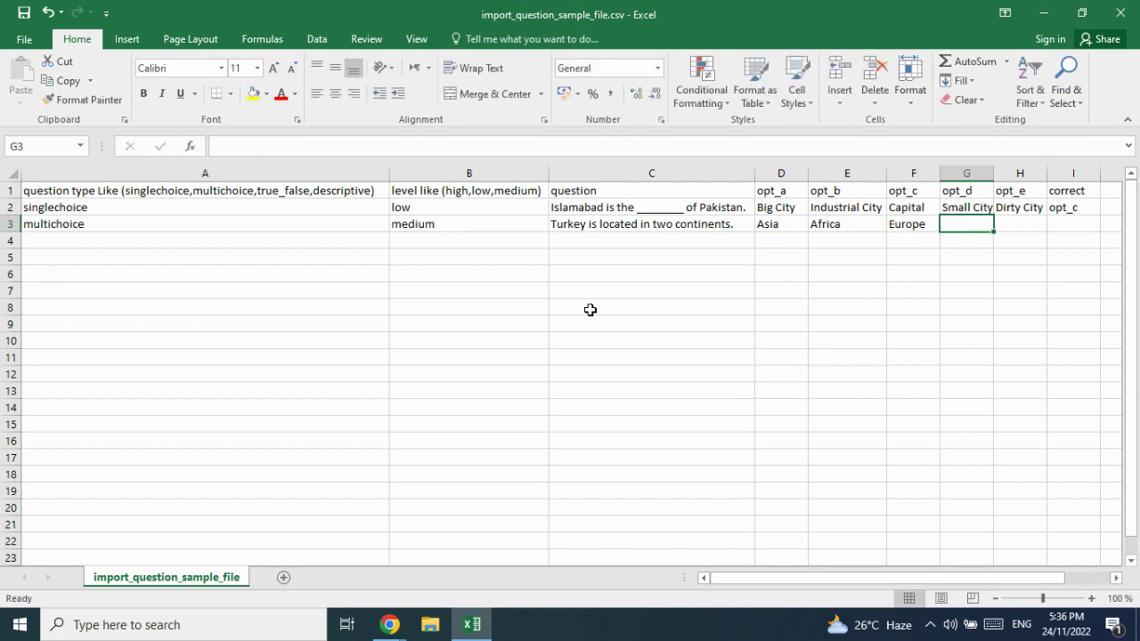
Enter America as opt_d in cell G3 and Australia as opt_e in cell H3.
text(America)
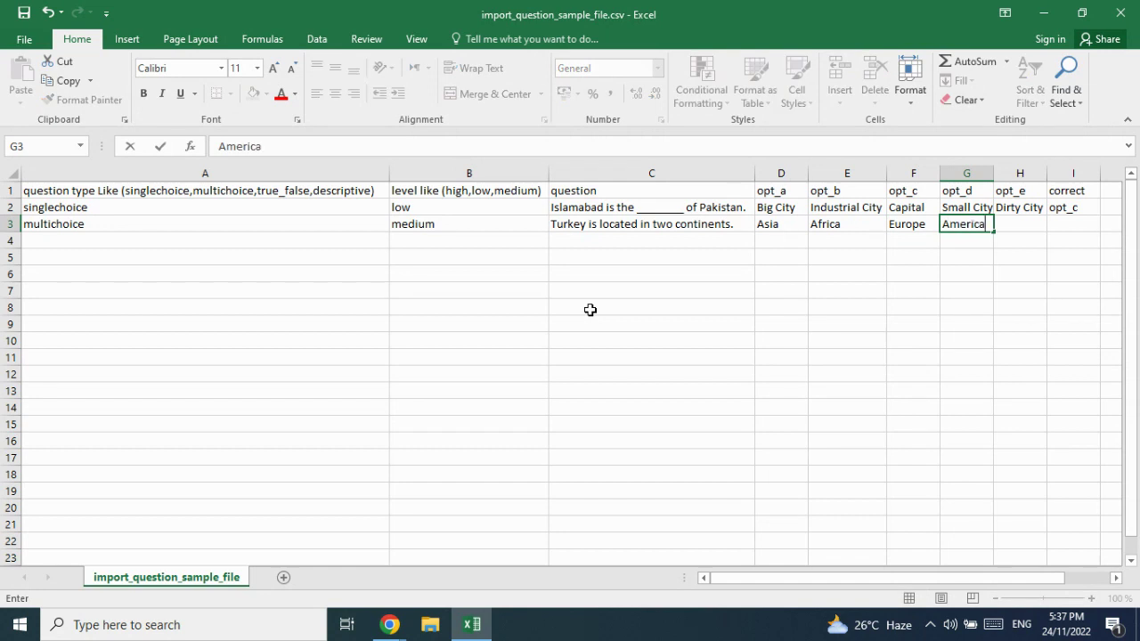
key(Tab)
text(A)
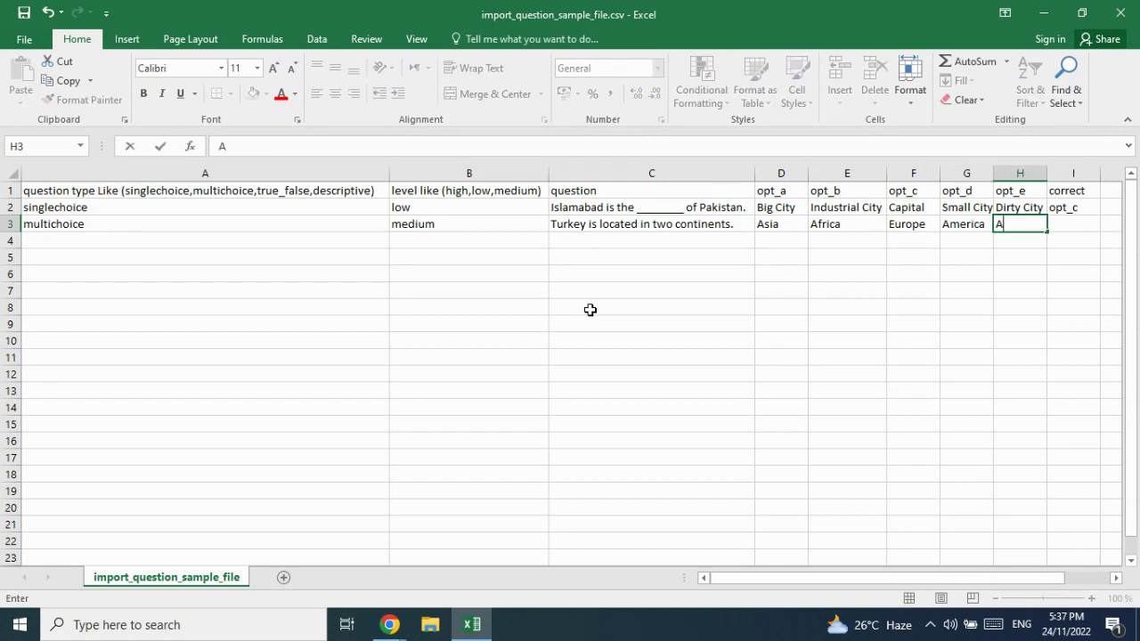
text(ustralia)
key(Tab)
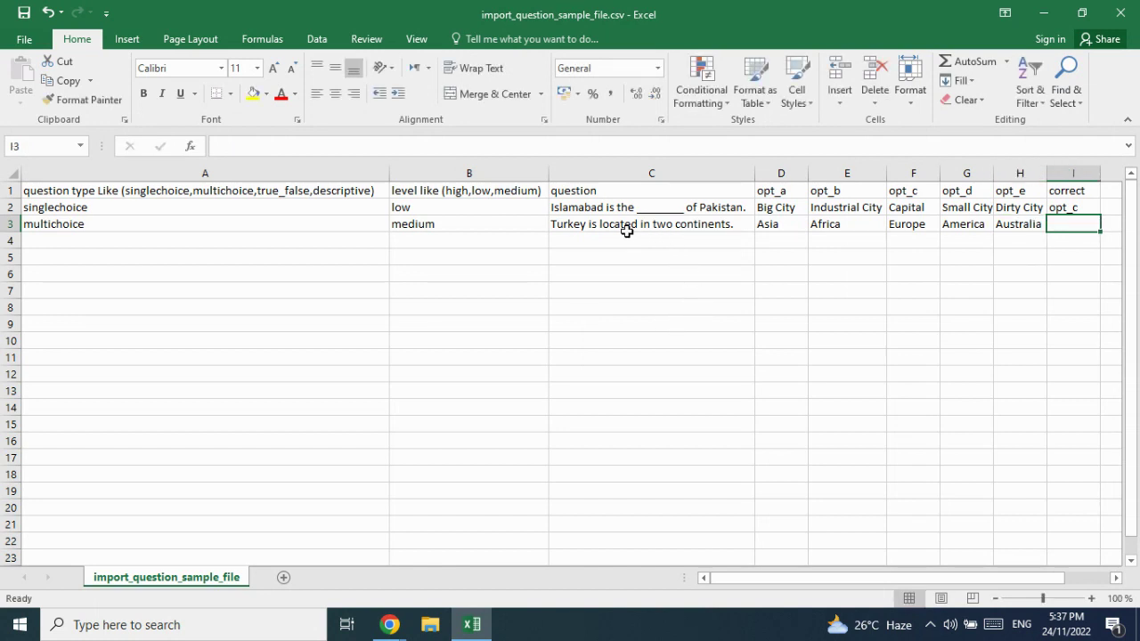
Examine the Asia and Europe options in row 3 and the column headers they fall under.
click(786, 223)
click(907, 225)
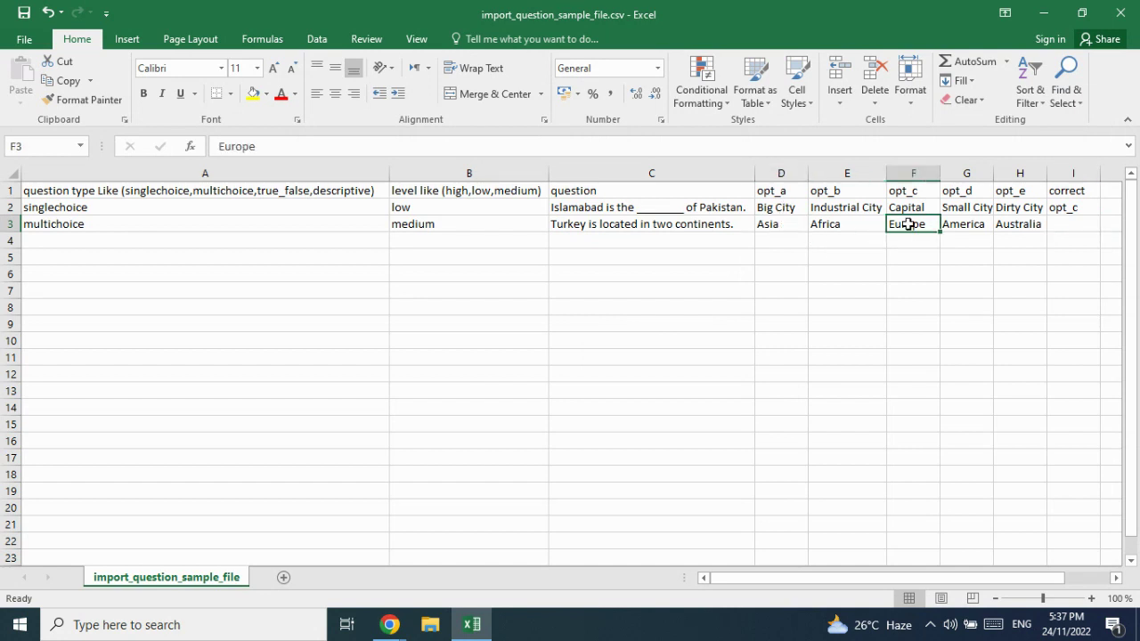
click(789, 226)
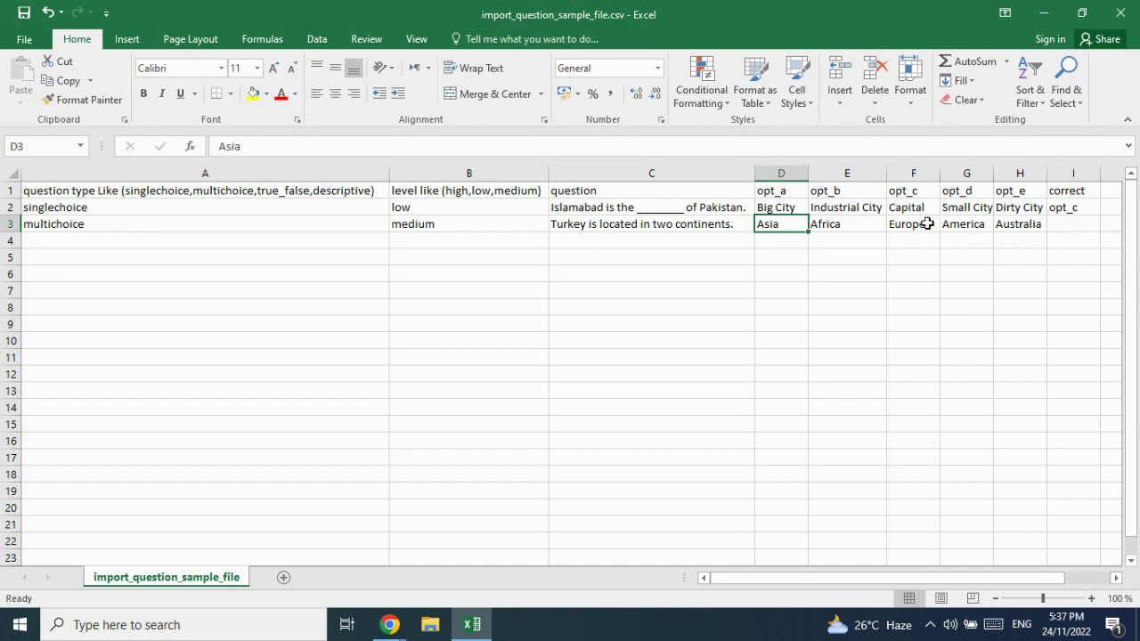
click(926, 224)
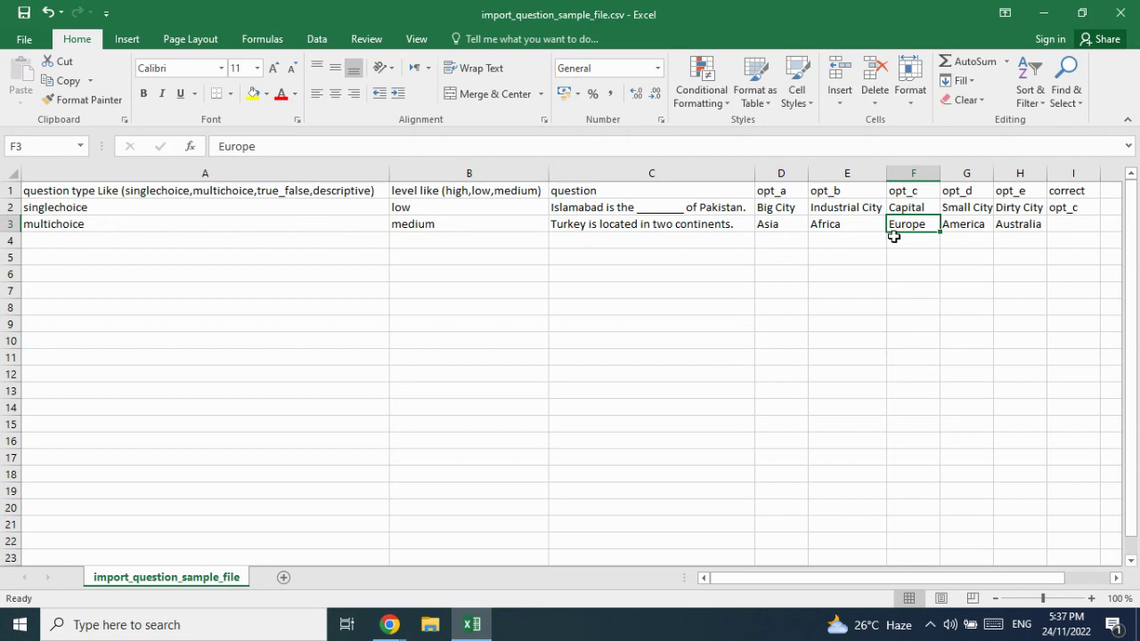
click(792, 188)
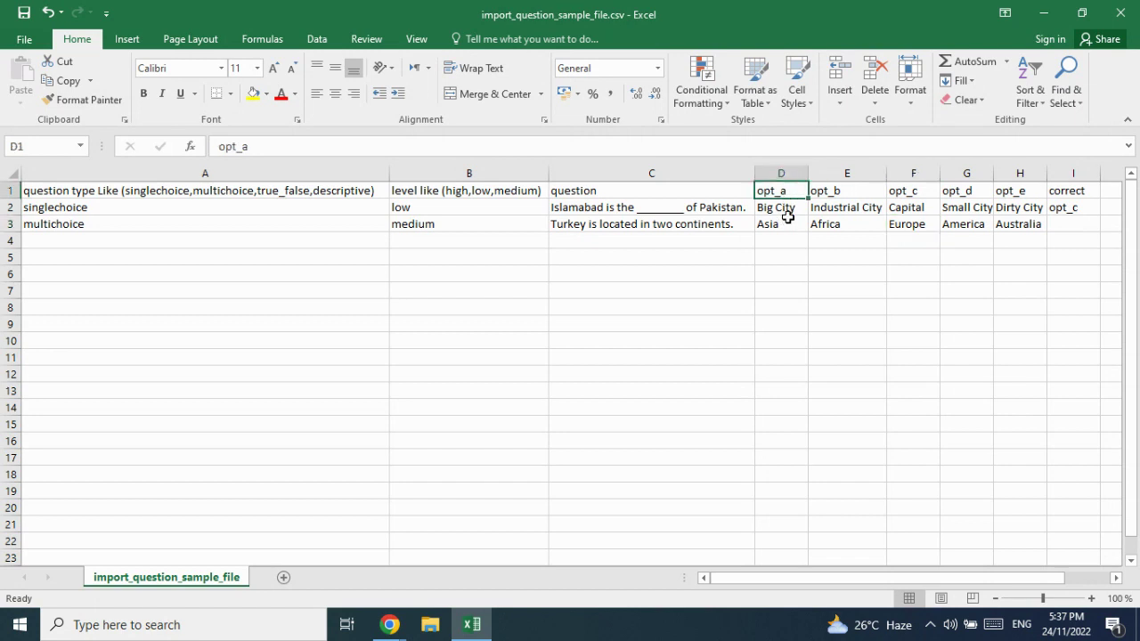
click(787, 230)
click(914, 194)
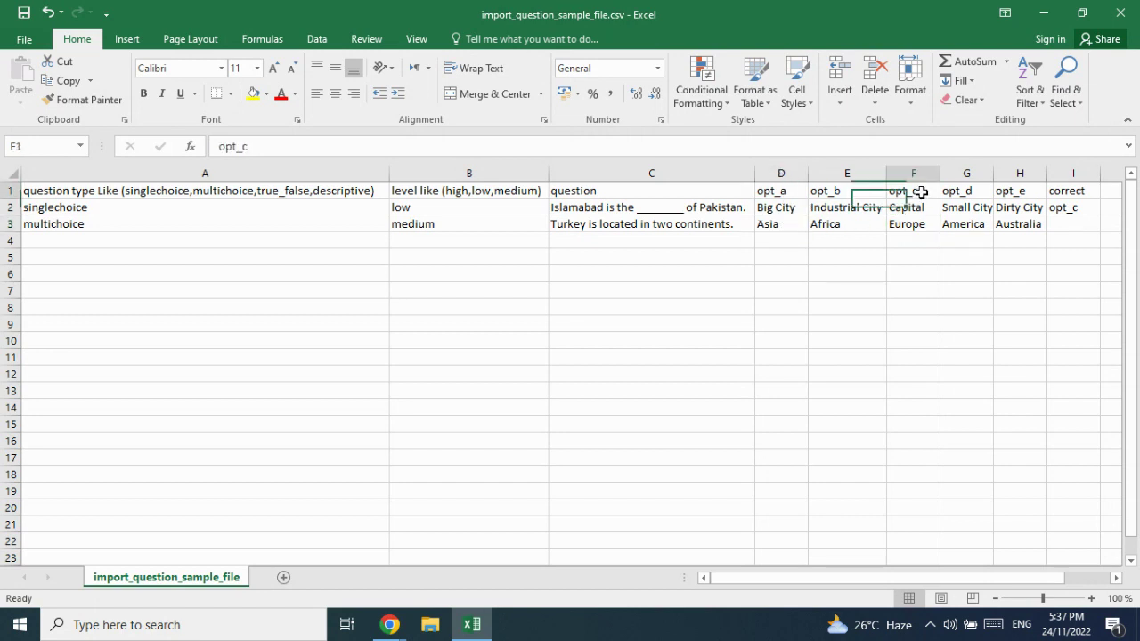
click(926, 224)
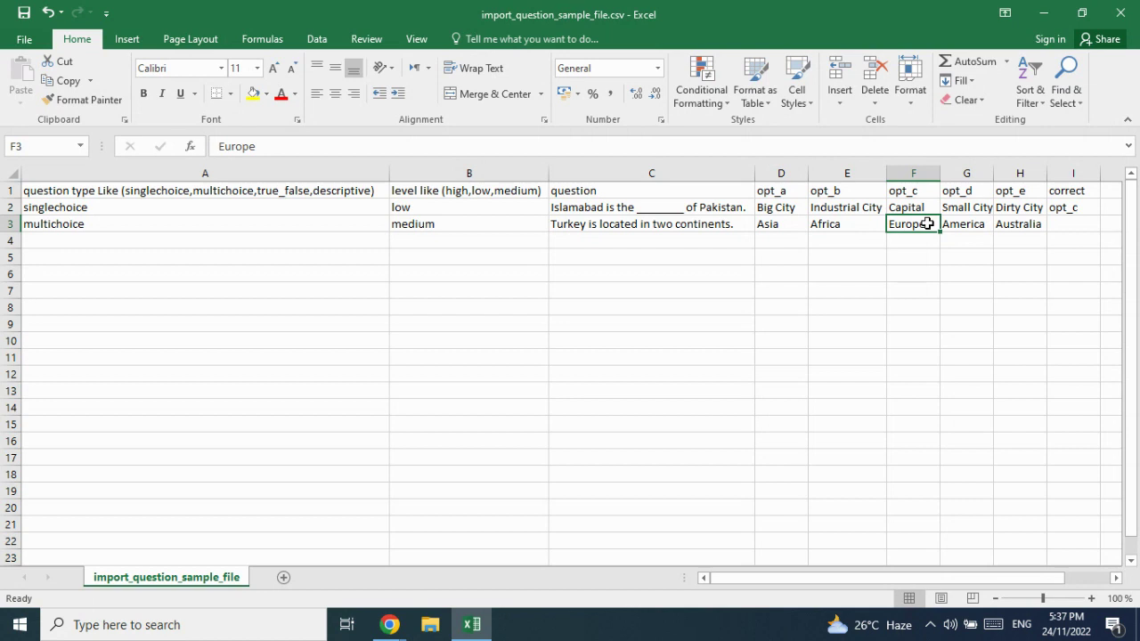
Enter ["opt_a","opt_c"] as the correct answers of the multichoice question in cell I3.
click(1067, 225)
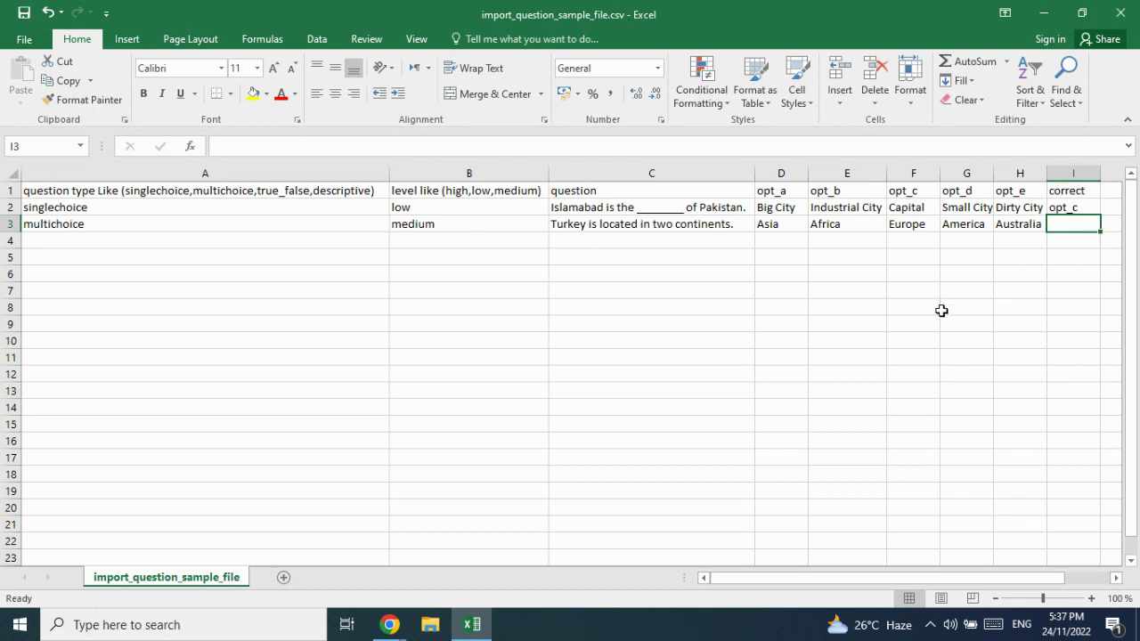
text([)
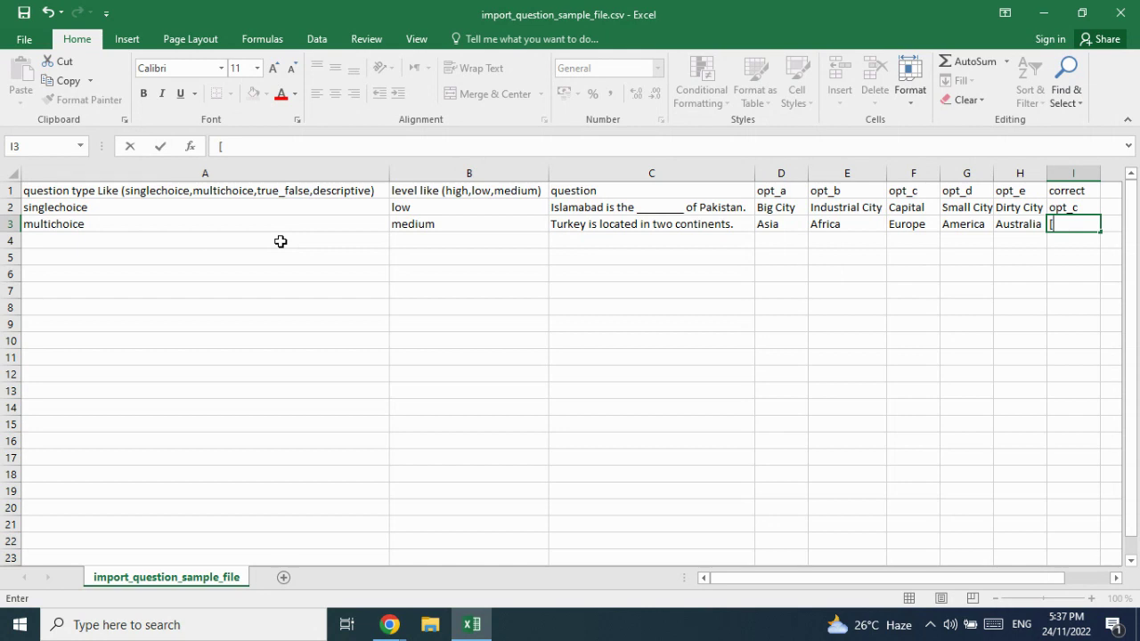
text("opt_a)
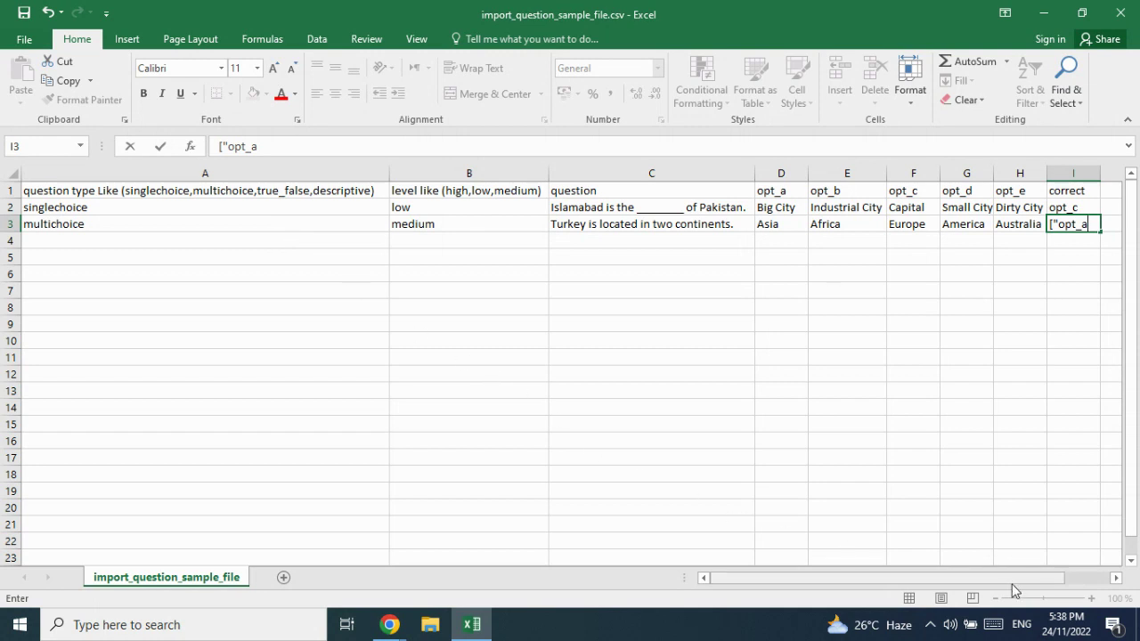
click(1116, 578)
click(1116, 578)
click(1116, 578)
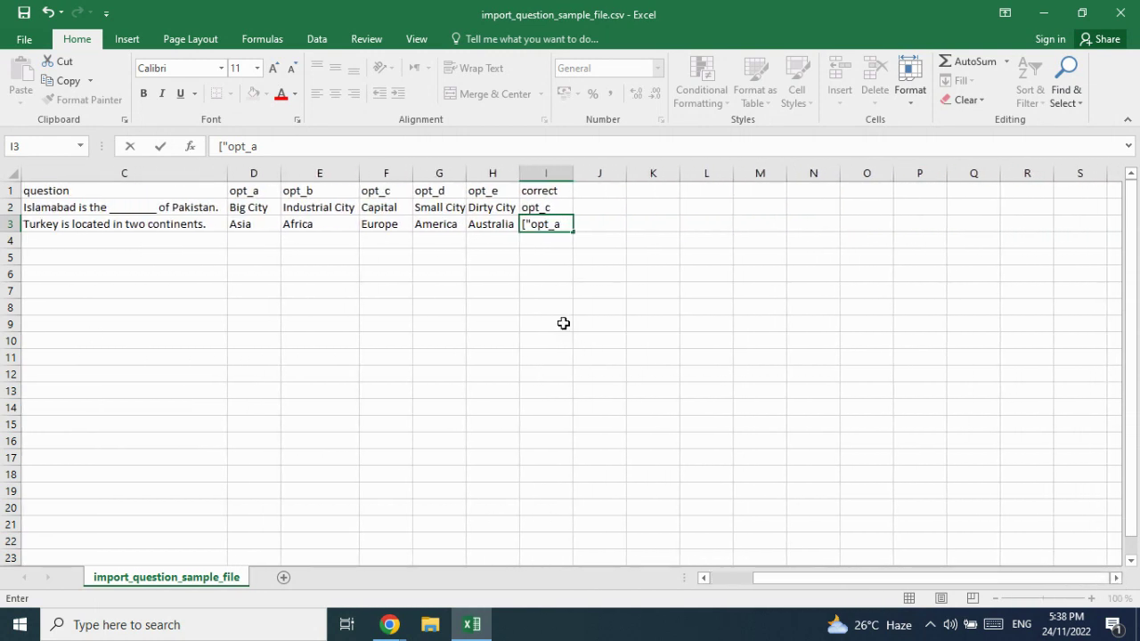
text(["opt_a")
text(,"opt_c"])
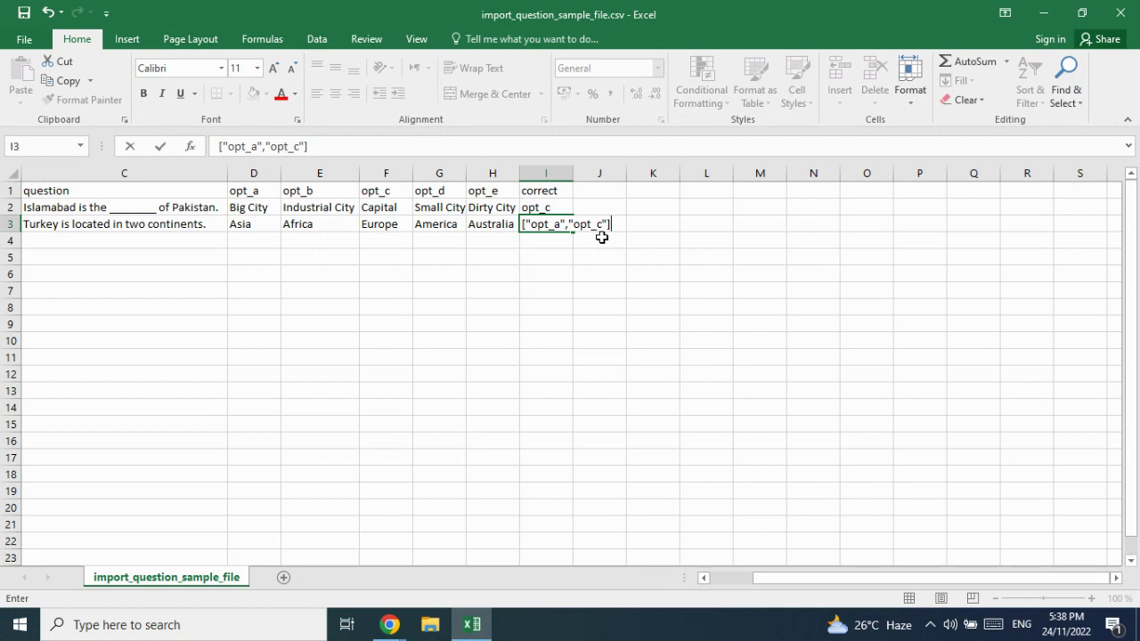
drag(753, 582, 713, 580)
click(153, 241)
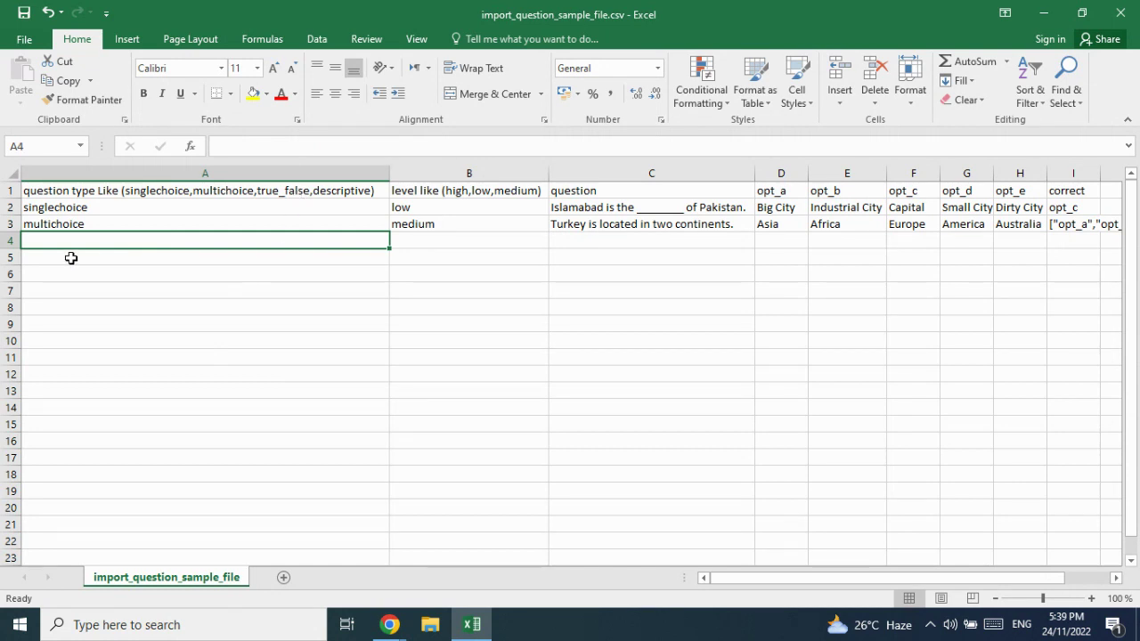
Enter true_false as the question type in cell A4 and high as its level in B4.
text(true)
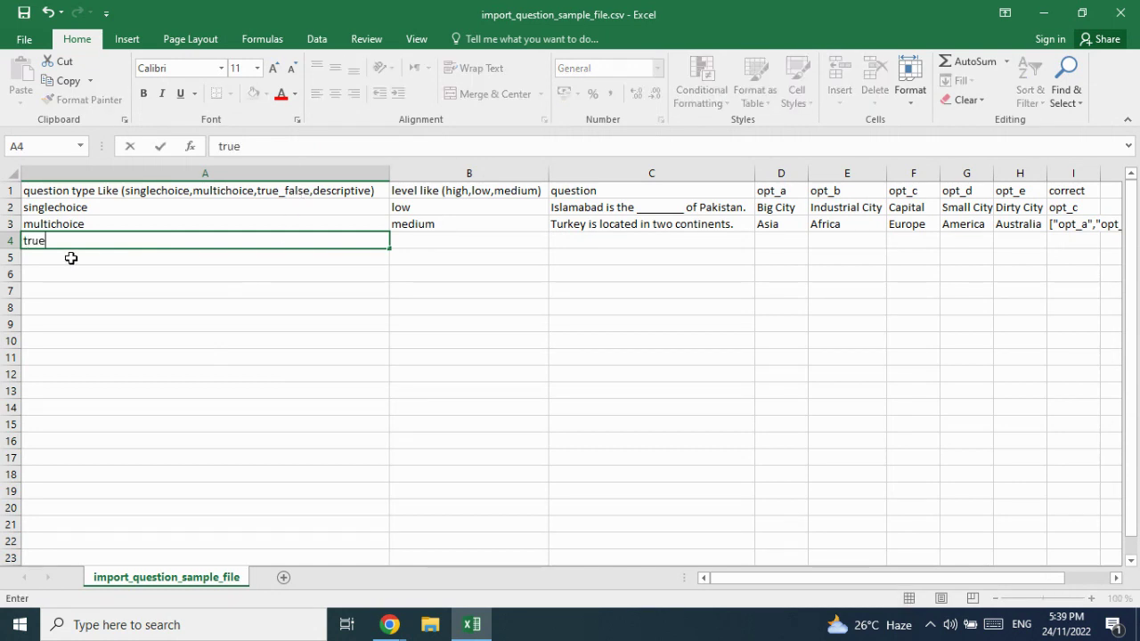
text(_false)
key(Tab)
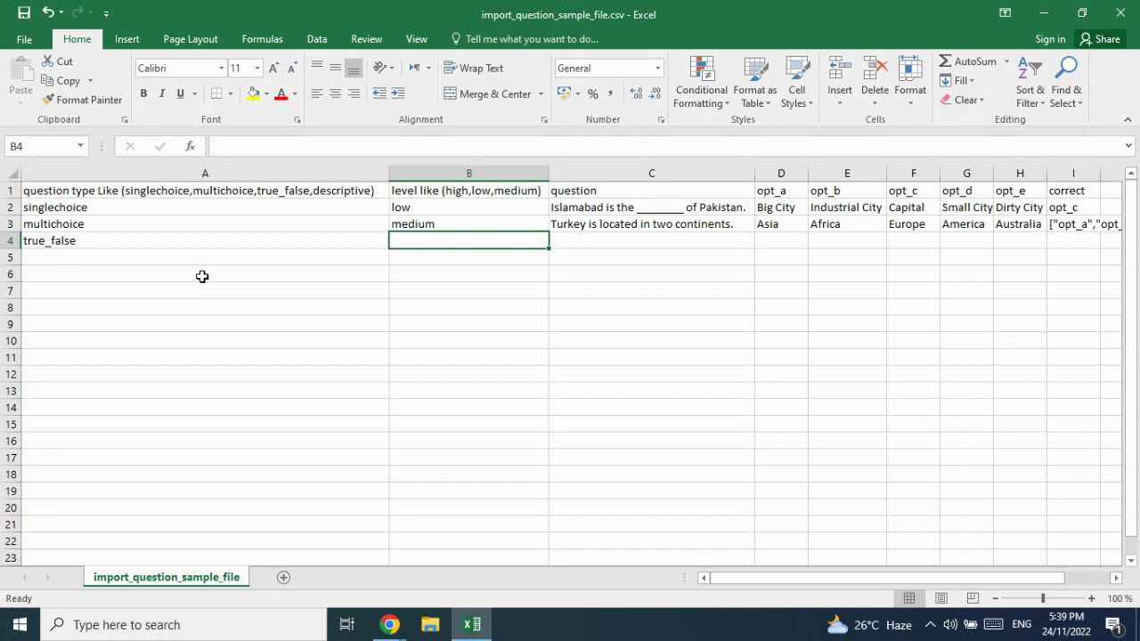
text(high)
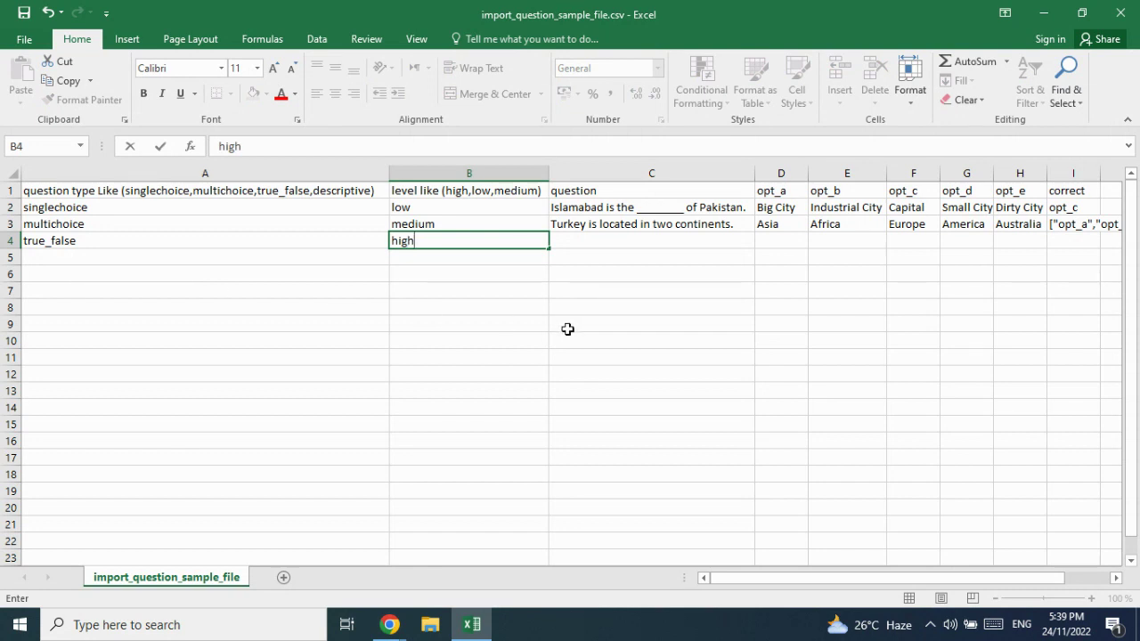
Enter "Faisalabad is known as Manchester of Pakistan" as the question in cell C4 and fit column C's width to its contents.
click(601, 243)
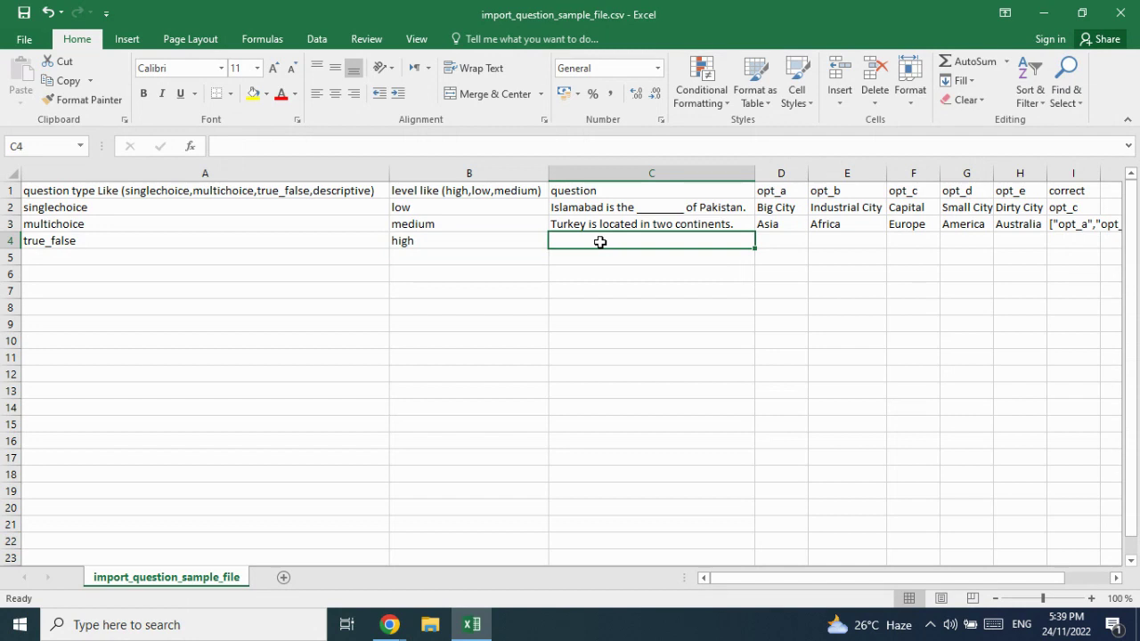
text(Faisalabad is)
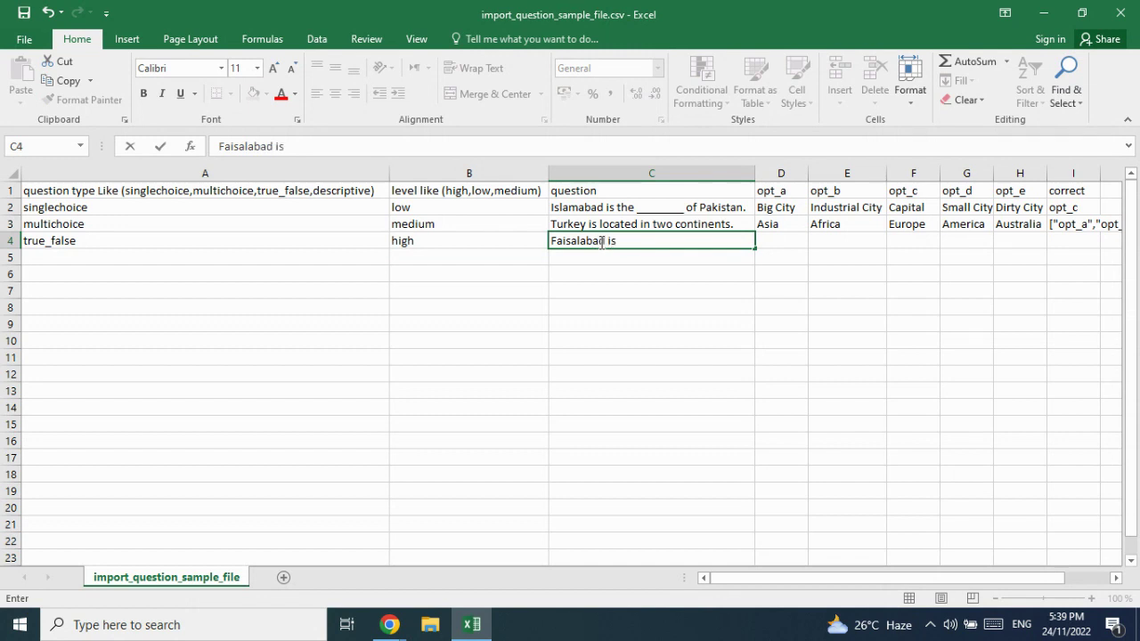
text( known as Mnche)
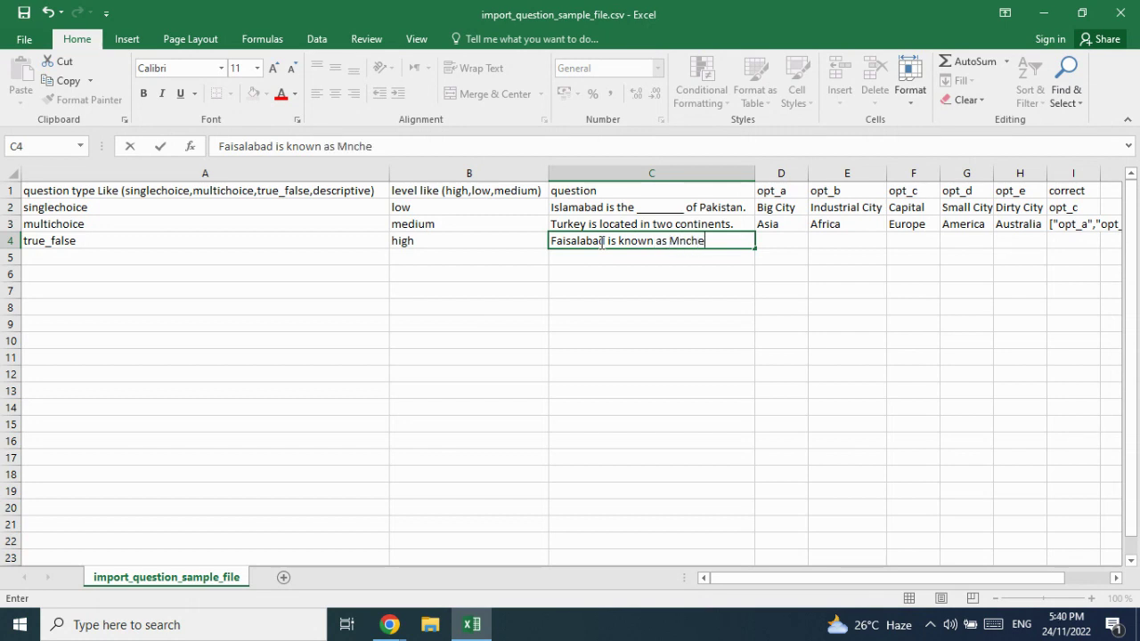
text(ster)
click(347, 146)
text(anchester )
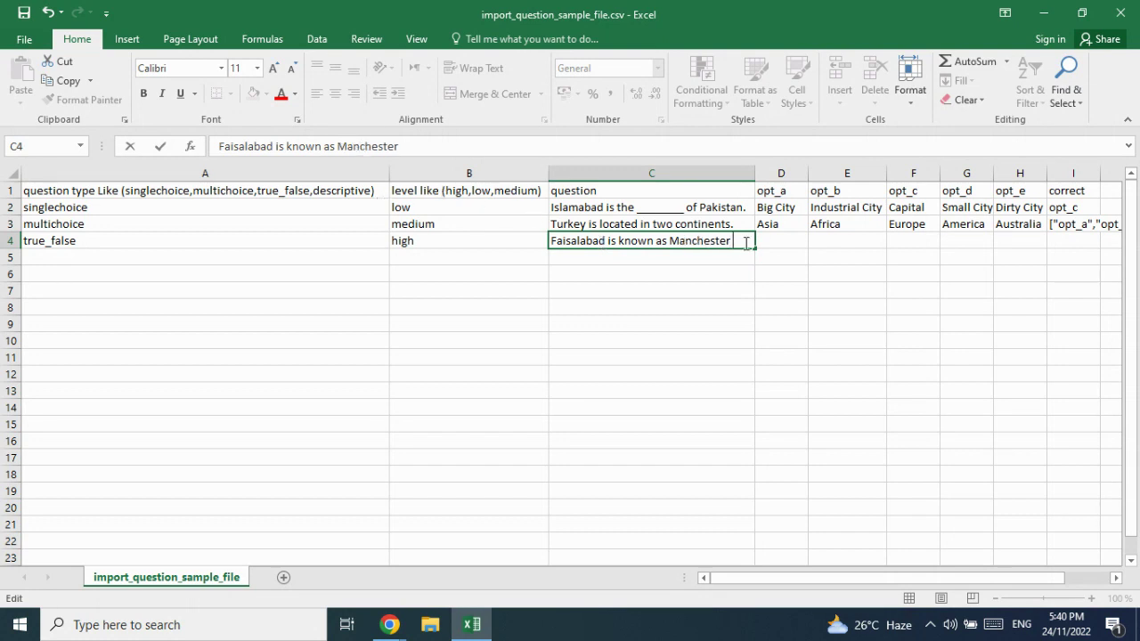
text(of Pakistan)
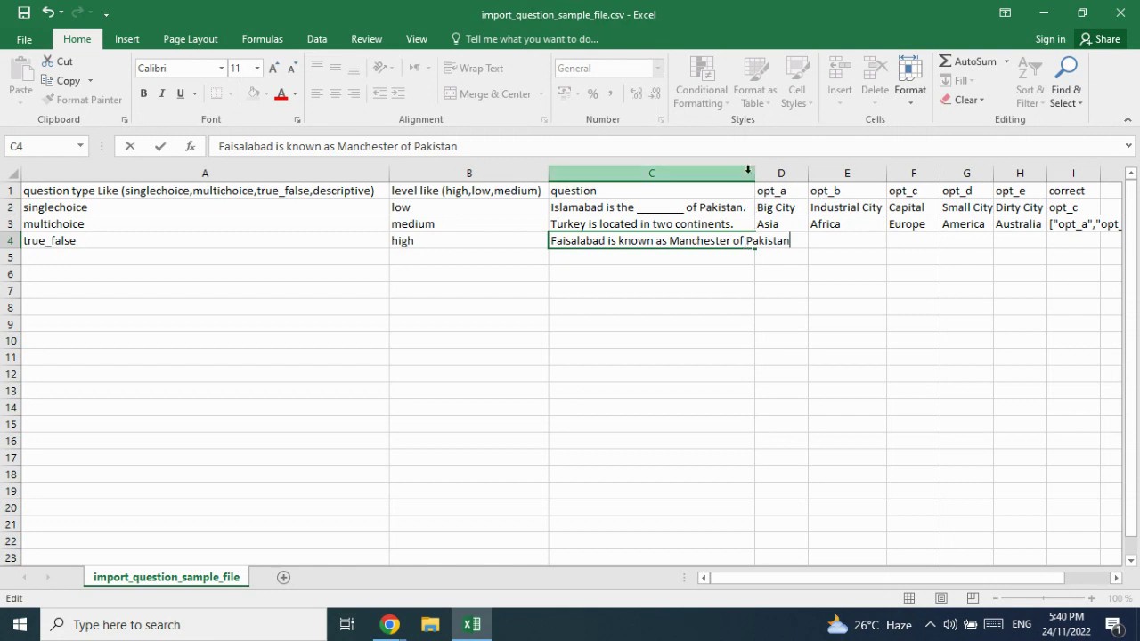
click(746, 172)
double_click(755, 173)
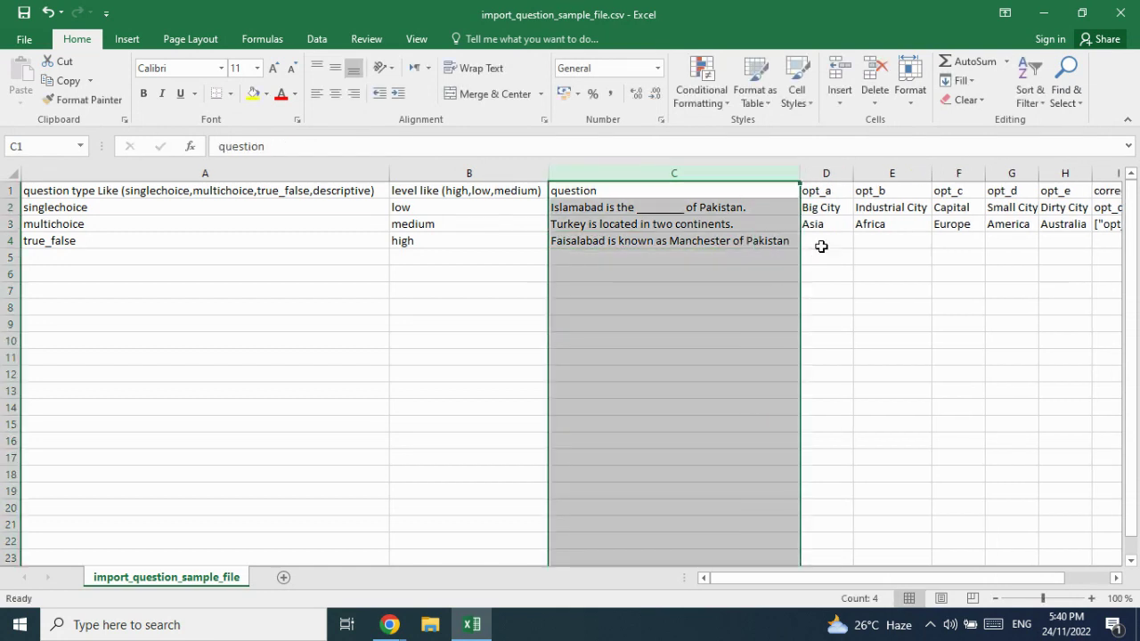
Enter True as opt_a in cell D4 and False as opt_b in cell E4.
click(821, 243)
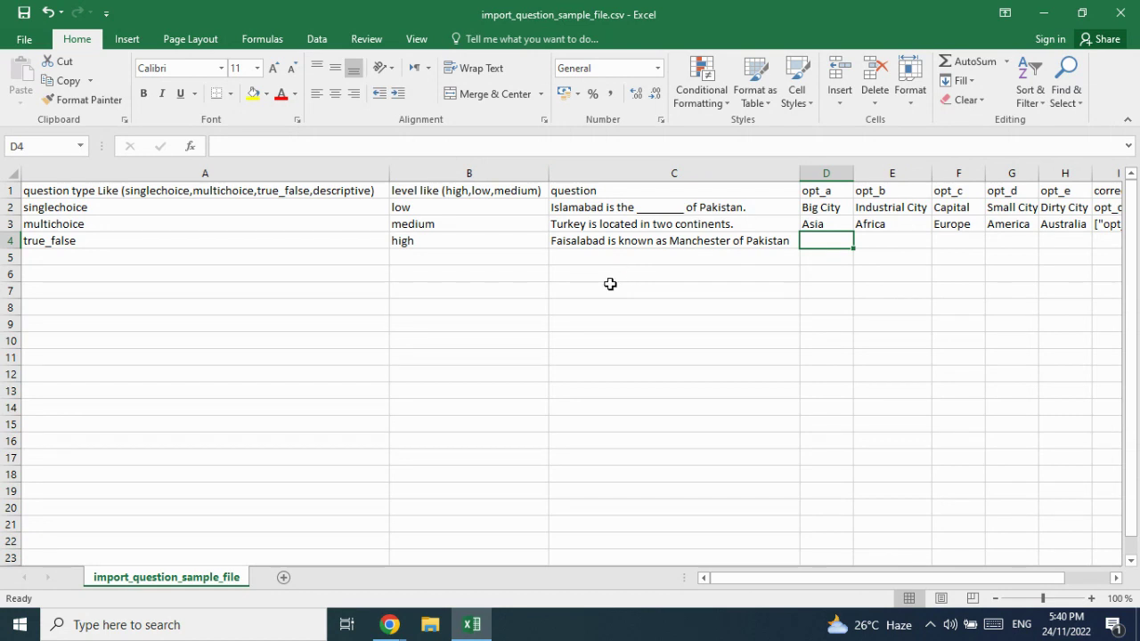
text(True)
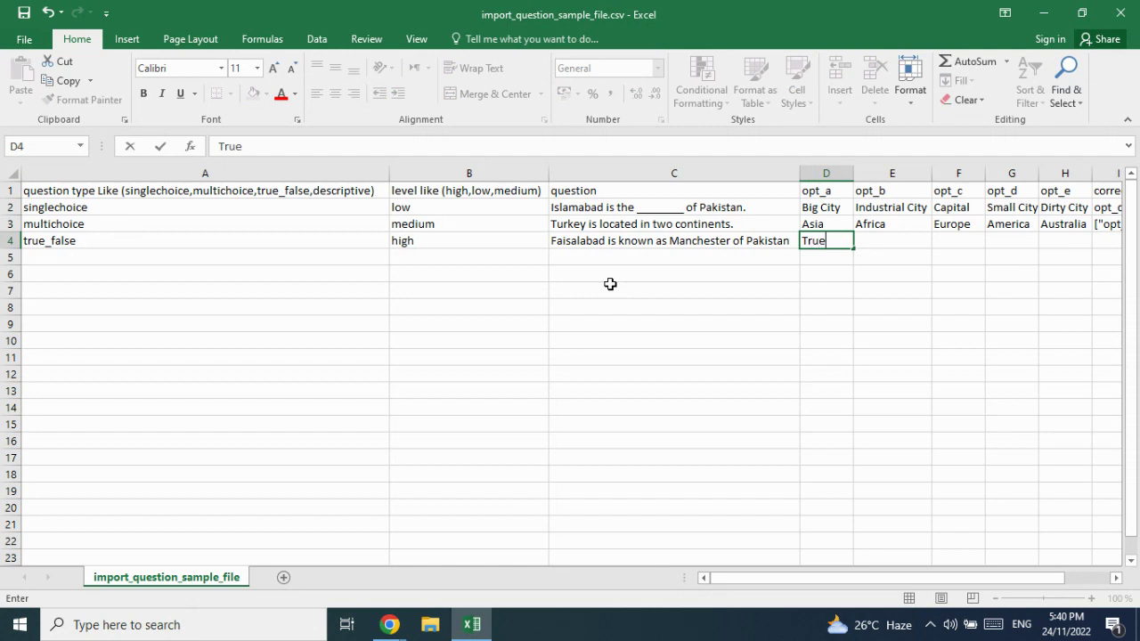
key(Tab)
text(Fa)
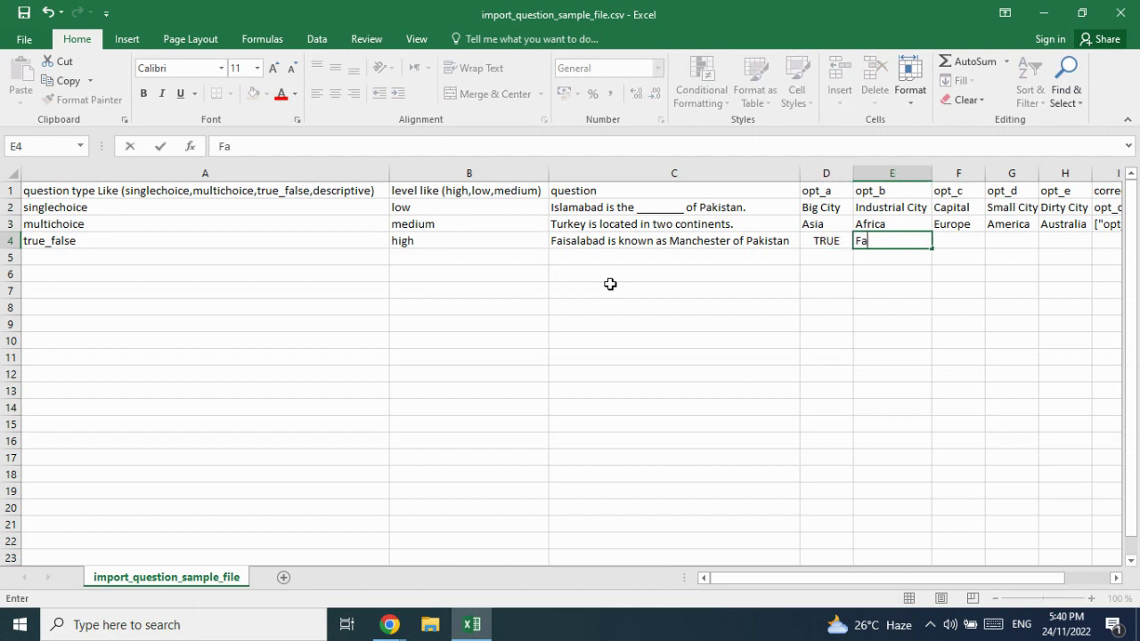
text(lse)
click(789, 357)
Enter true as the correct answer of the true_false question in cell I4.
drag(763, 579, 796, 587)
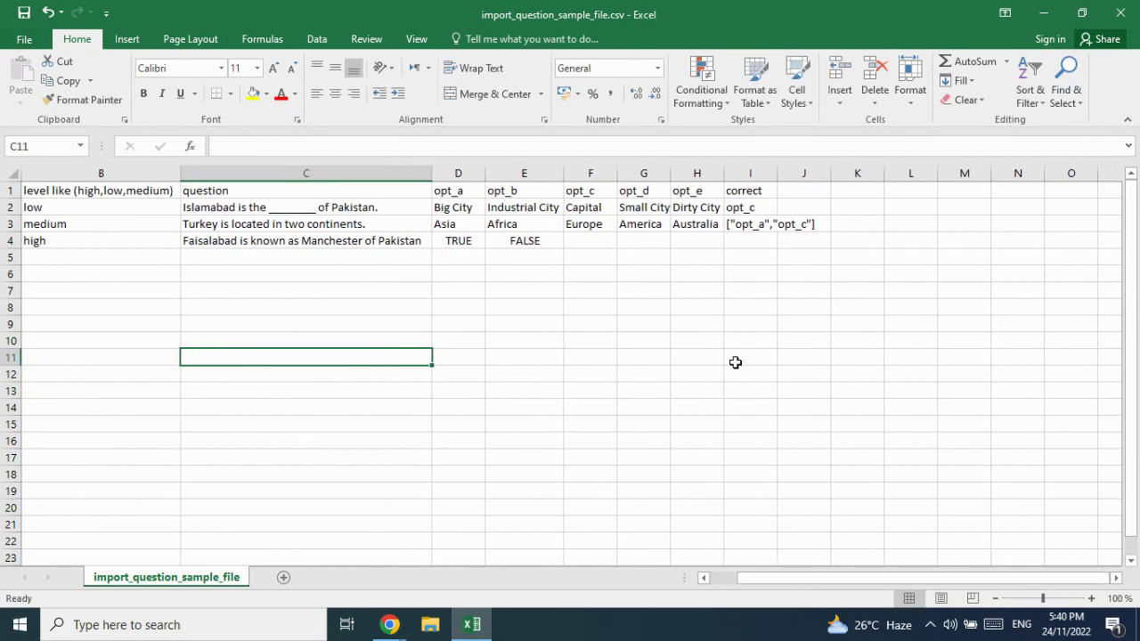
click(743, 244)
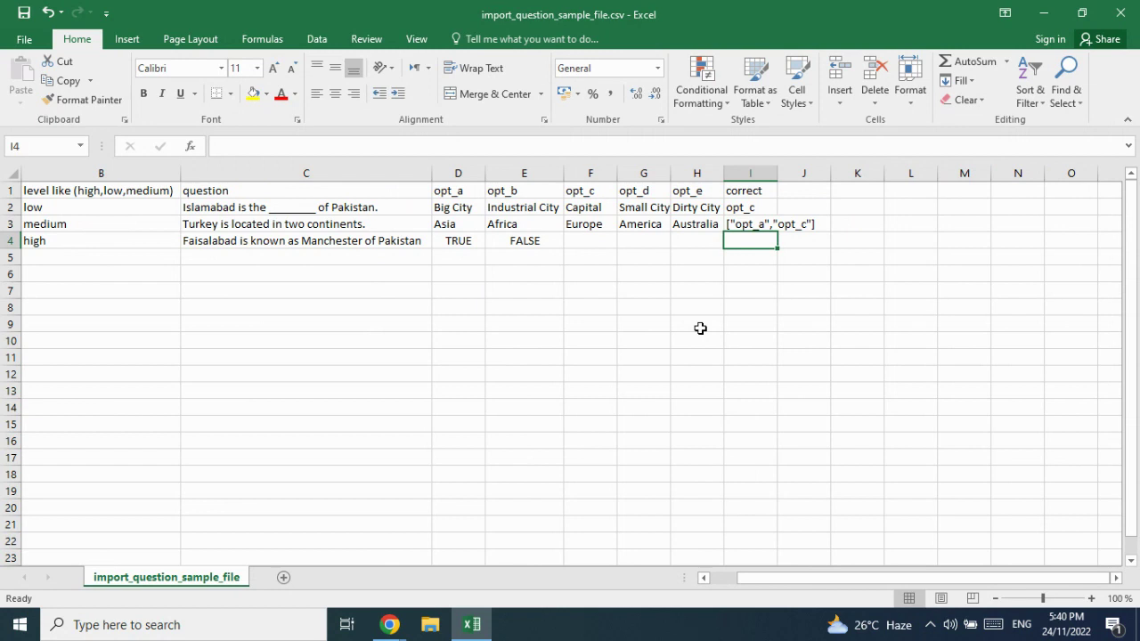
text(true)
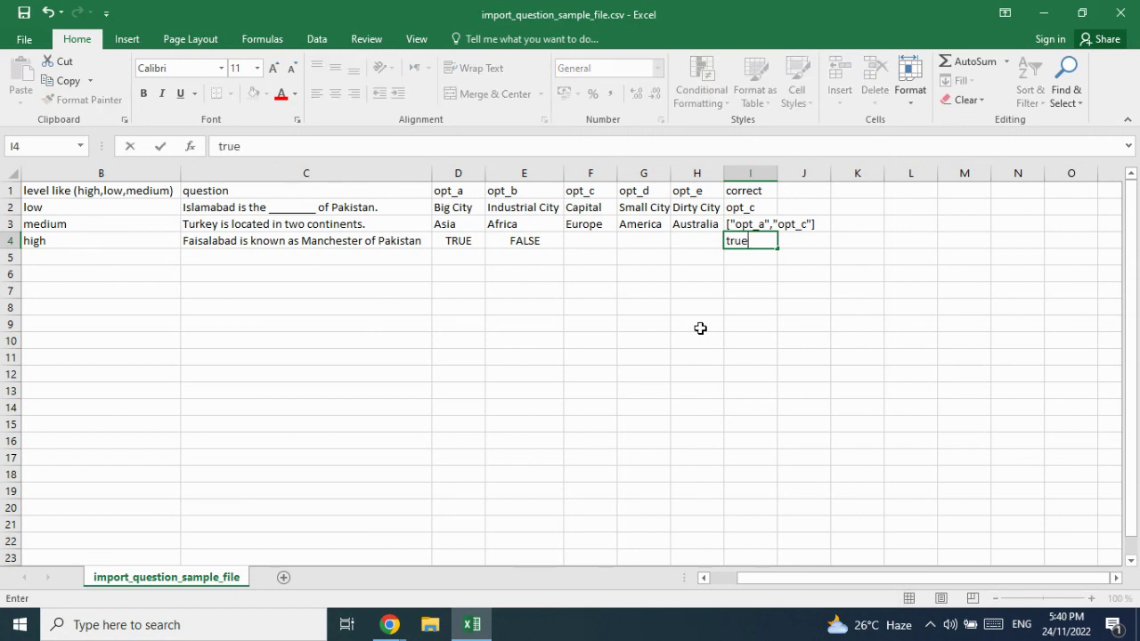
key(BackSpace)
key(BackSpace)
key(BackSpace)
key(BackSpace)
text(false)
key(BackSpace)
key(BackSpace)
key(BackSpace)
key(BackSpace)
key(BackSpace)
text(true)
key(Return)
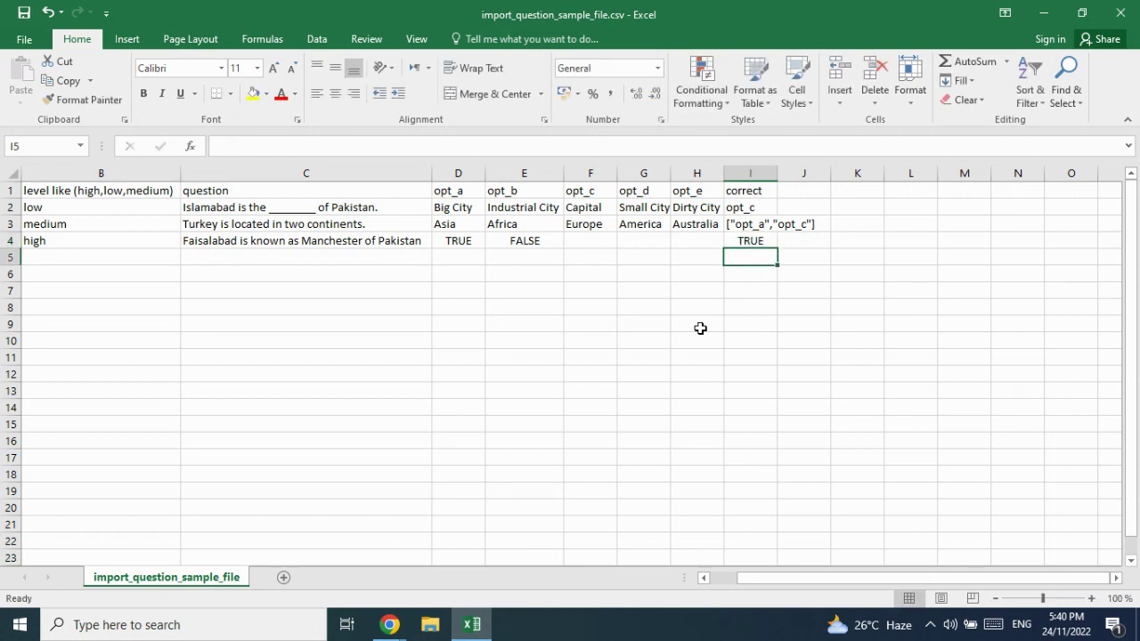
Copy the formatting of header cell I1 onto cell I4 with Format Painter and clear I4's value.
click(756, 243)
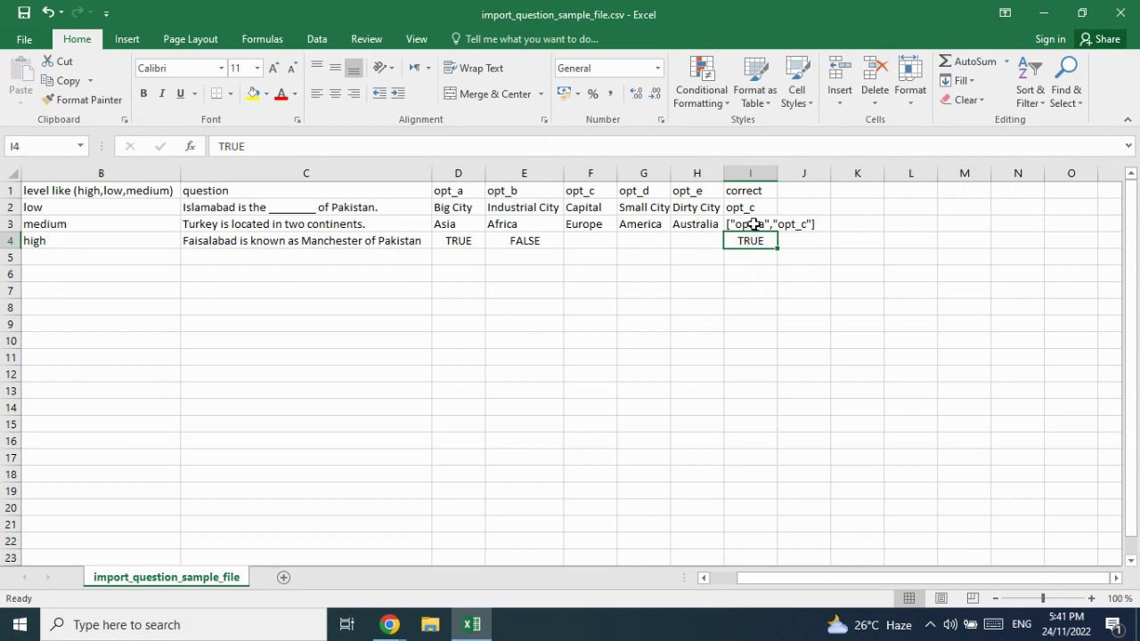
click(763, 191)
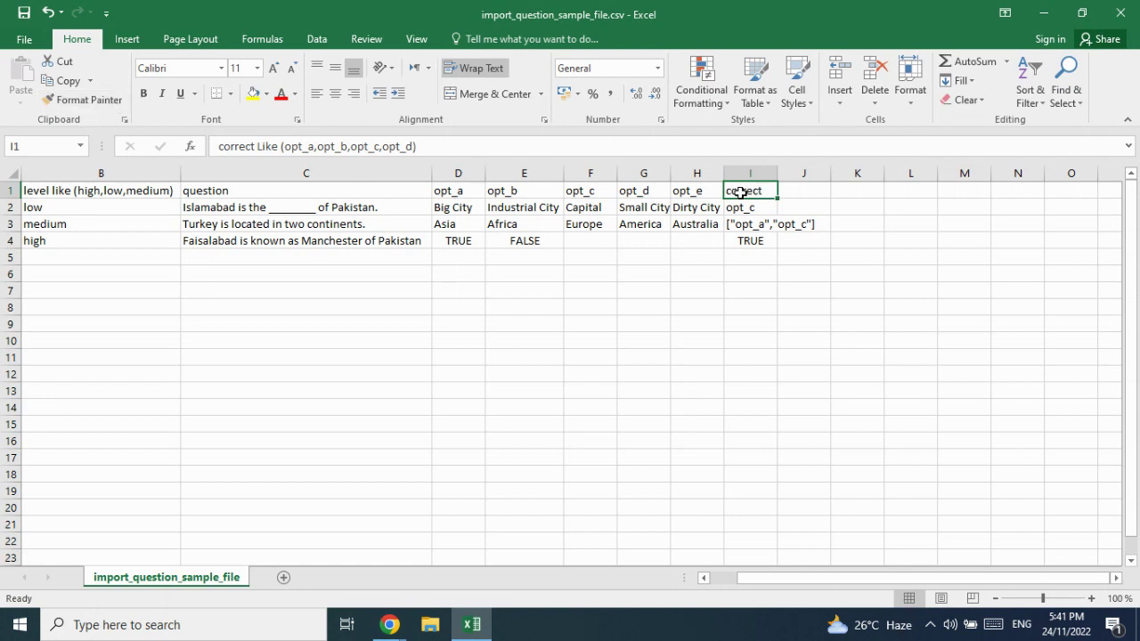
click(76, 101)
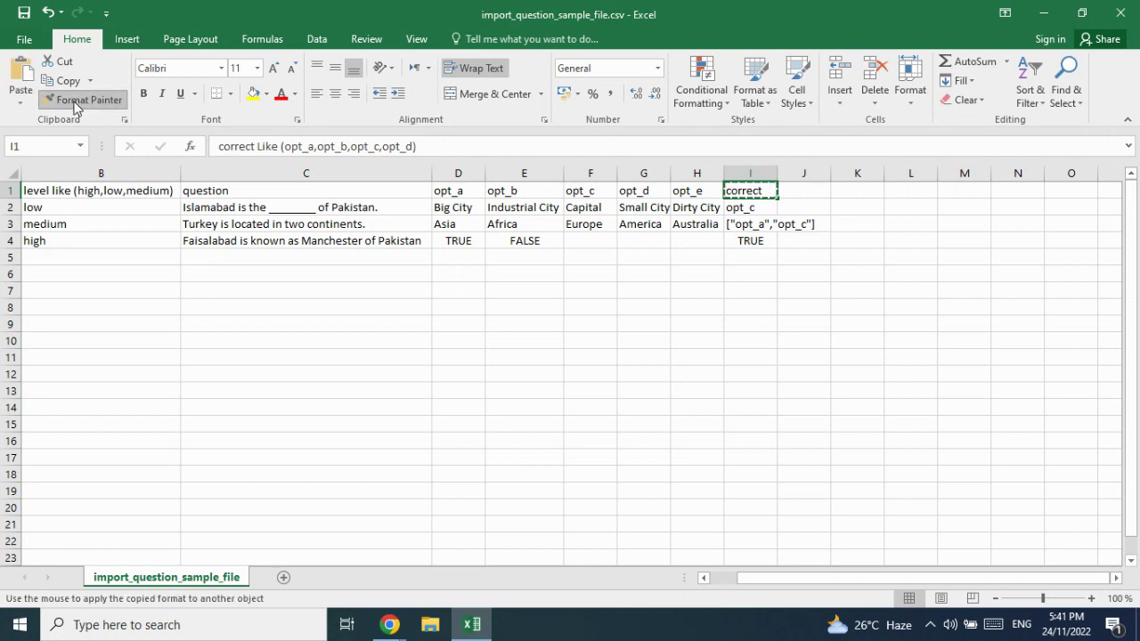
click(753, 242)
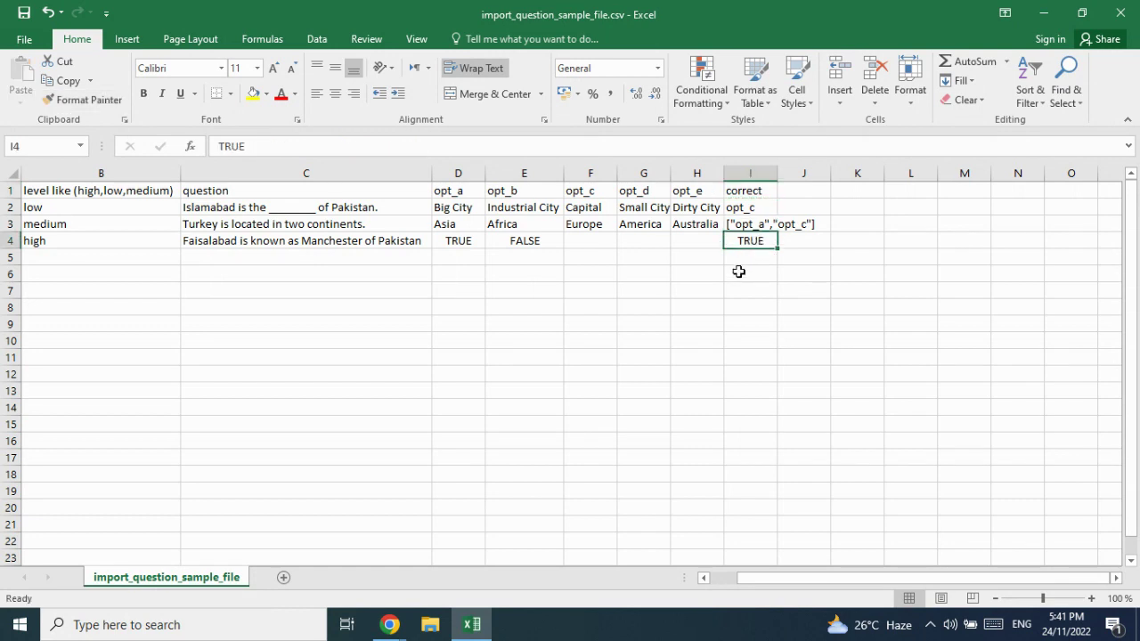
key(Delete)
Apply header cell I1's formatting to the empty cell I4 again and enter true in it.
click(751, 192)
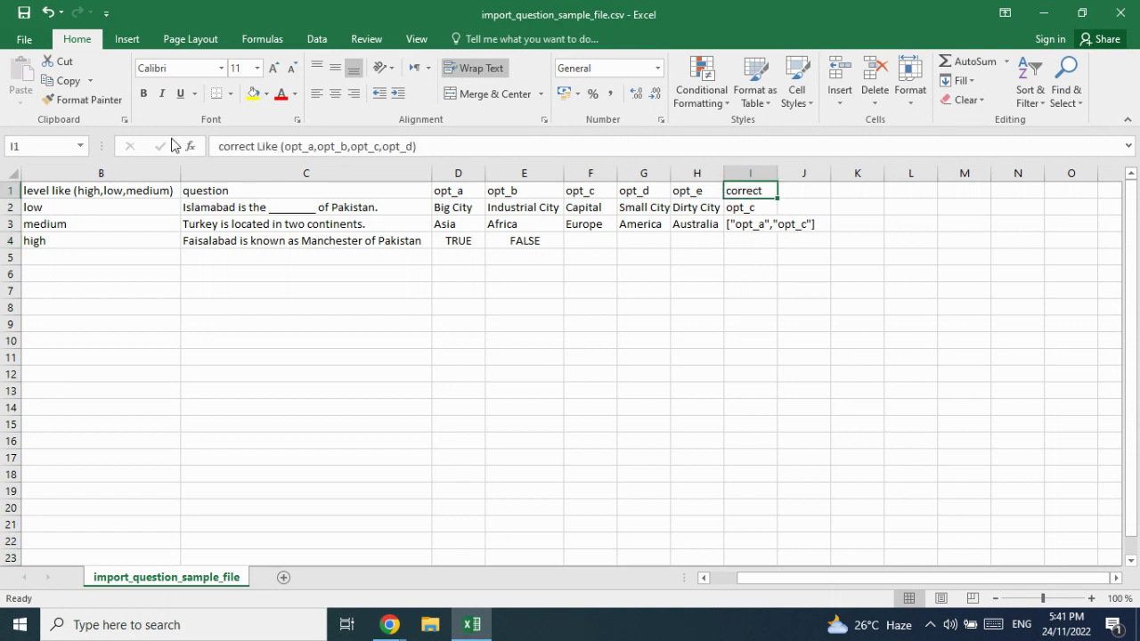
click(94, 108)
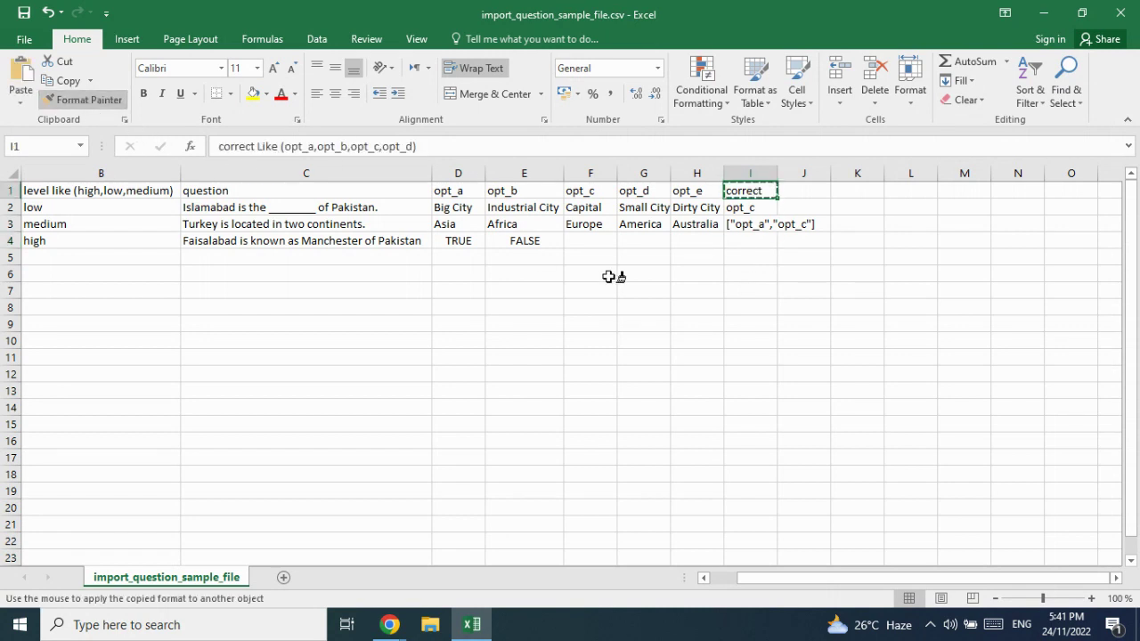
click(748, 240)
text(true)
key(Return)
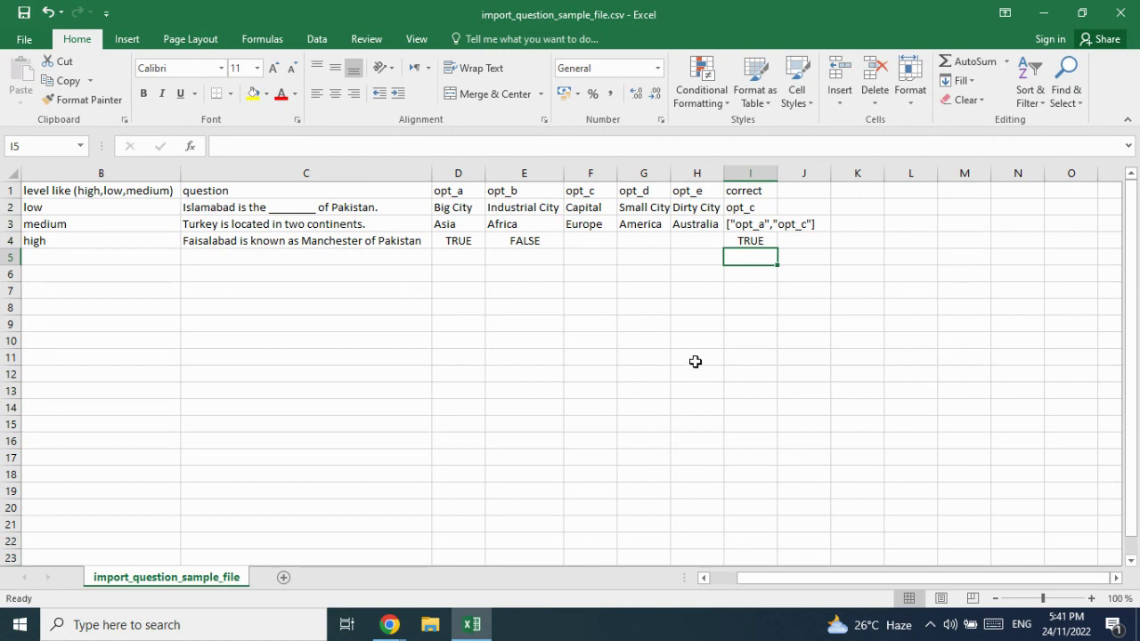
Clear cell I4, enter true in it again and save the file, keeping the CSV format.
key(Up)
key(Delete)
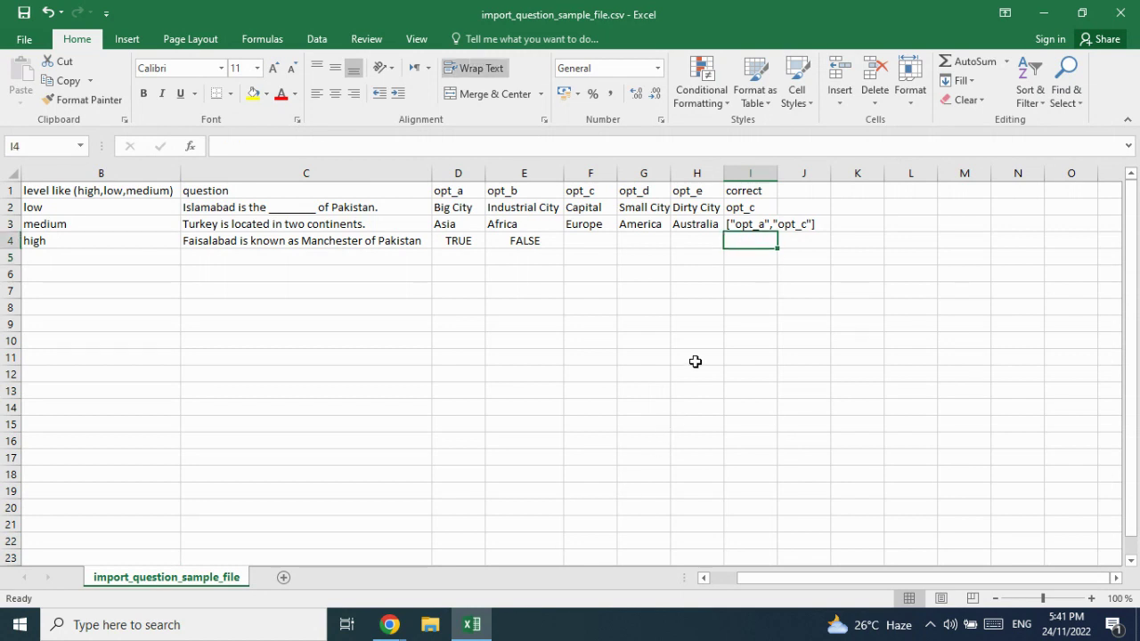
text(true)
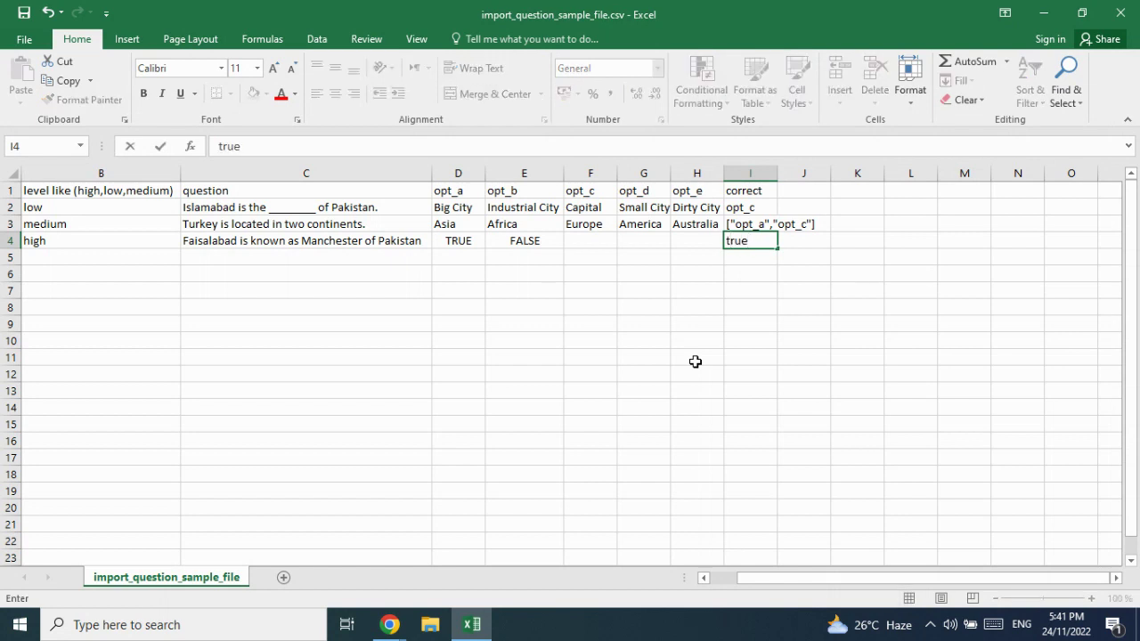
key(ctrl+s)
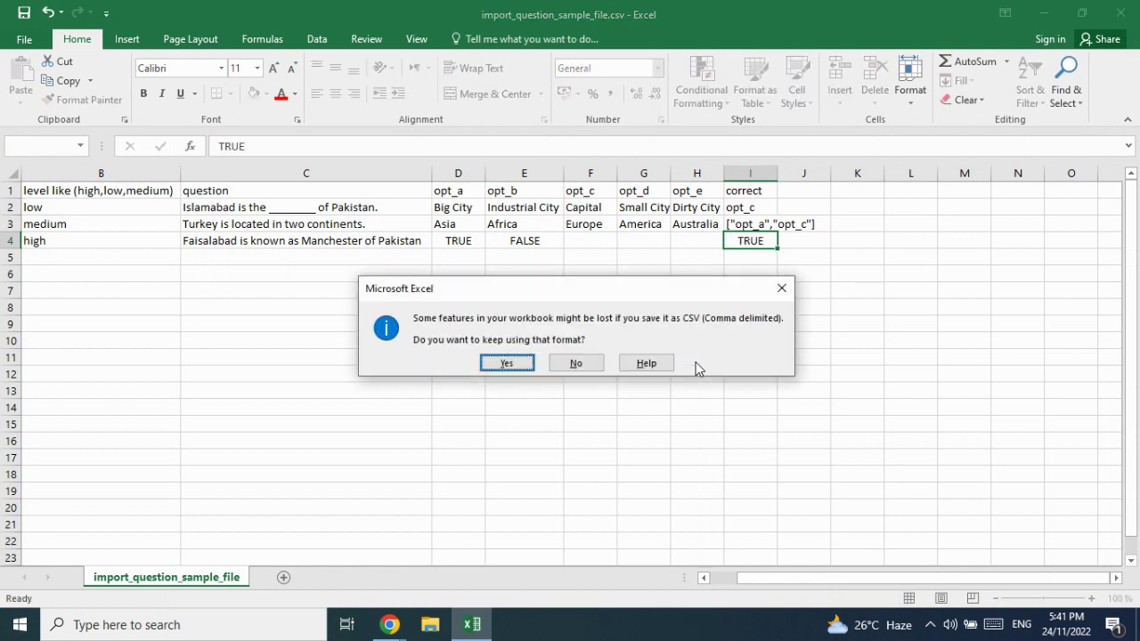
click(505, 363)
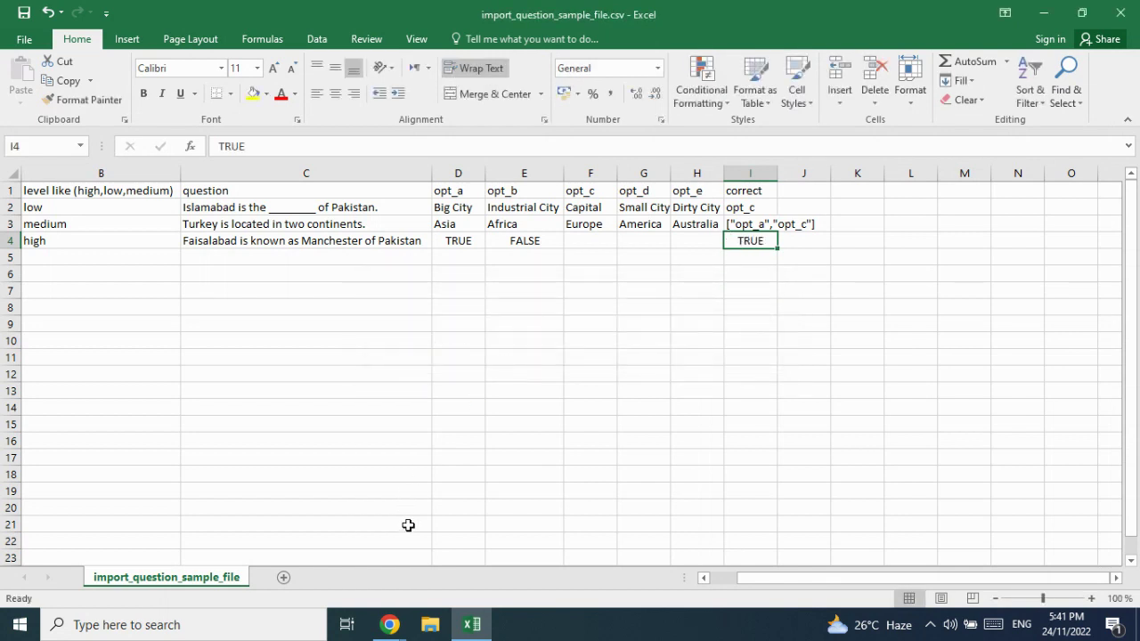
mouse_move(390, 624)
click(259, 556)
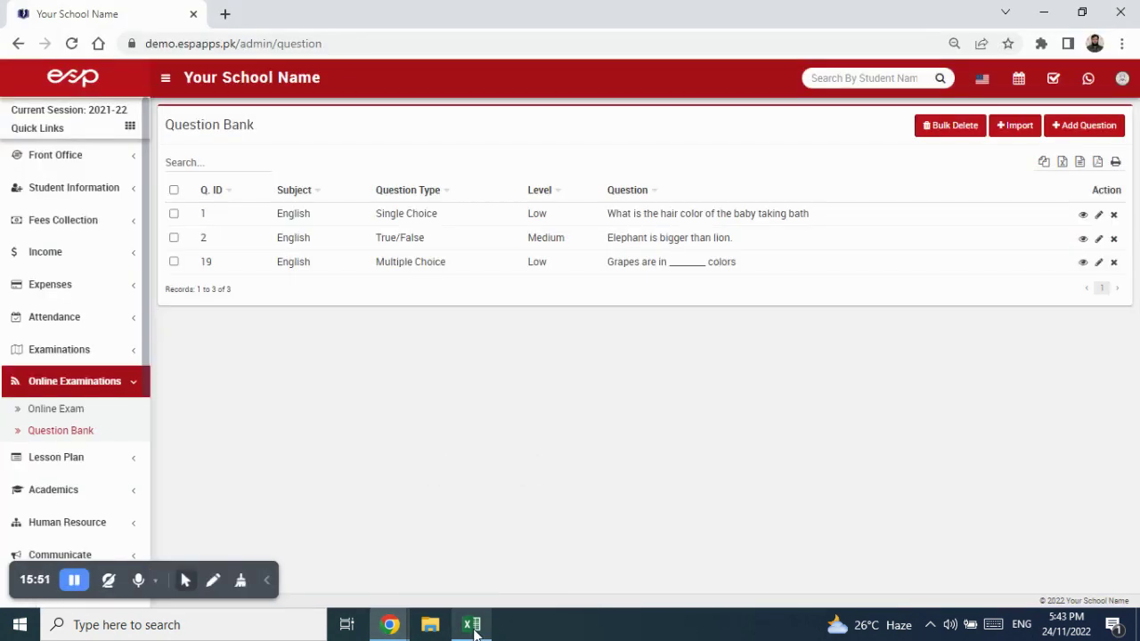
click(472, 624)
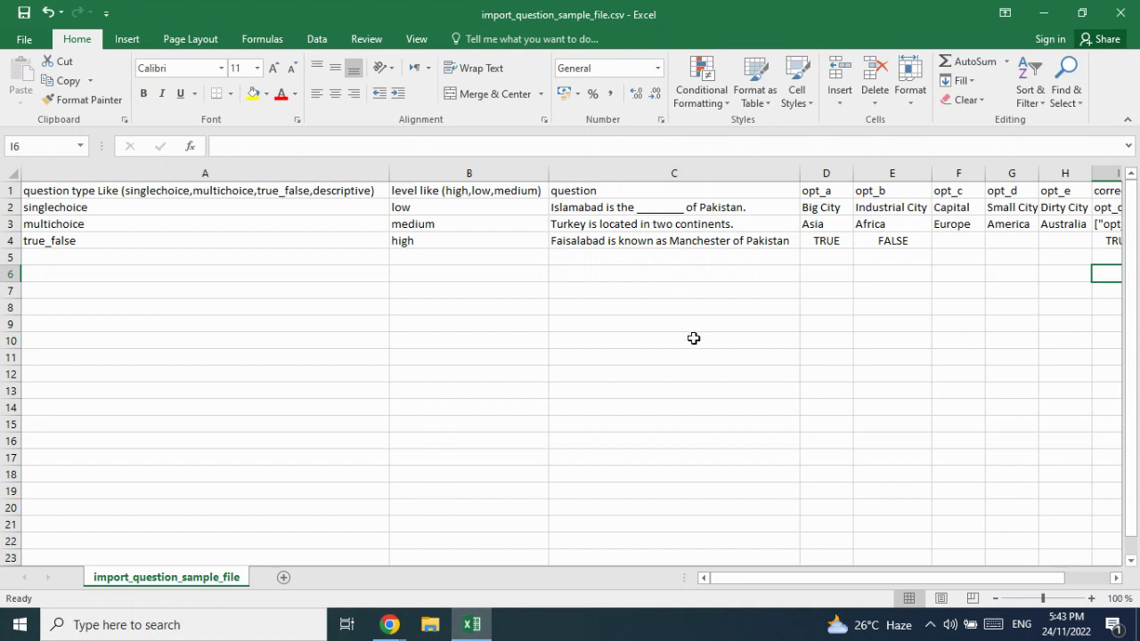
Enter descriptive as the question type in cell A5 and low as its level in B5.
click(256, 255)
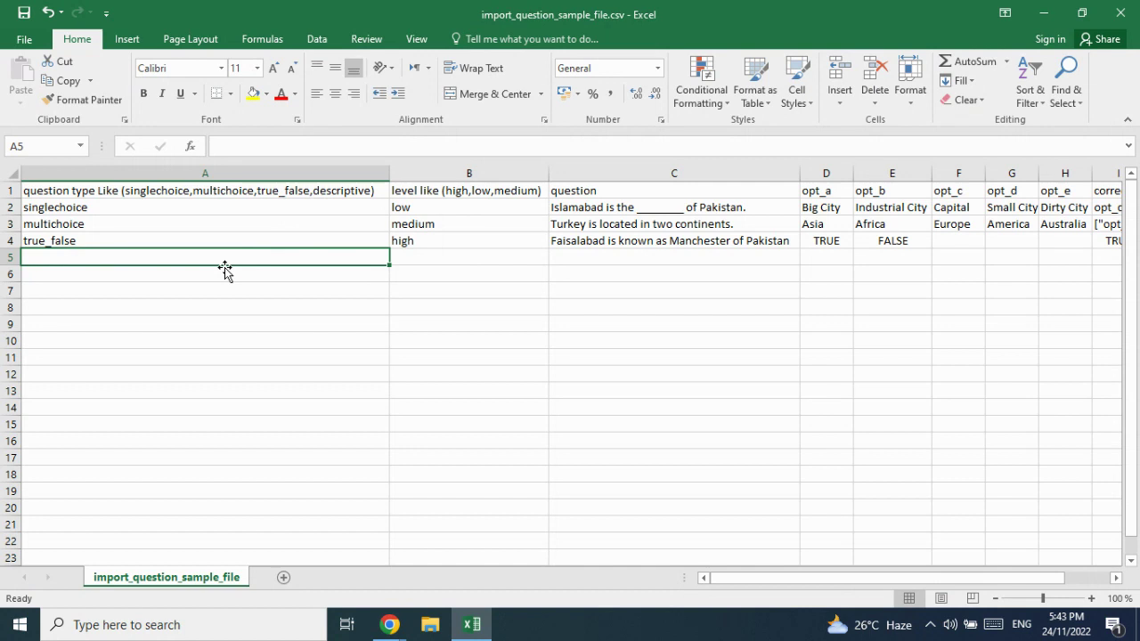
text(descriptive)
key(Tab)
text(low)
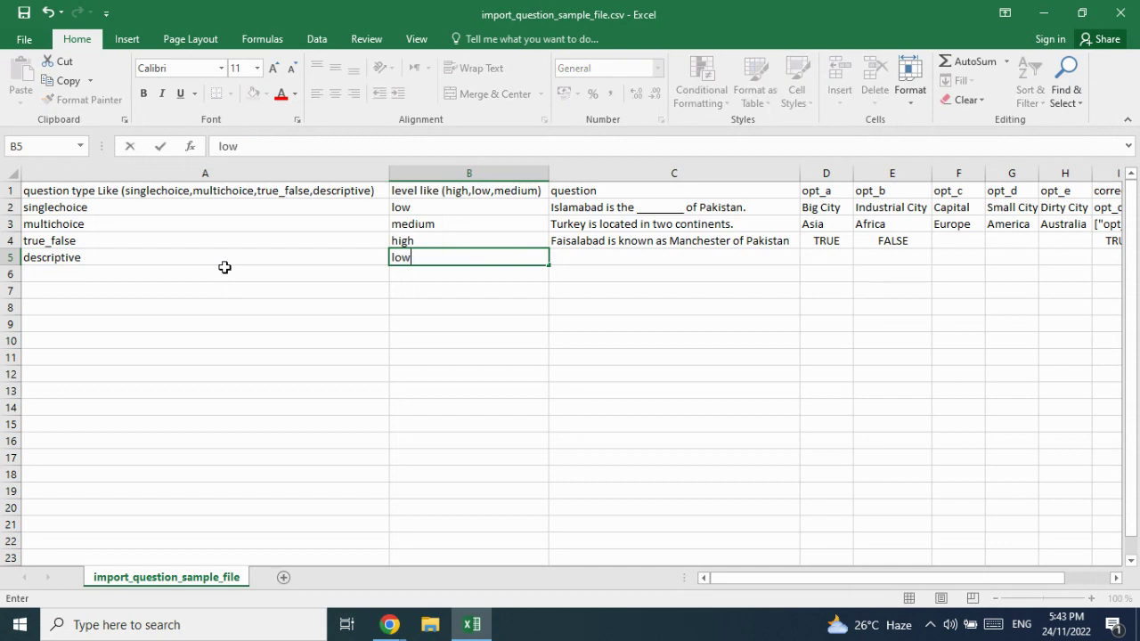
key(Tab)
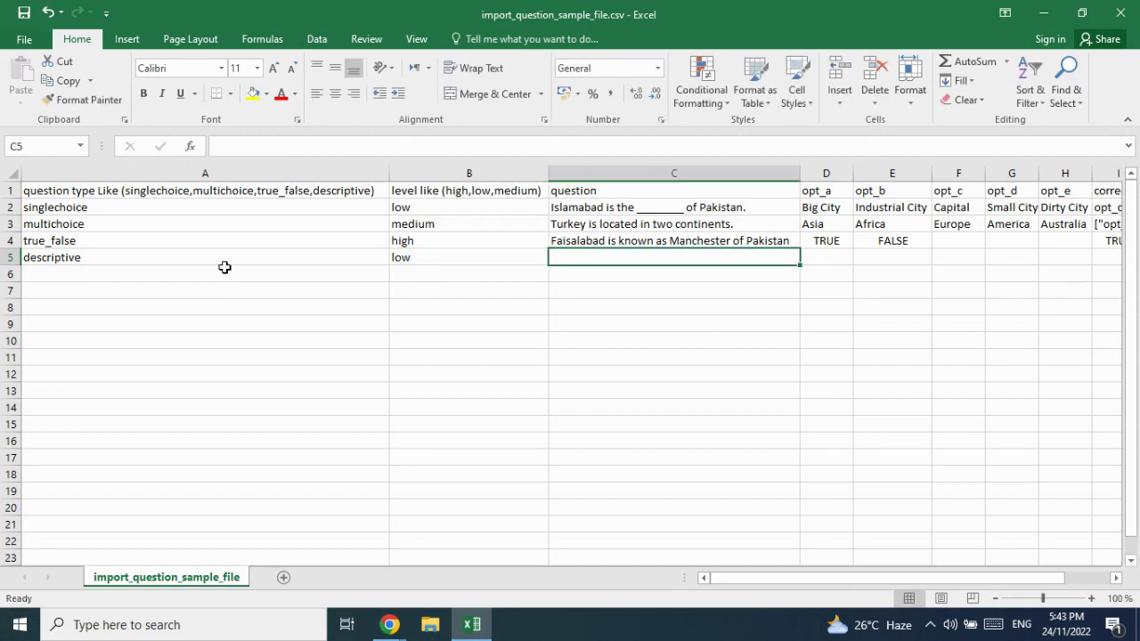
Enter "Write a note on life of Quaid e Azam Muhammad Ali Jinnah." as the question in cell C5.
text(Write)
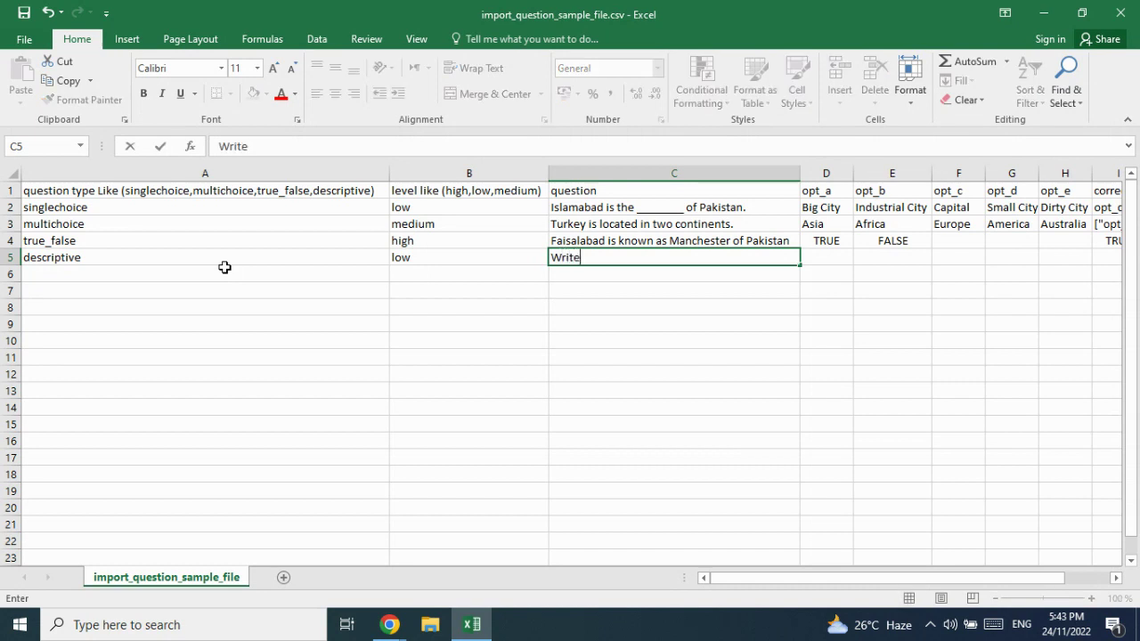
text( a note on I)
text(ife o)
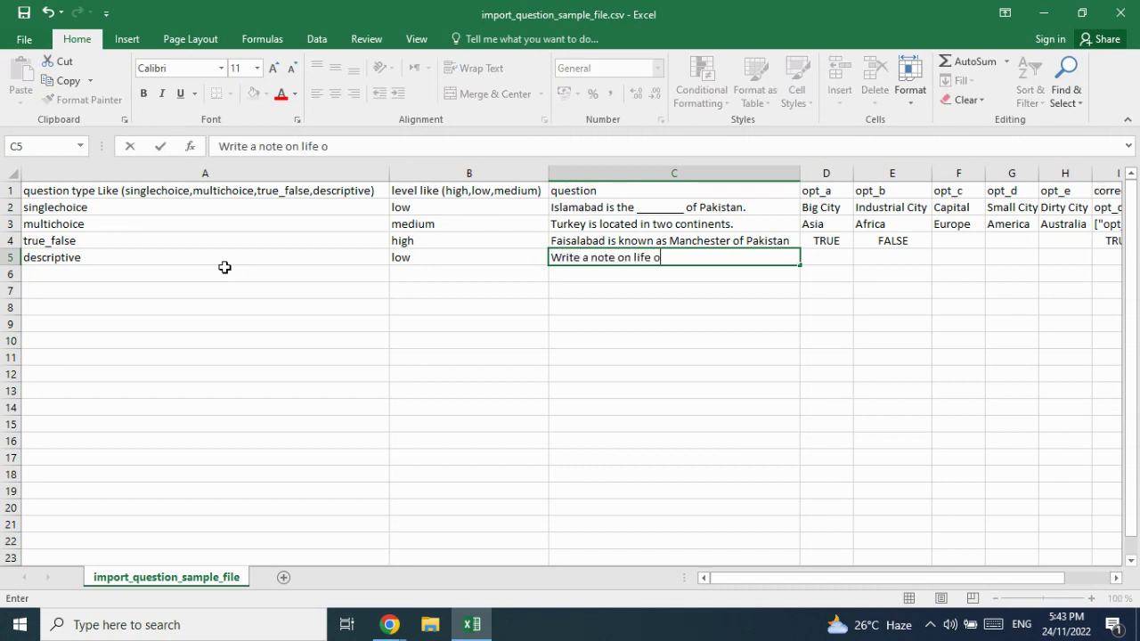
text(f Quaid e Azam Muhammad Ali Jinnah.)
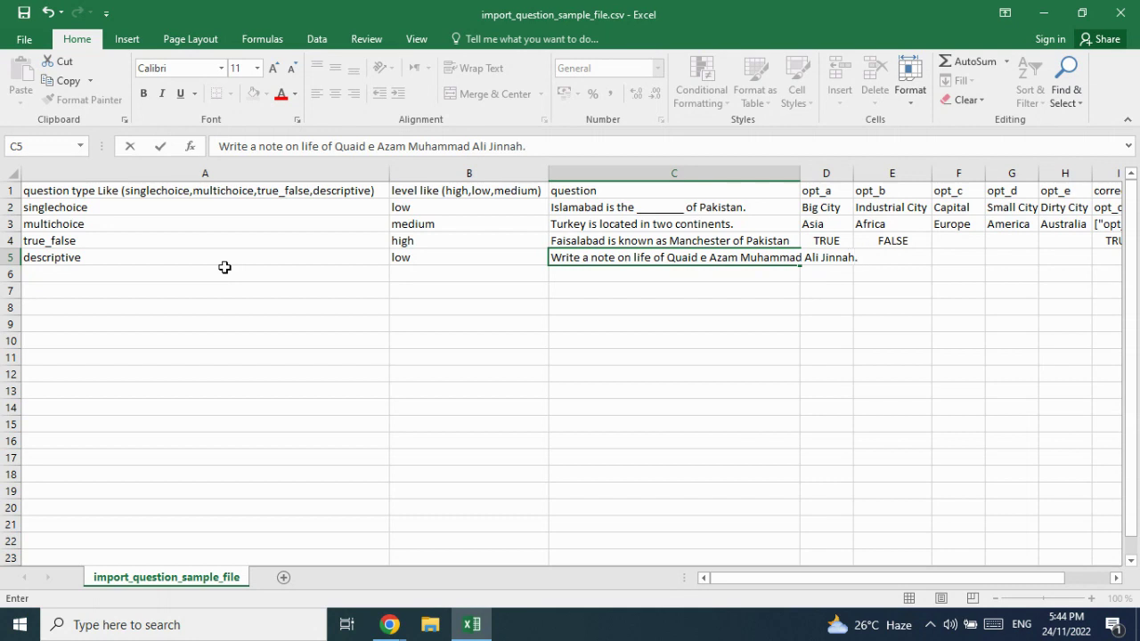
AutoFit column C to the width of its question text and save the file, keeping the CSV format.
click(801, 171)
click(769, 211)
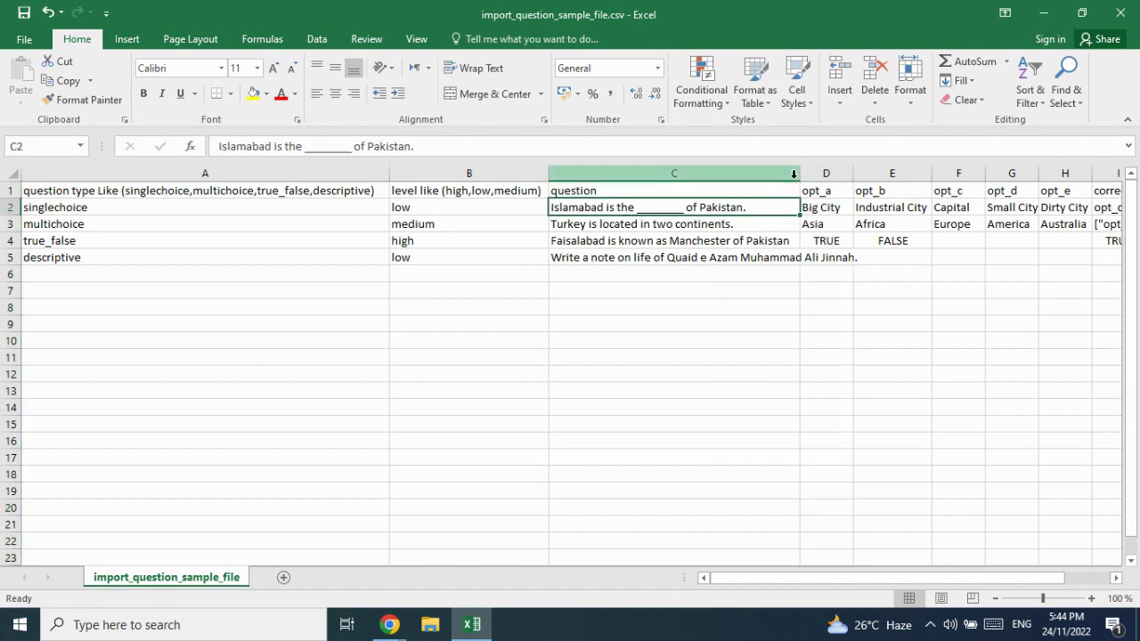
double_click(795, 173)
click(754, 323)
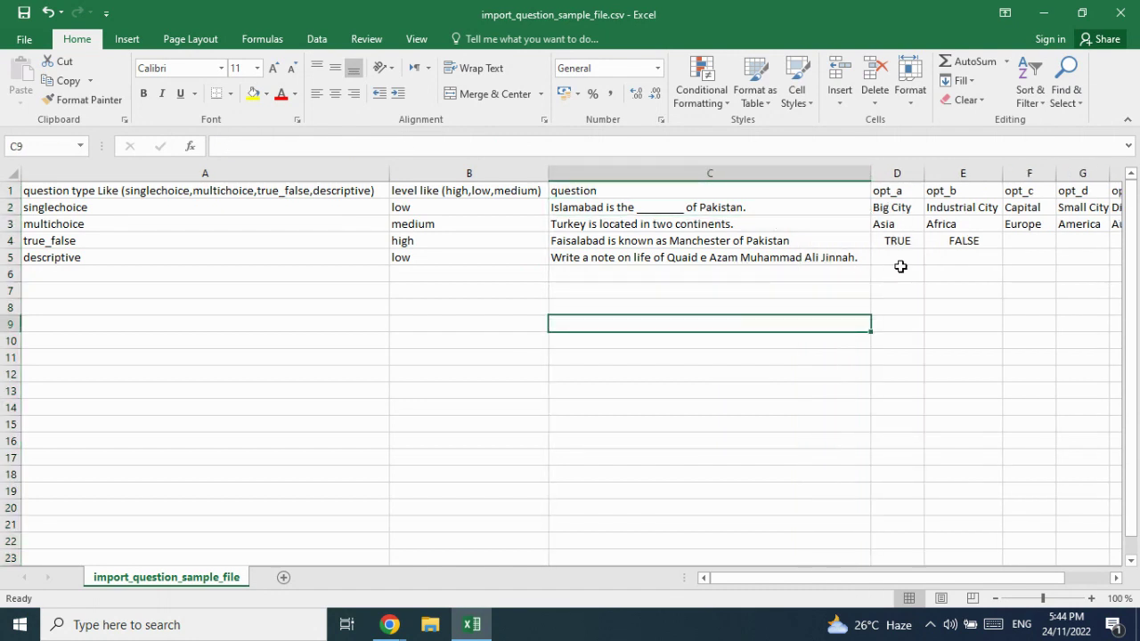
click(24, 15)
click(514, 363)
Review the question types, levels, options and correct answers in rows 2 to 5.
click(85, 207)
click(112, 223)
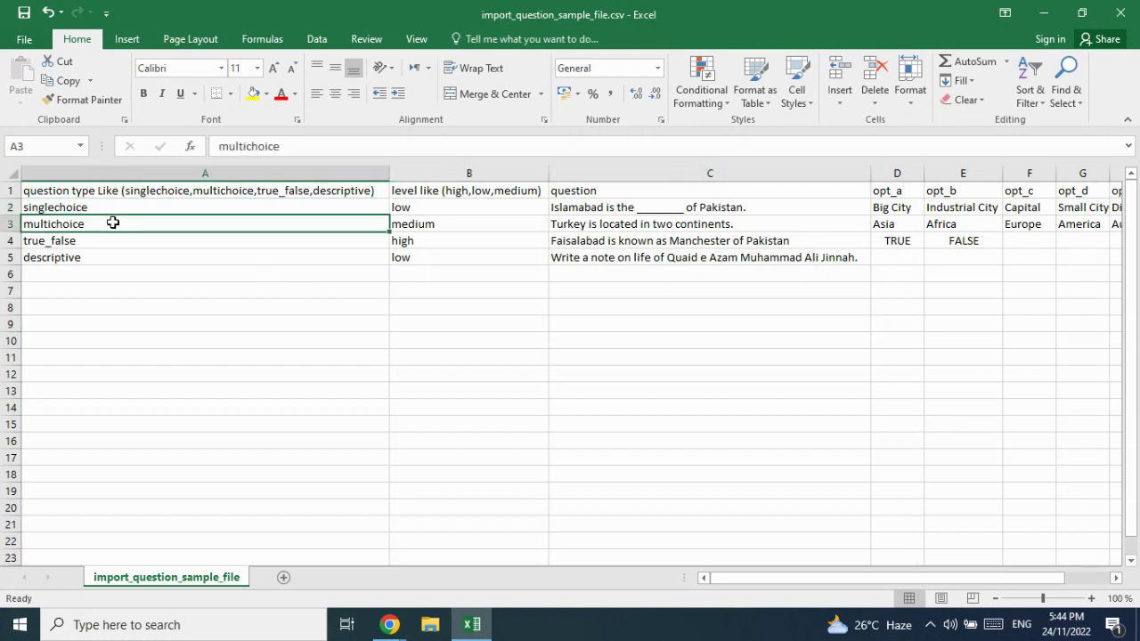
click(116, 244)
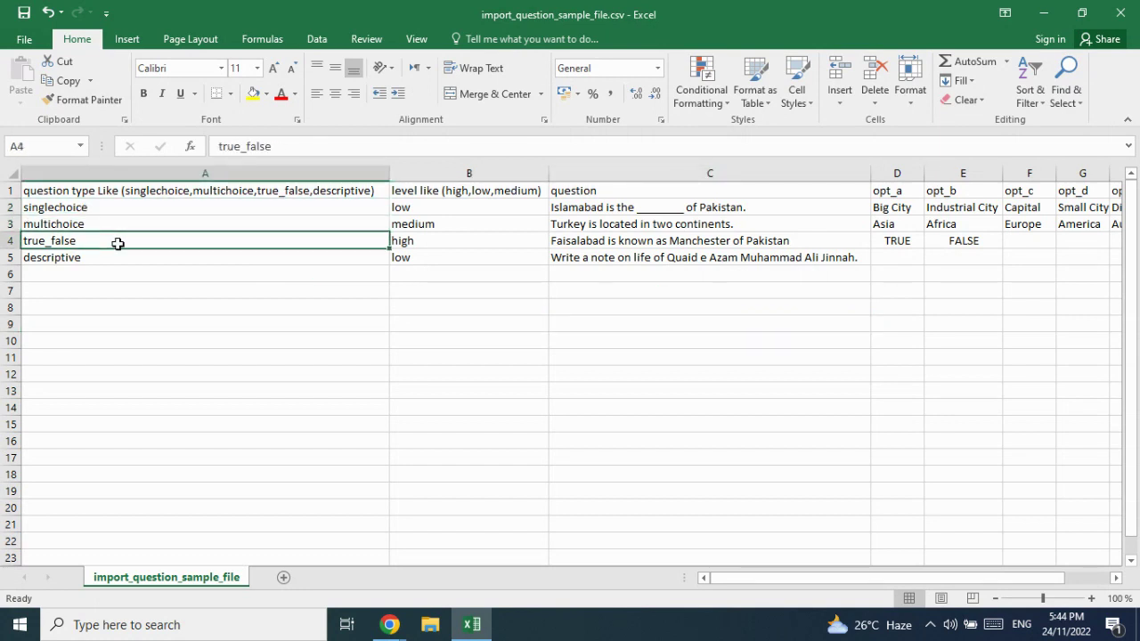
click(119, 258)
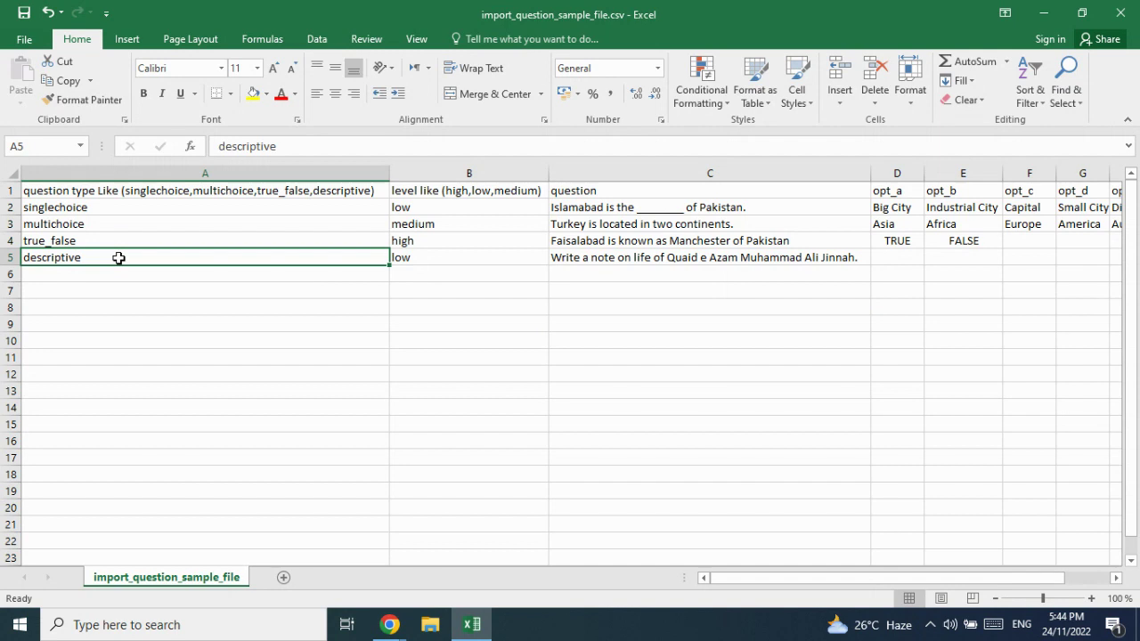
click(451, 209)
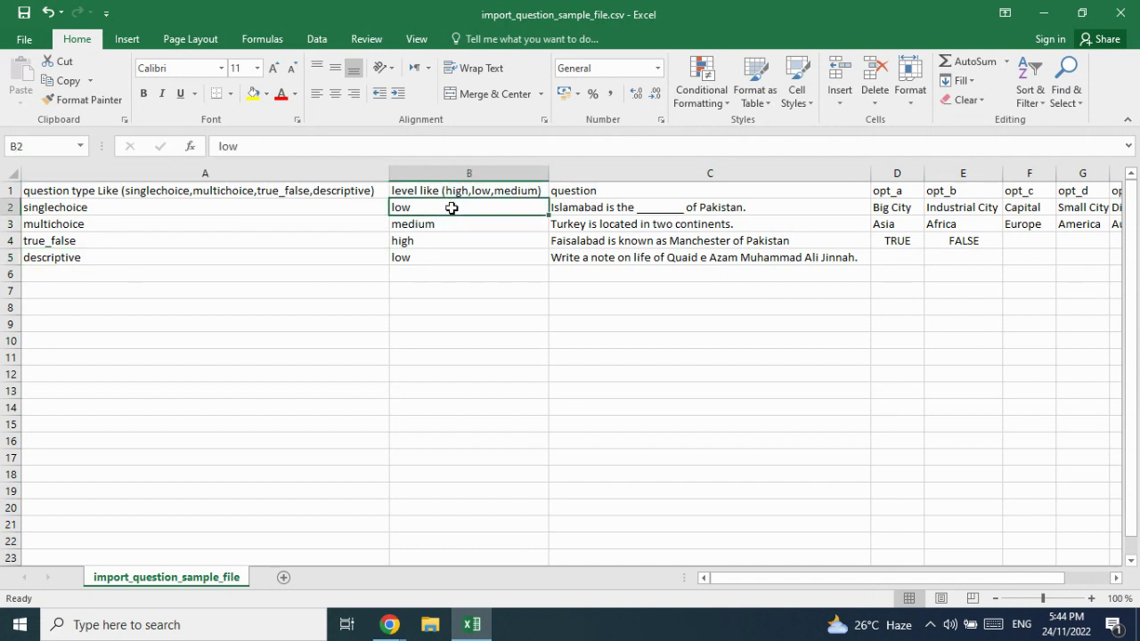
click(449, 226)
click(445, 239)
click(444, 253)
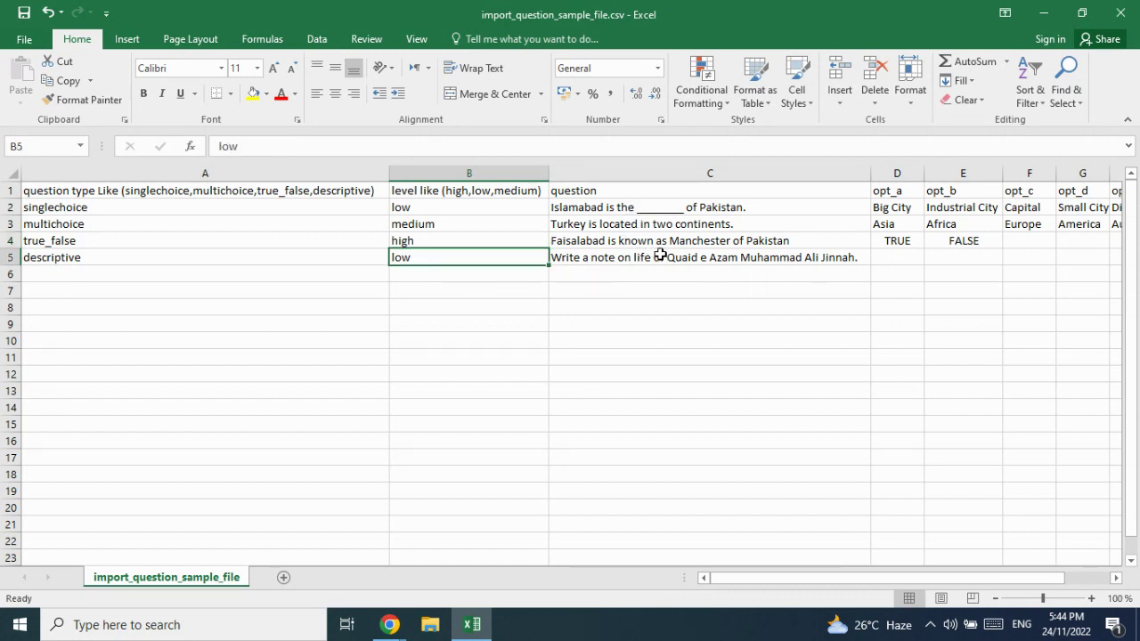
drag(849, 587, 889, 579)
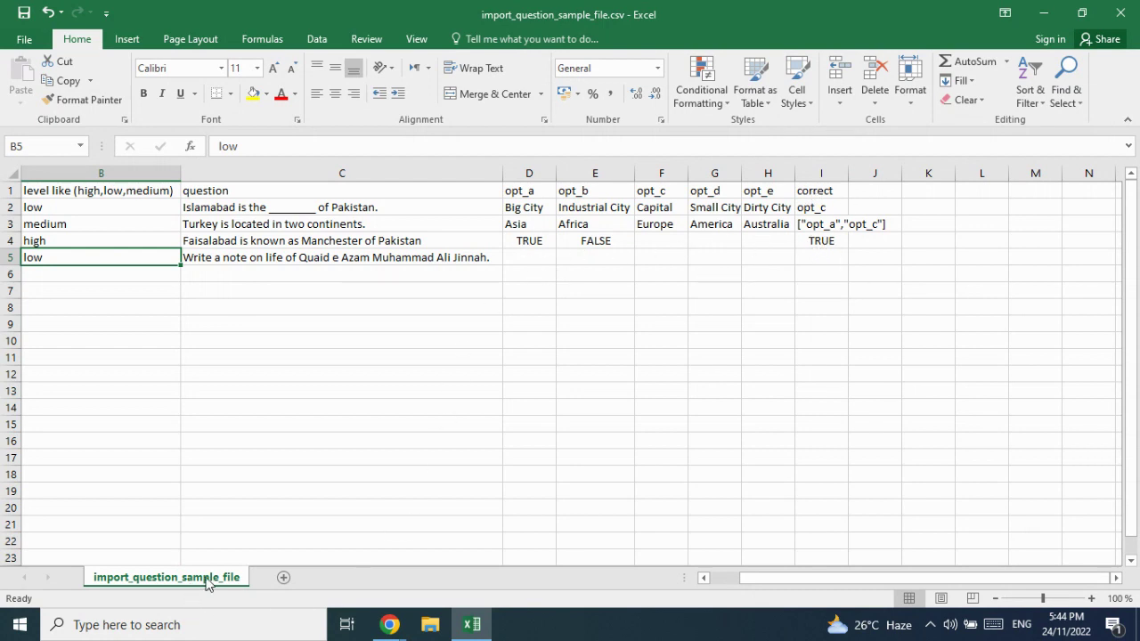
click(709, 578)
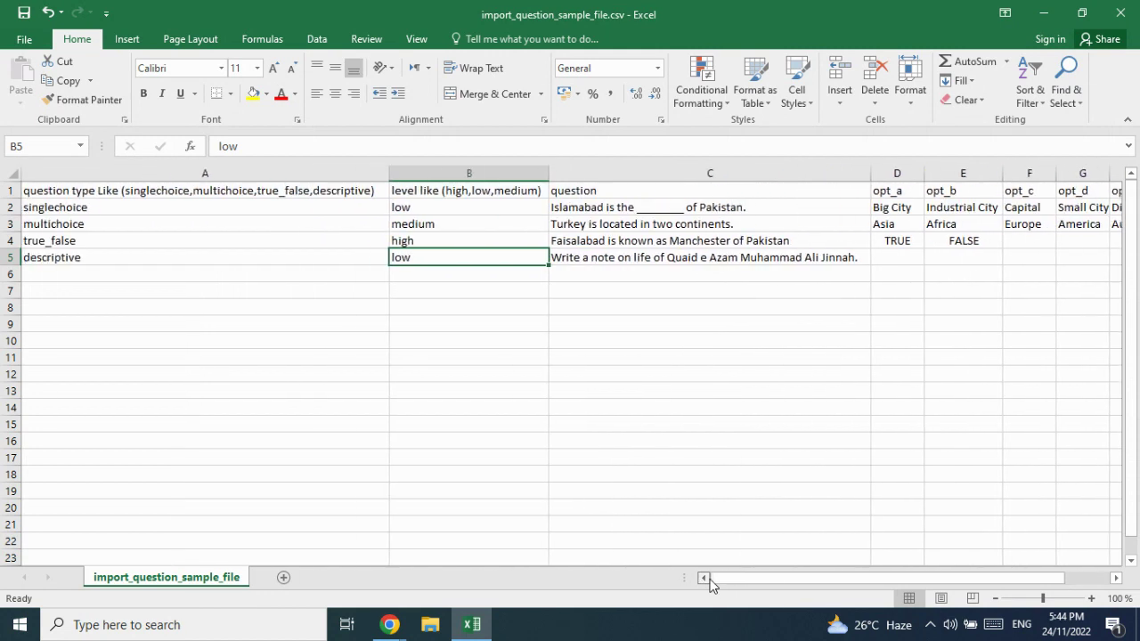
Save import_question_sample_file.csv again, keeping the comma-delimited format.
click(25, 14)
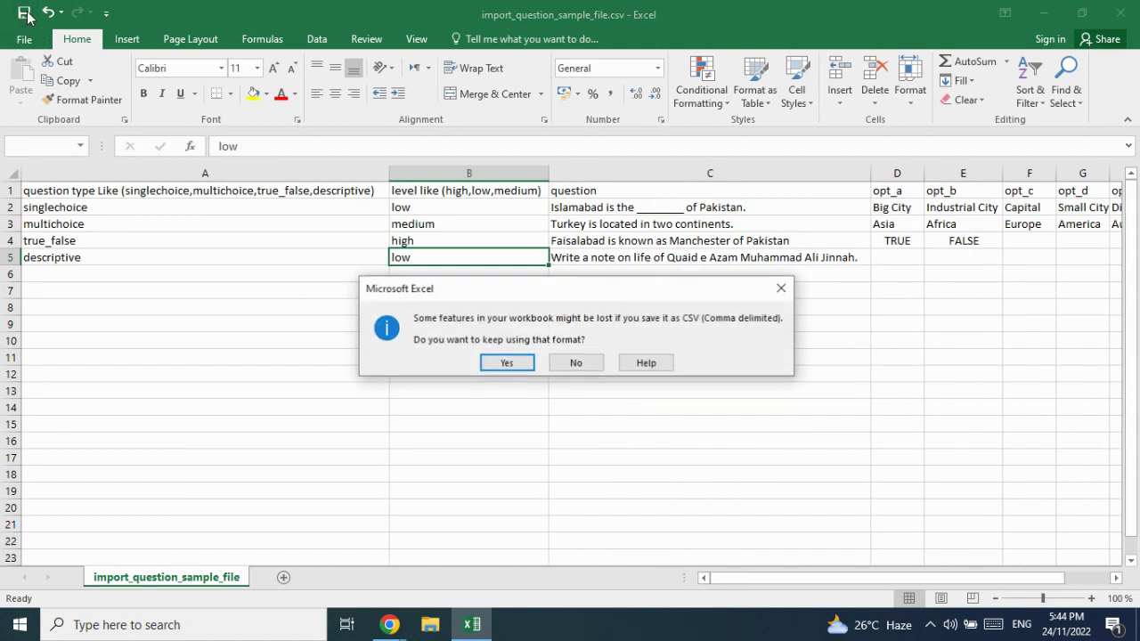
click(484, 366)
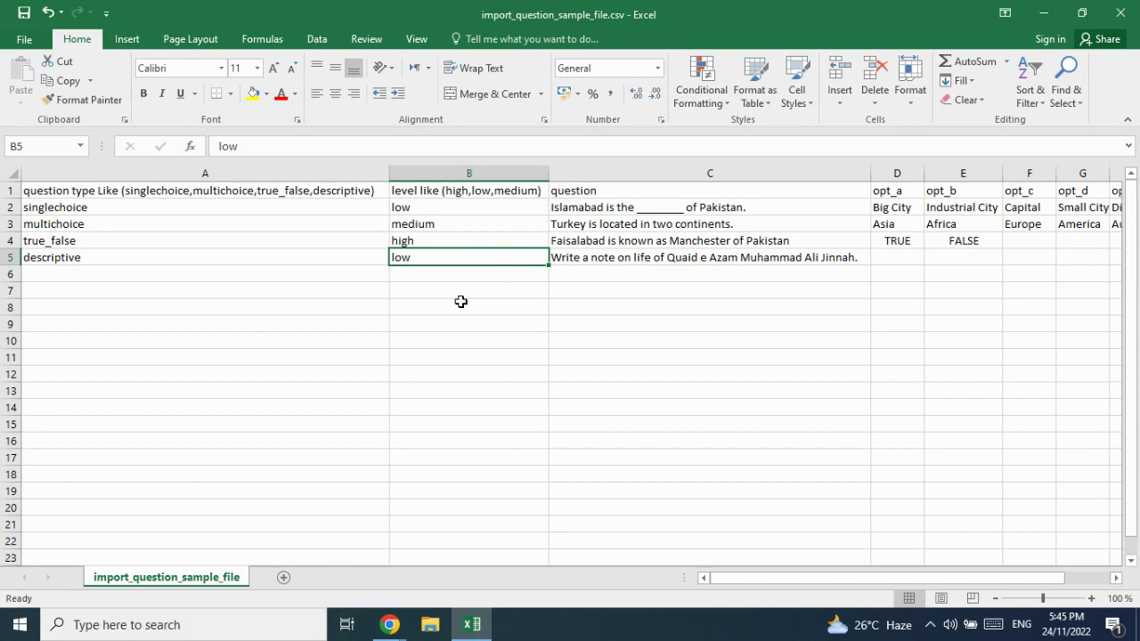
click(24, 13)
click(506, 364)
Switch to the ESP school system in Chrome, reload the Question Bank and open the question import form.
mouse_move(389, 621)
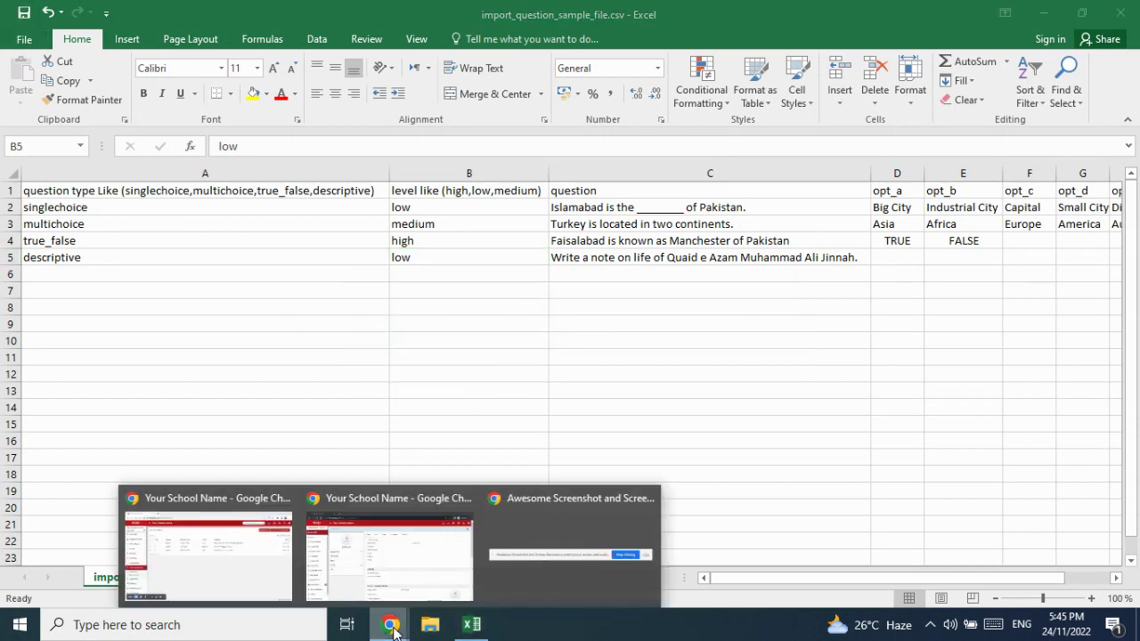
click(244, 561)
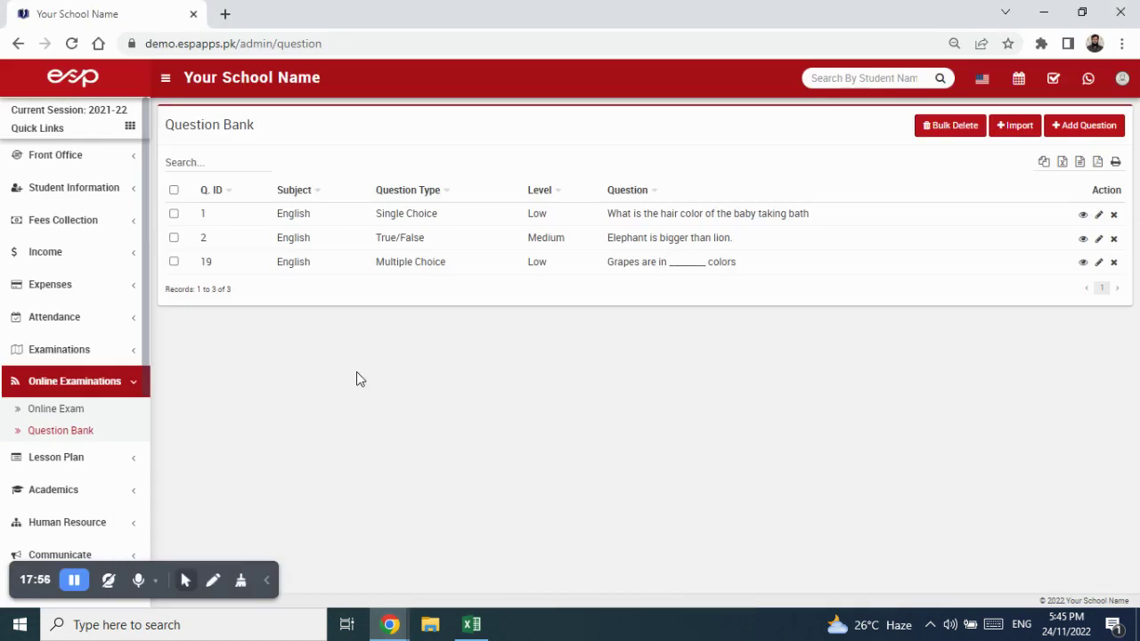
click(87, 435)
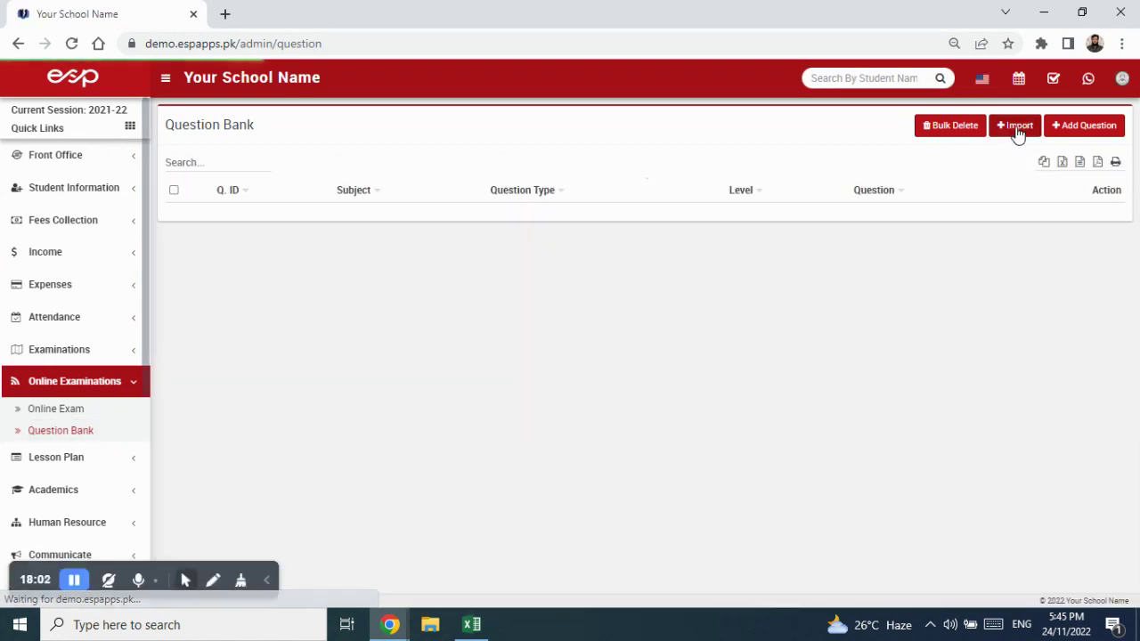
click(1020, 127)
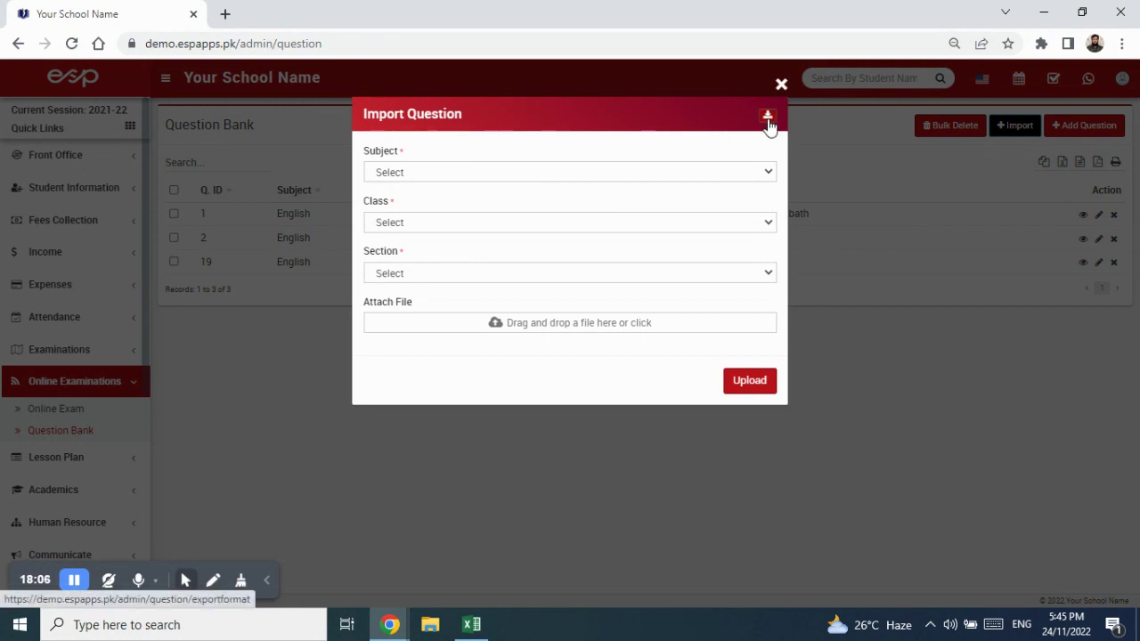
Set the import's subject to English (101), class to 1 and section to Blue.
click(508, 172)
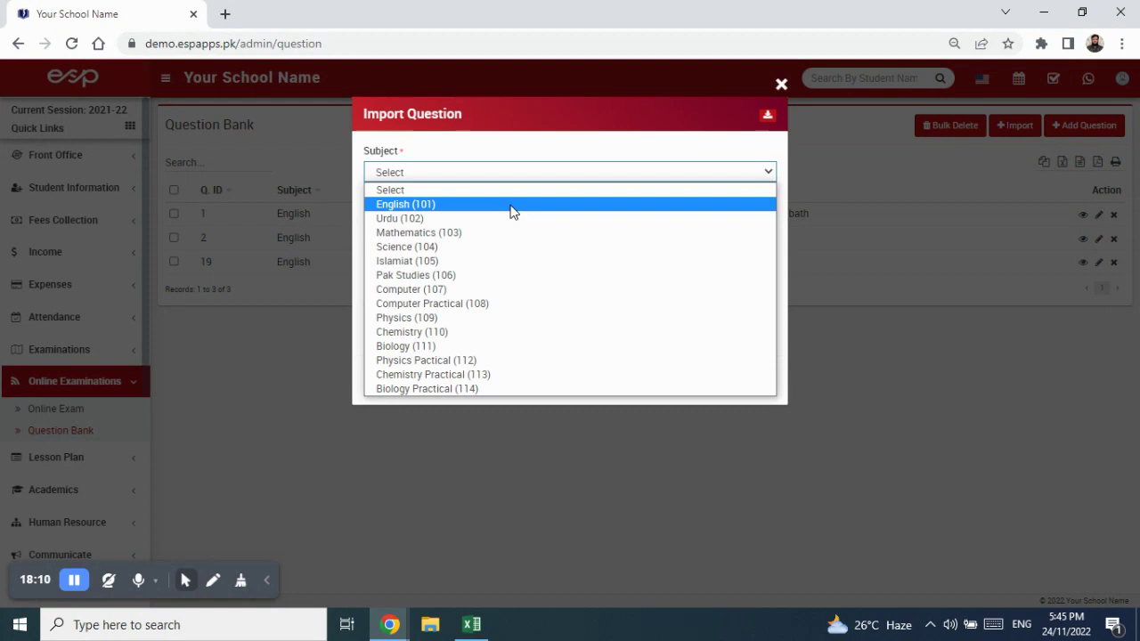
click(510, 206)
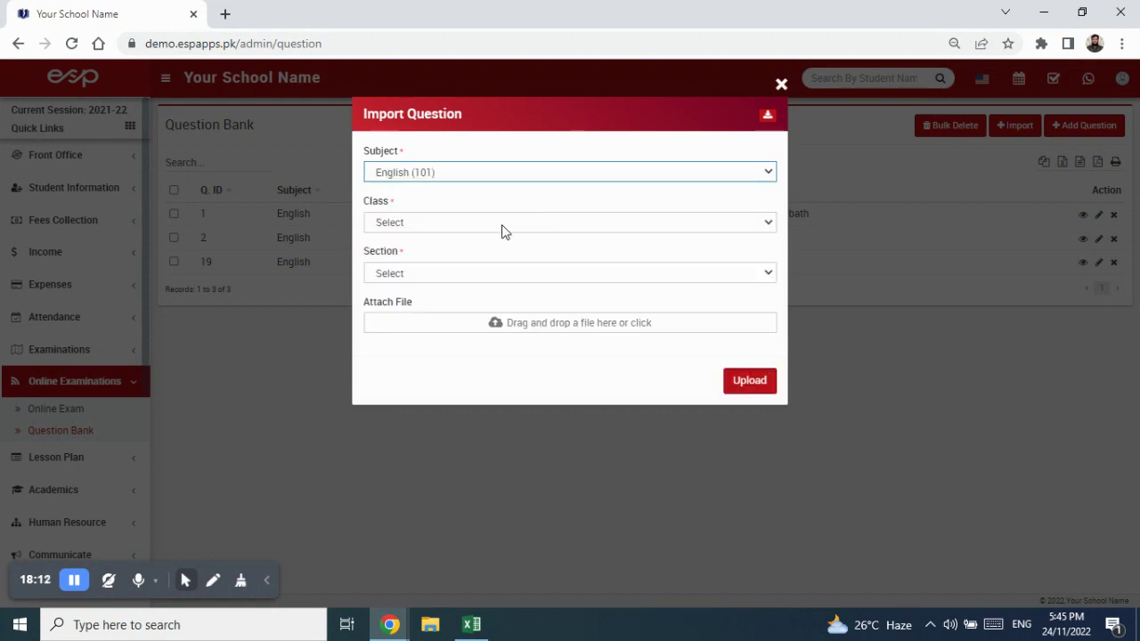
click(503, 224)
click(489, 290)
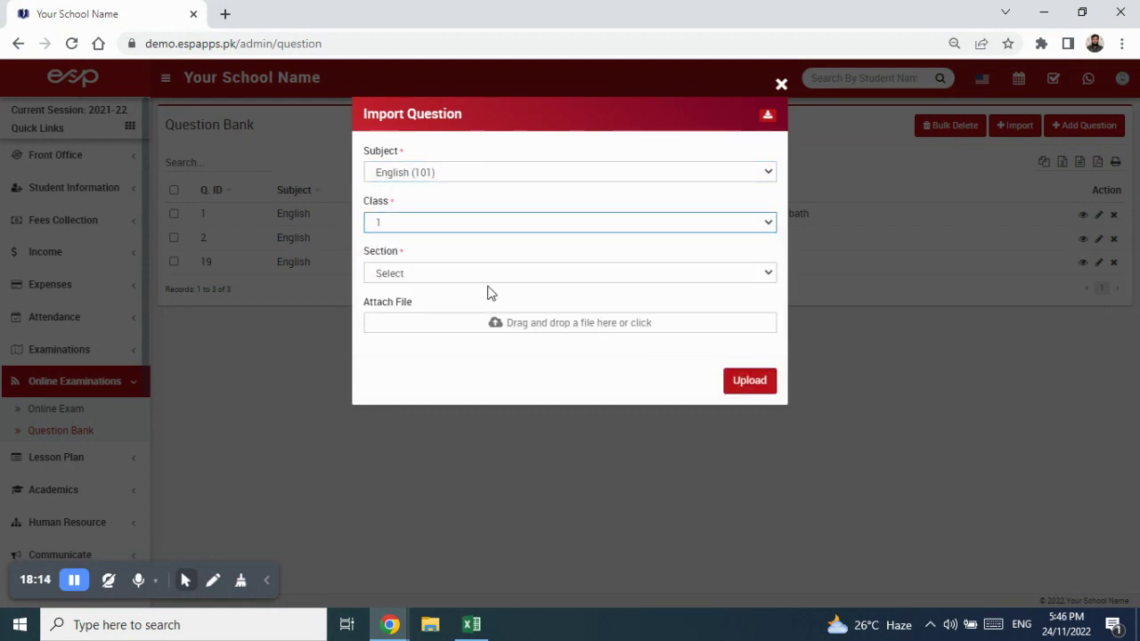
click(489, 273)
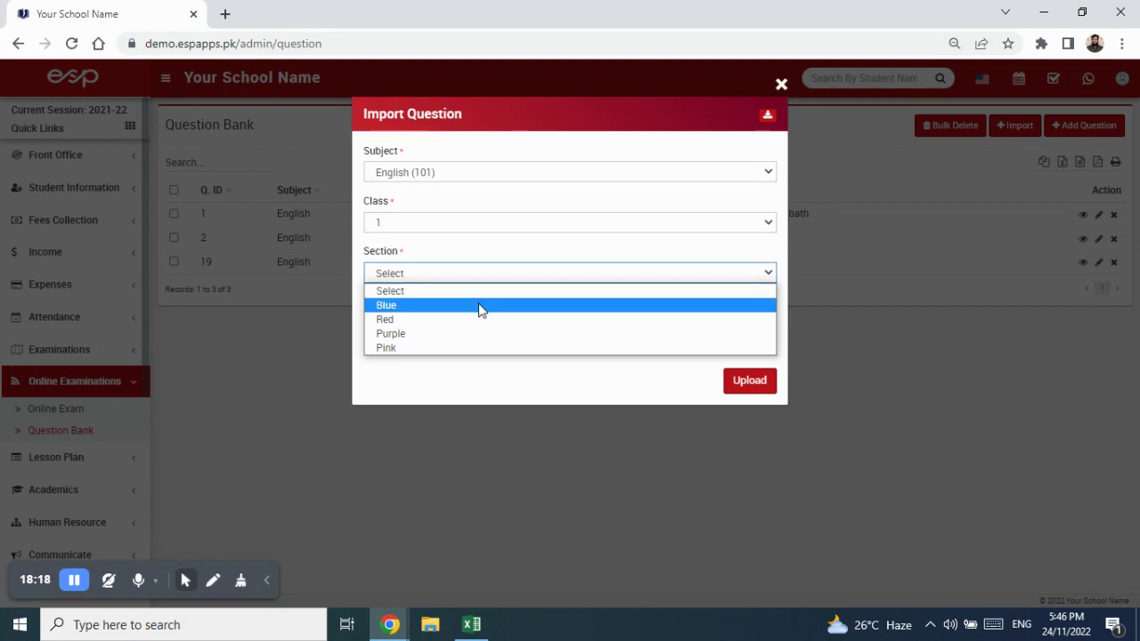
click(481, 305)
Attach import_question_sample_file.csv from the Downloads folder to the import form.
click(481, 322)
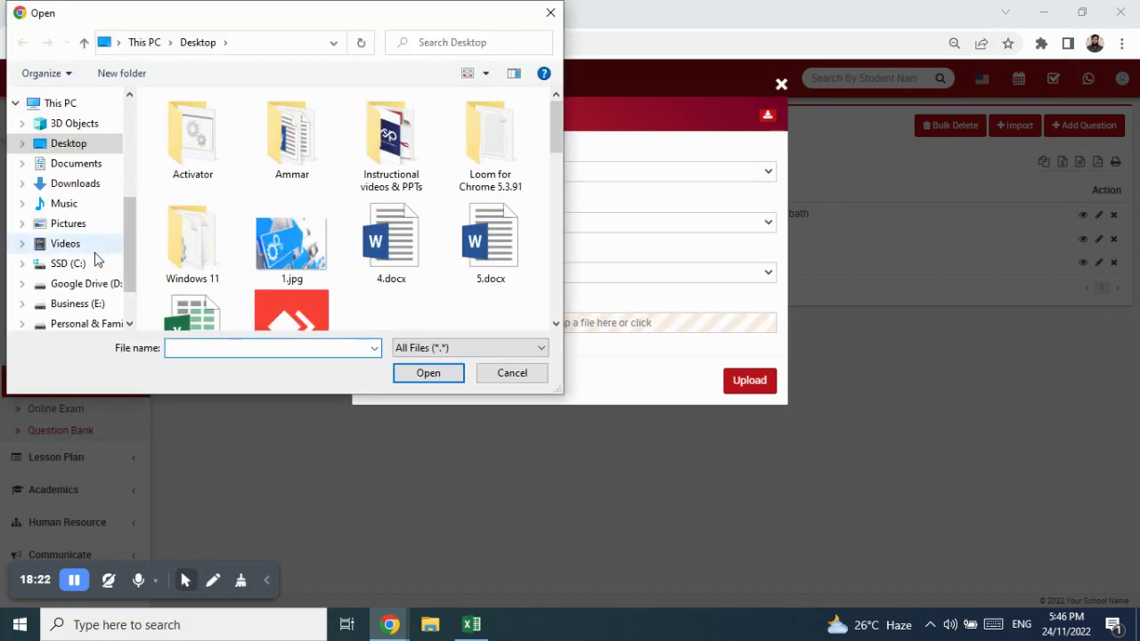
click(85, 183)
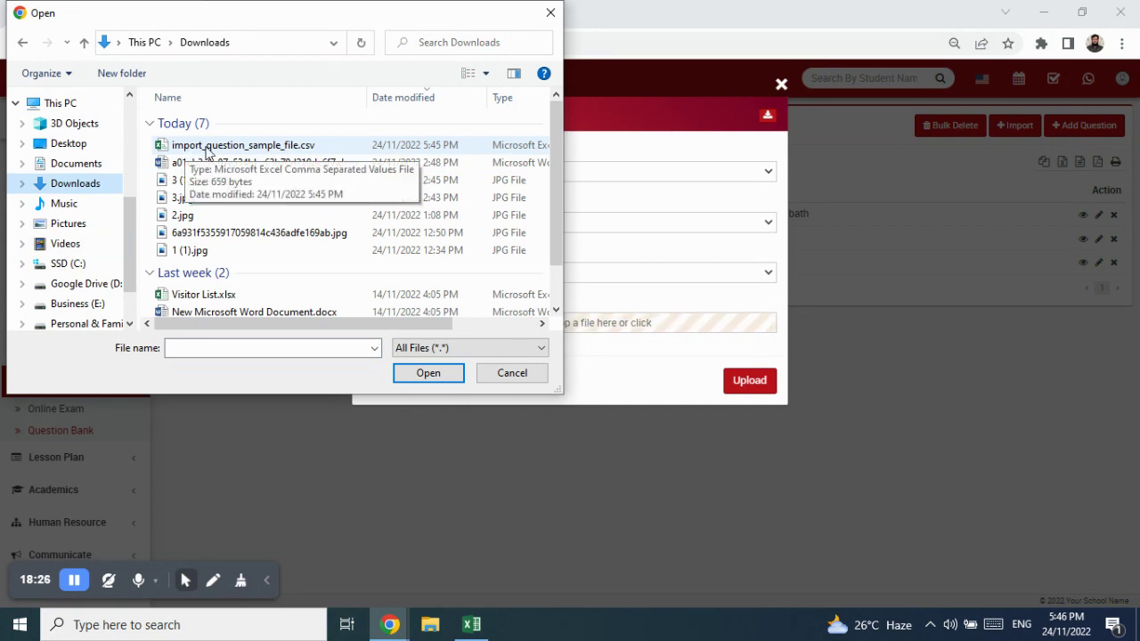
click(313, 148)
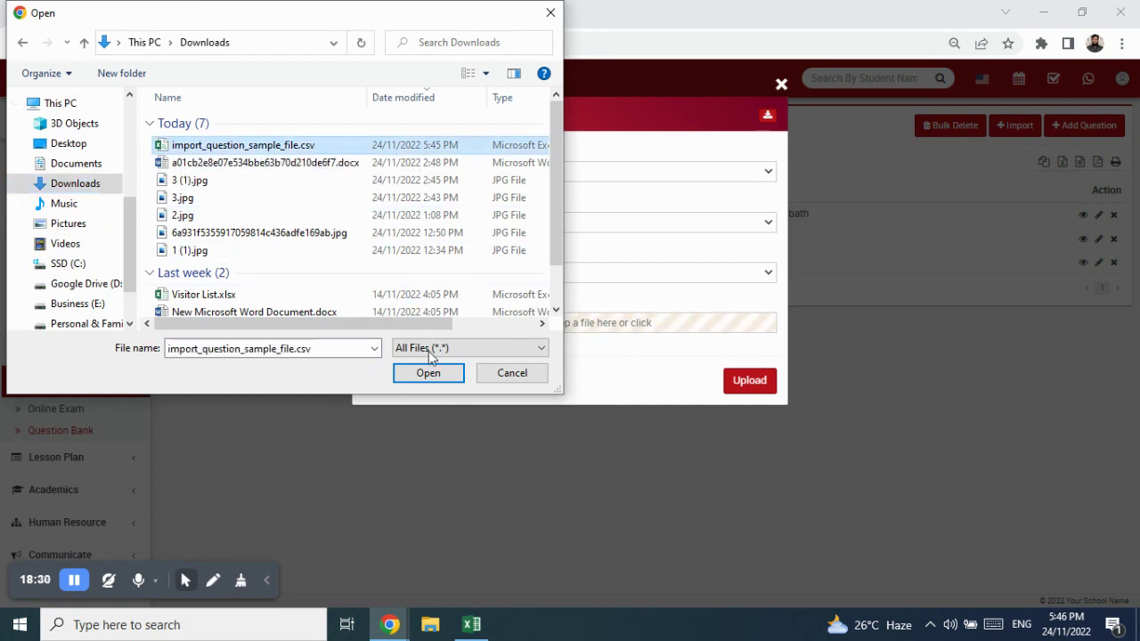
click(428, 373)
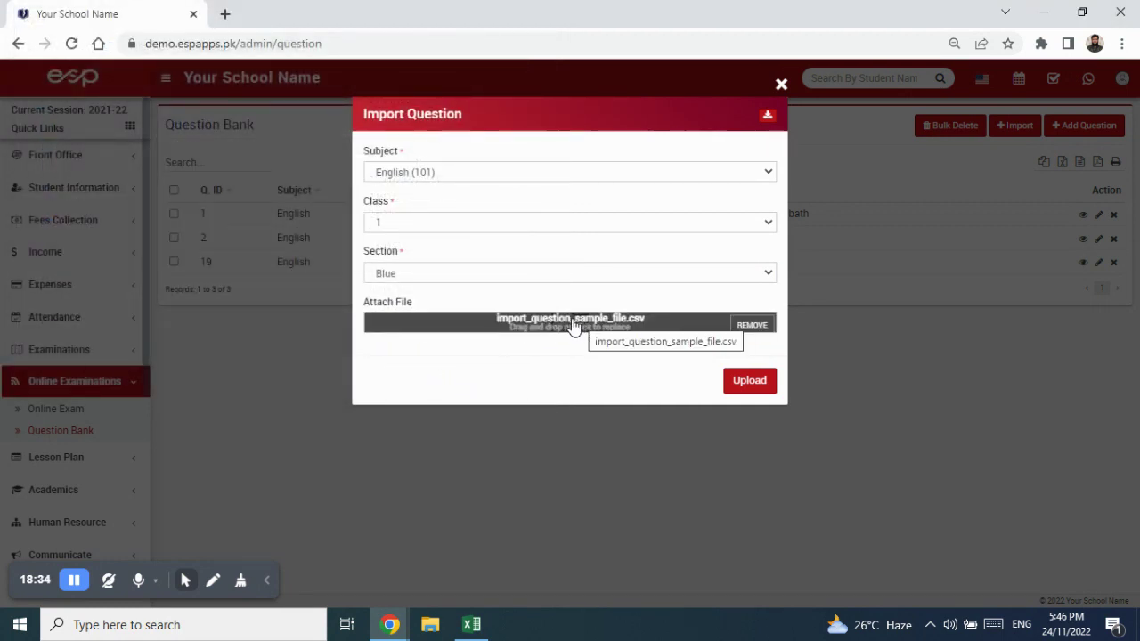
drag(606, 132, 619, 158)
click(535, 158)
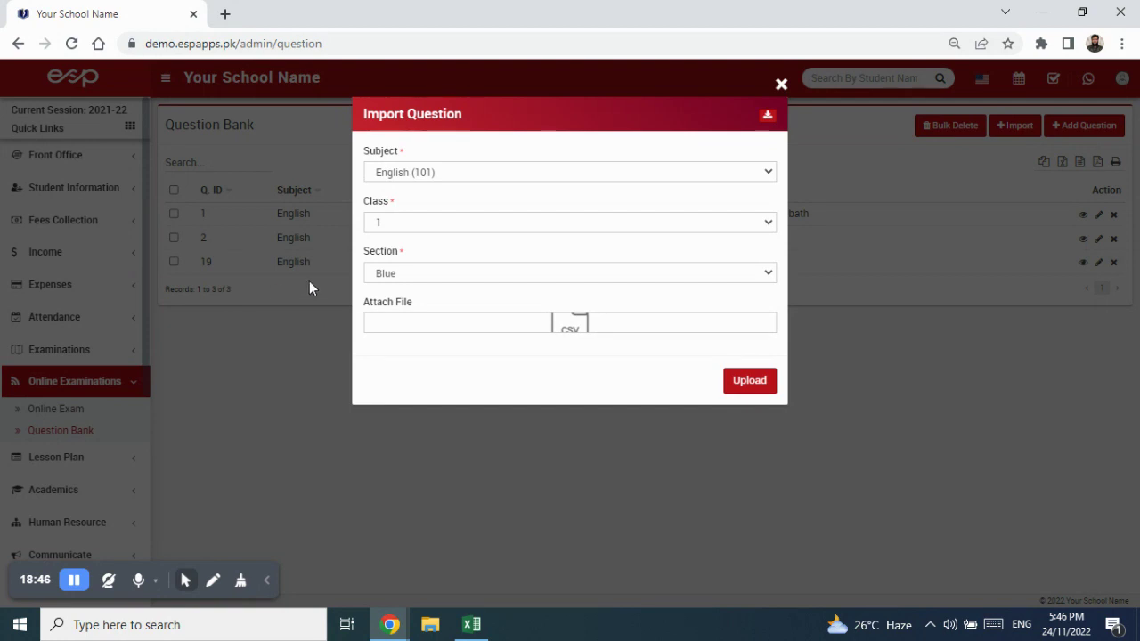
Switch to Excel and review the question types listed in column A of the CSV file.
click(479, 629)
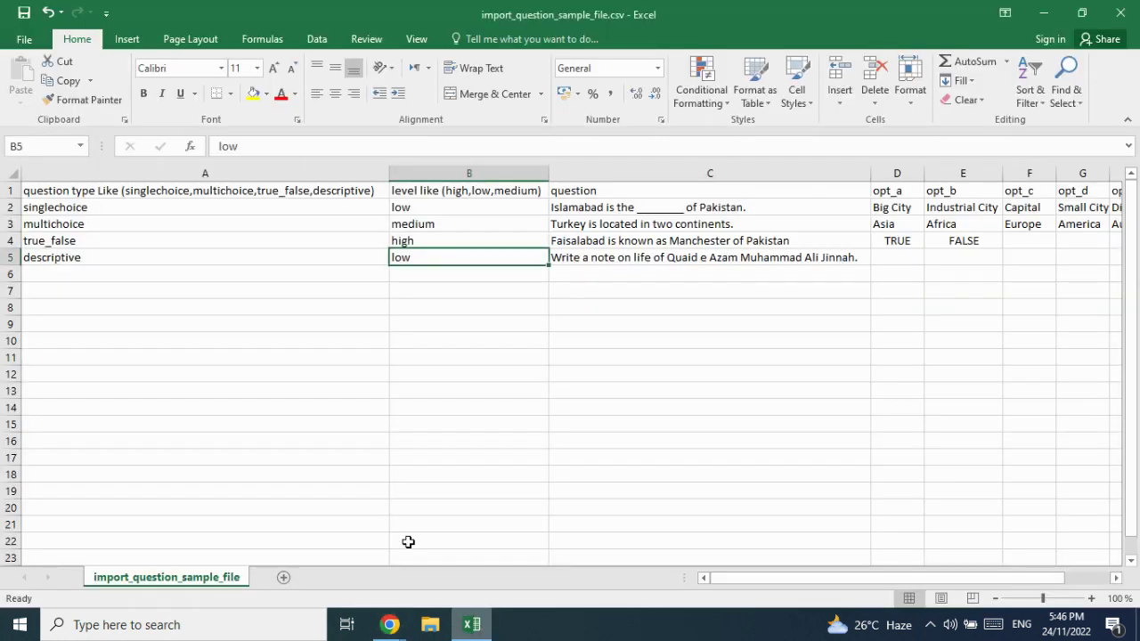
click(102, 259)
click(110, 240)
click(115, 223)
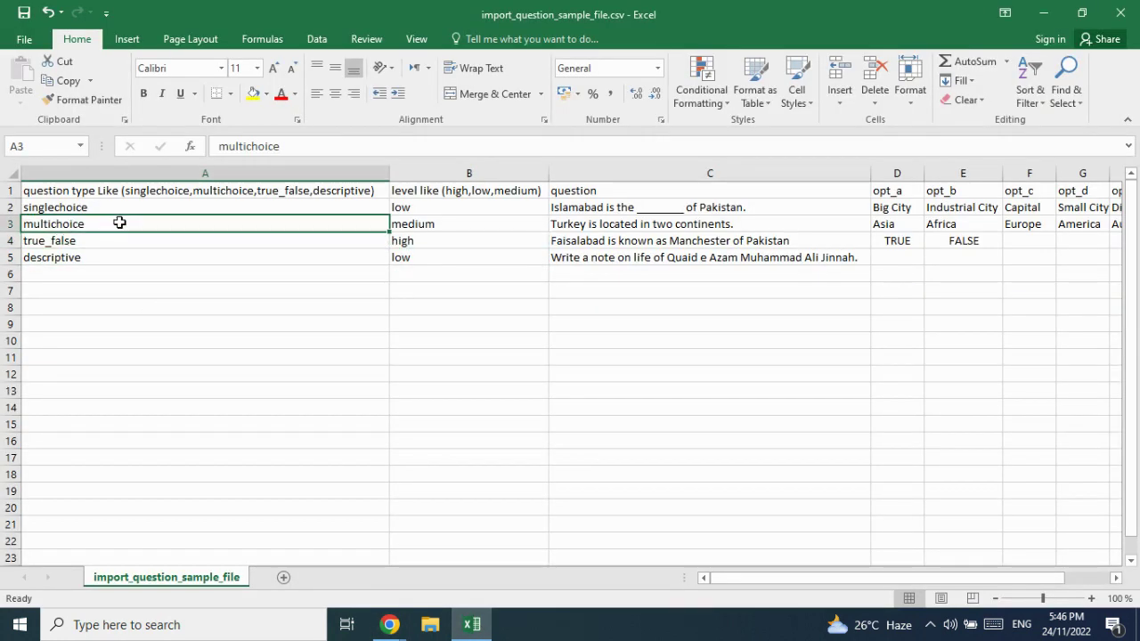
Return to the ESP import form in Chrome and upload the attached question file.
mouse_move(390, 625)
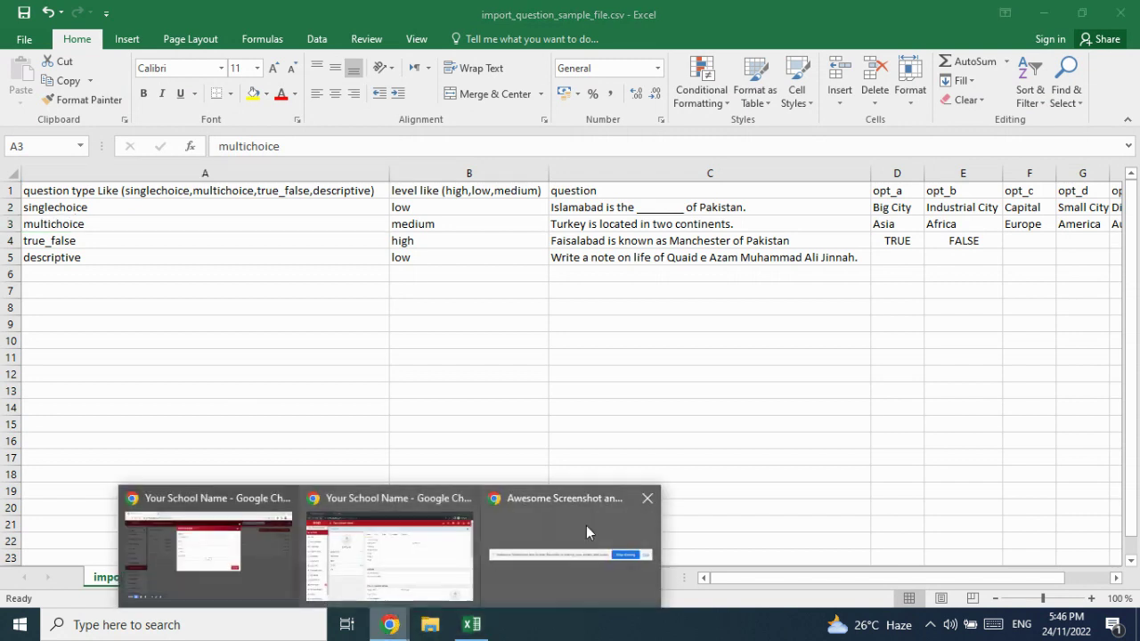
click(252, 542)
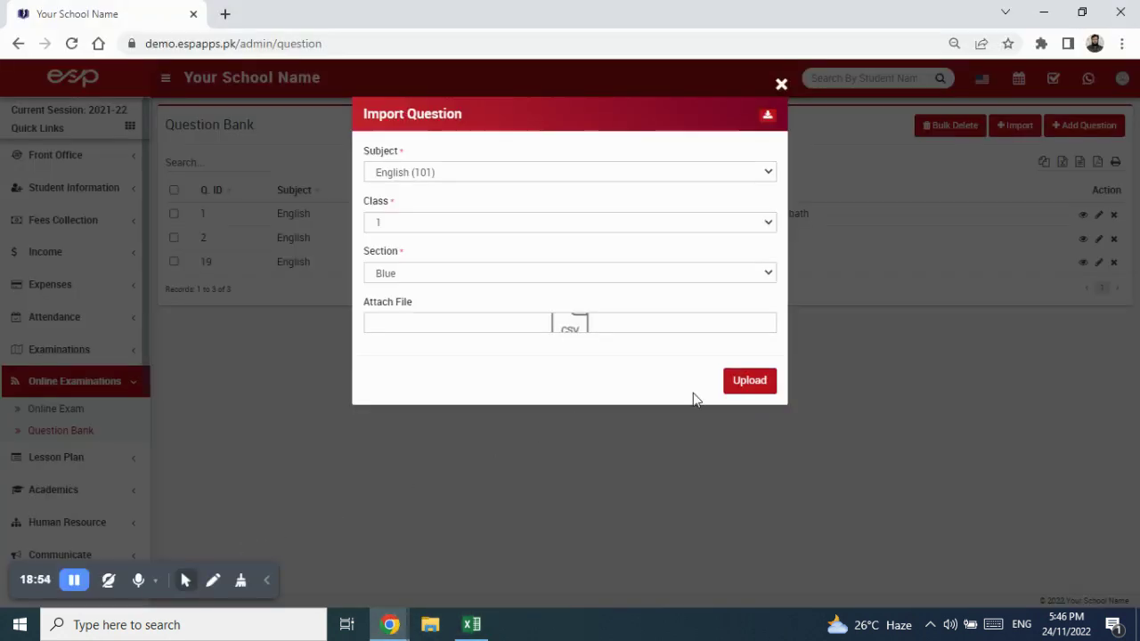
click(750, 381)
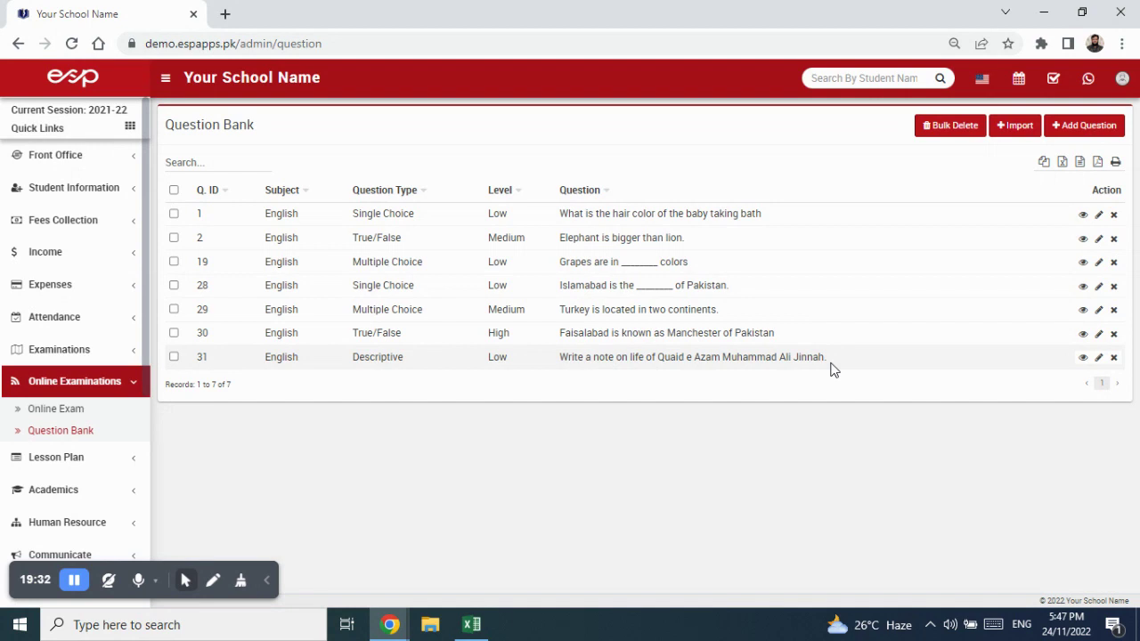
Check the correct-answer column of the CSV in Excel, then return to the Question Bank in Chrome.
mouse_move(475, 634)
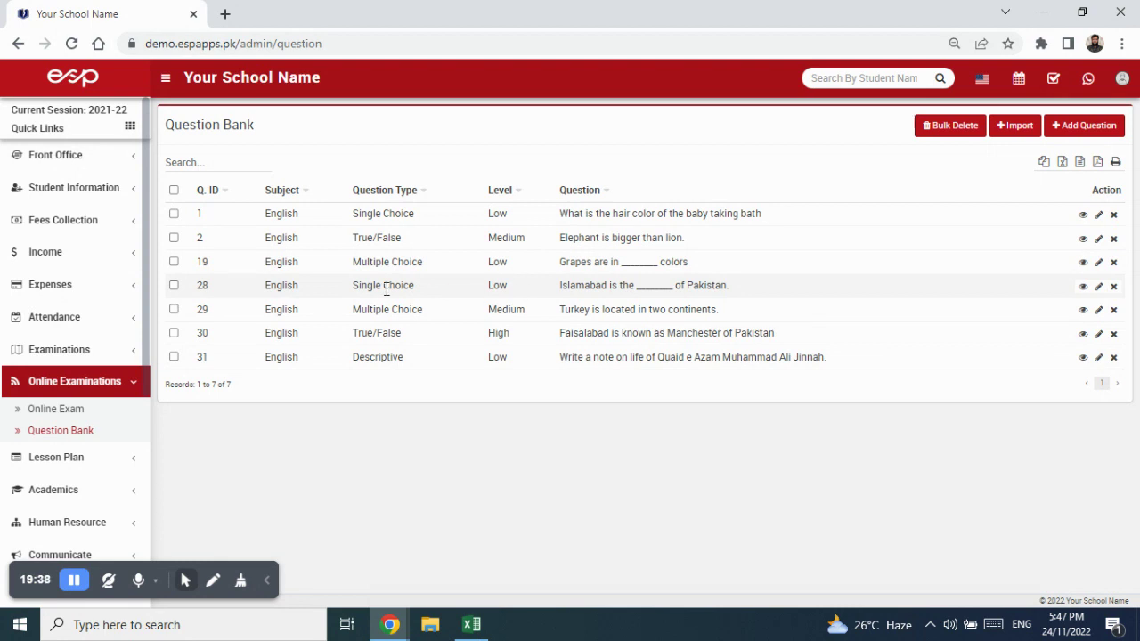
click(472, 624)
drag(792, 579, 867, 573)
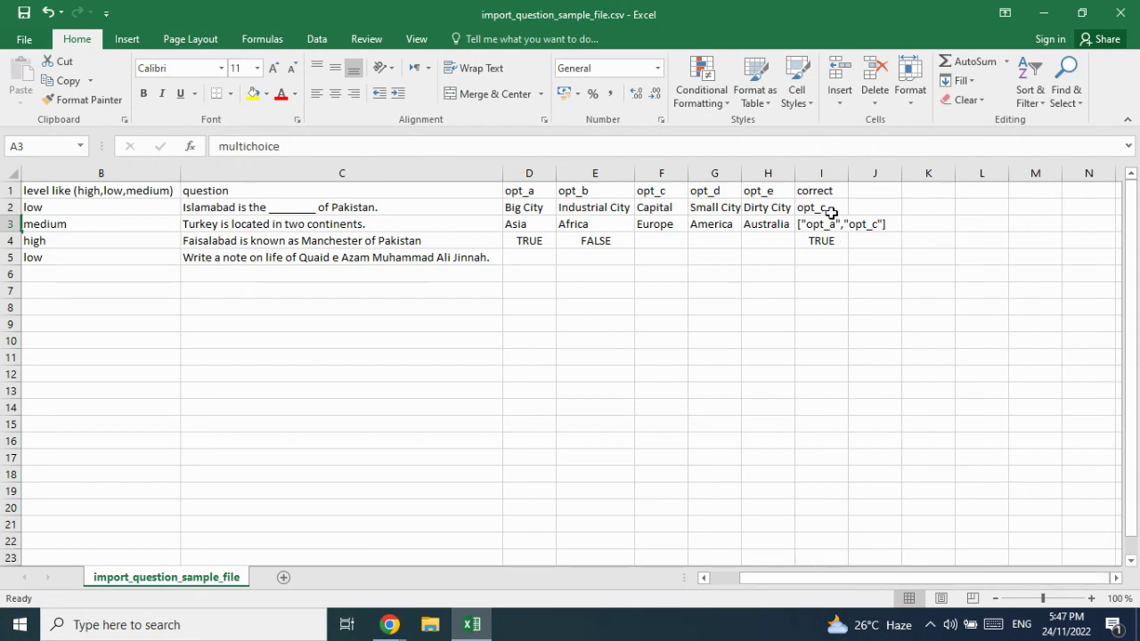
mouse_move(406, 625)
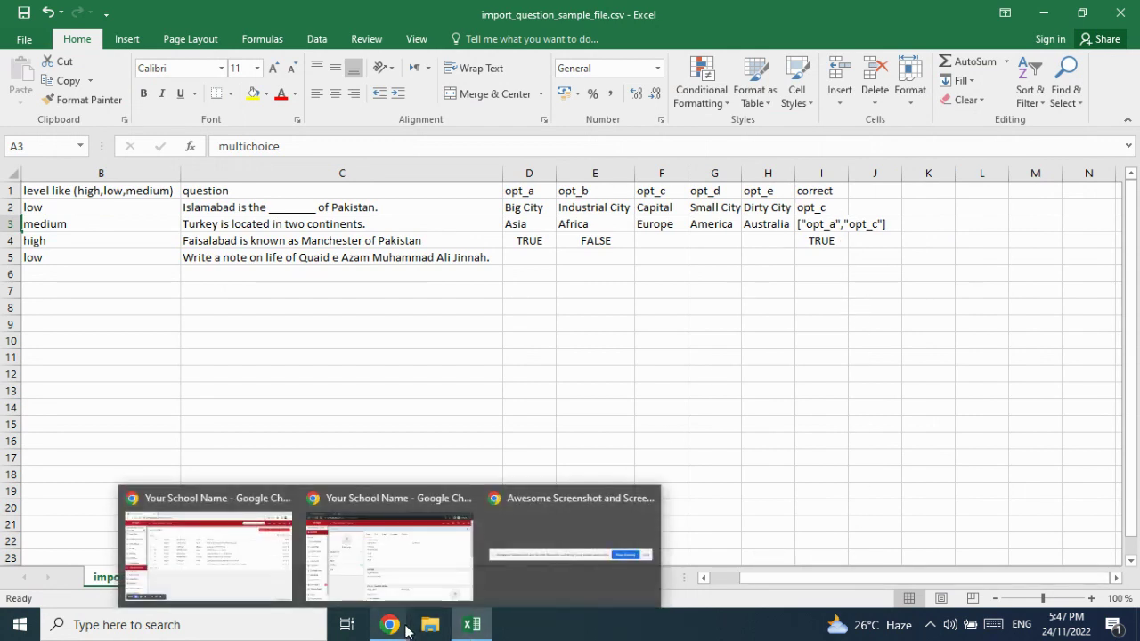
click(237, 561)
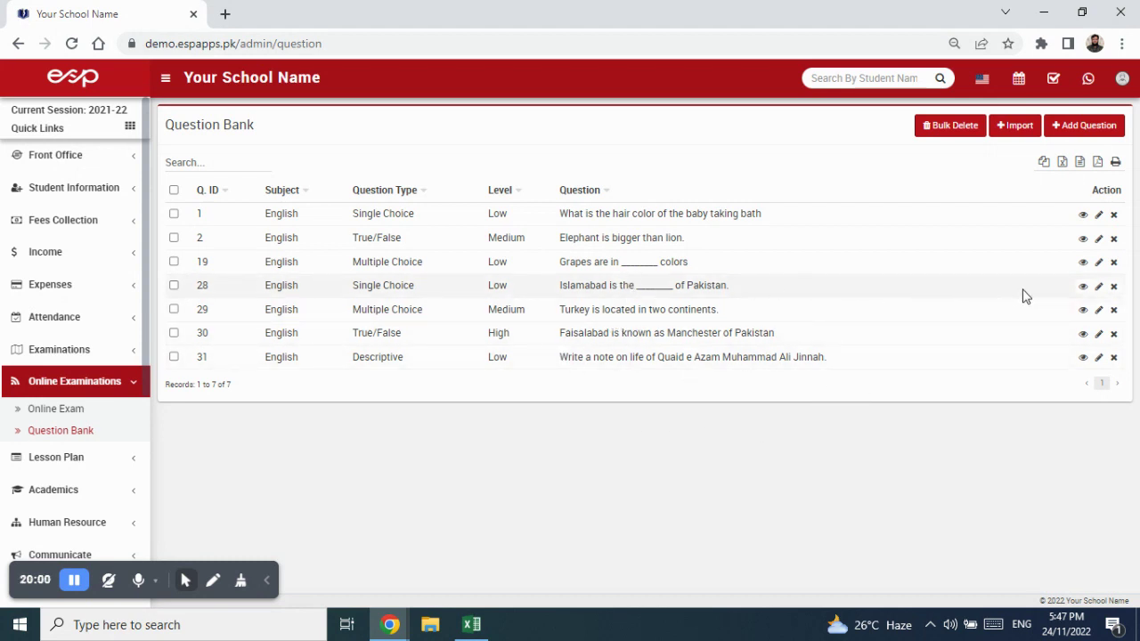
View the imported "Islamabad is the ________ of Pakistan." question, examine its marked answer and close its page.
click(1084, 289)
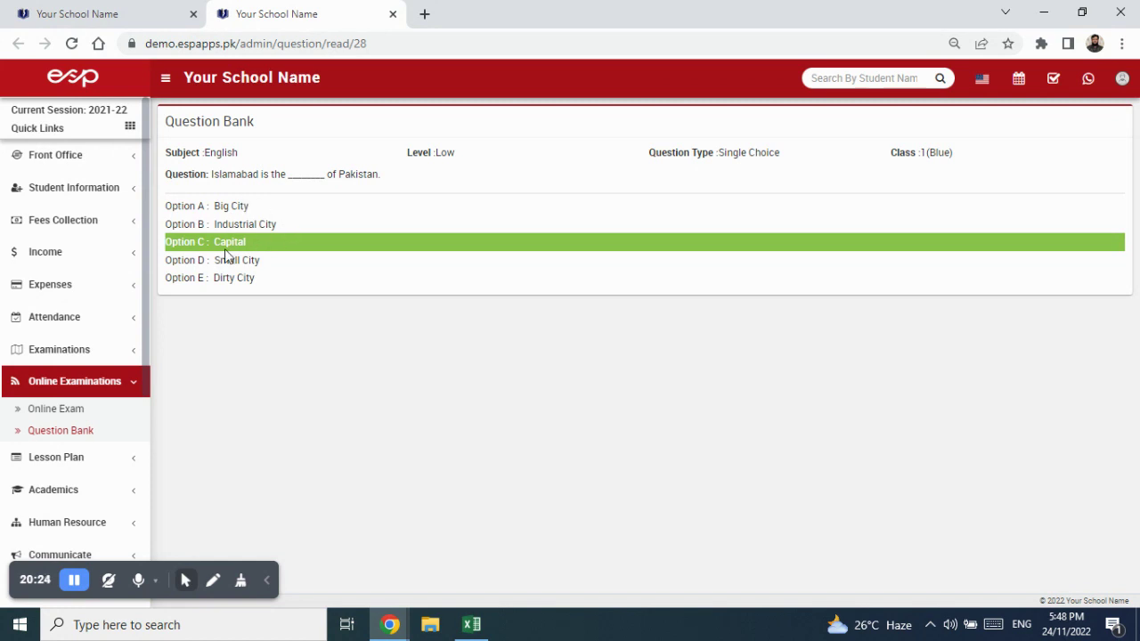
drag(217, 243, 253, 247)
click(397, 249)
click(392, 14)
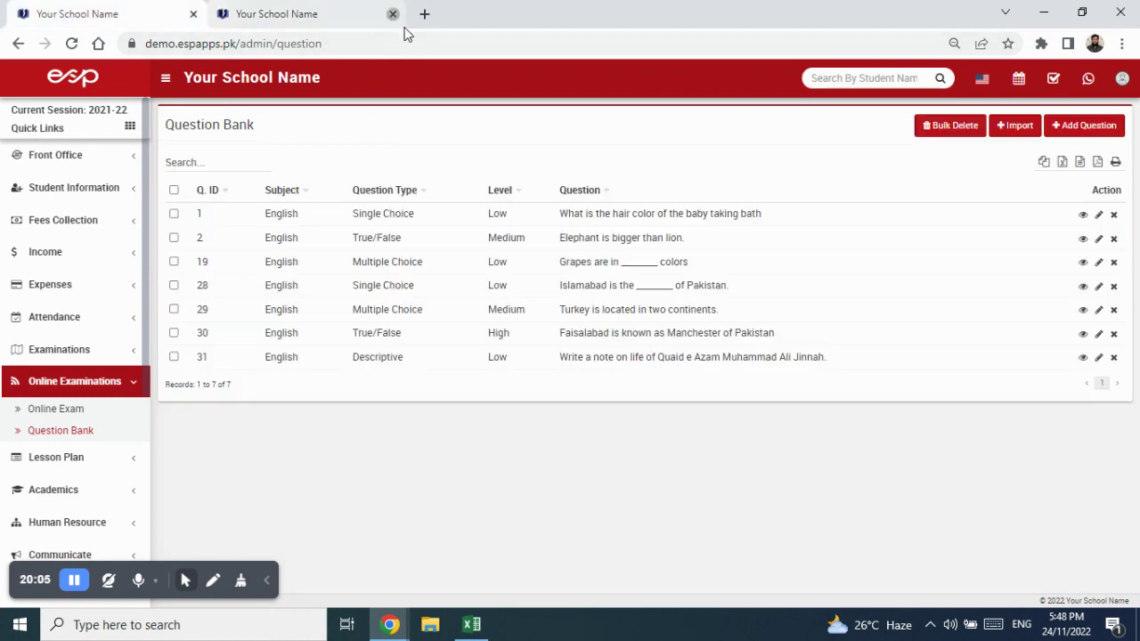
View the imported "Turkey is located in two continents." question, examine its marked answers and close its page.
click(1083, 311)
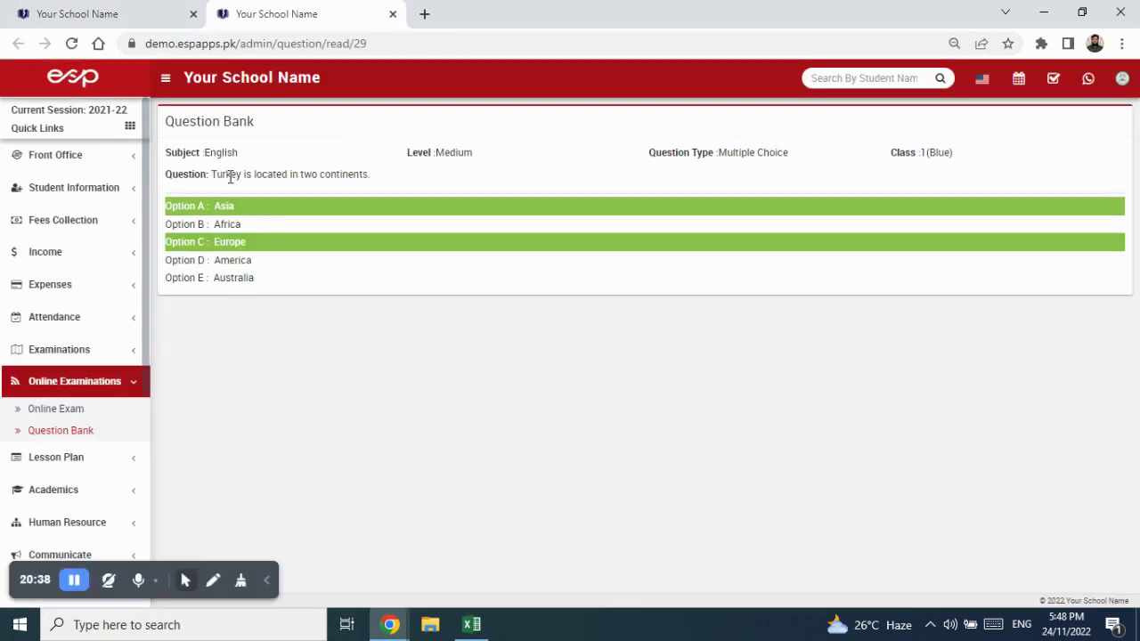
drag(230, 174, 381, 178)
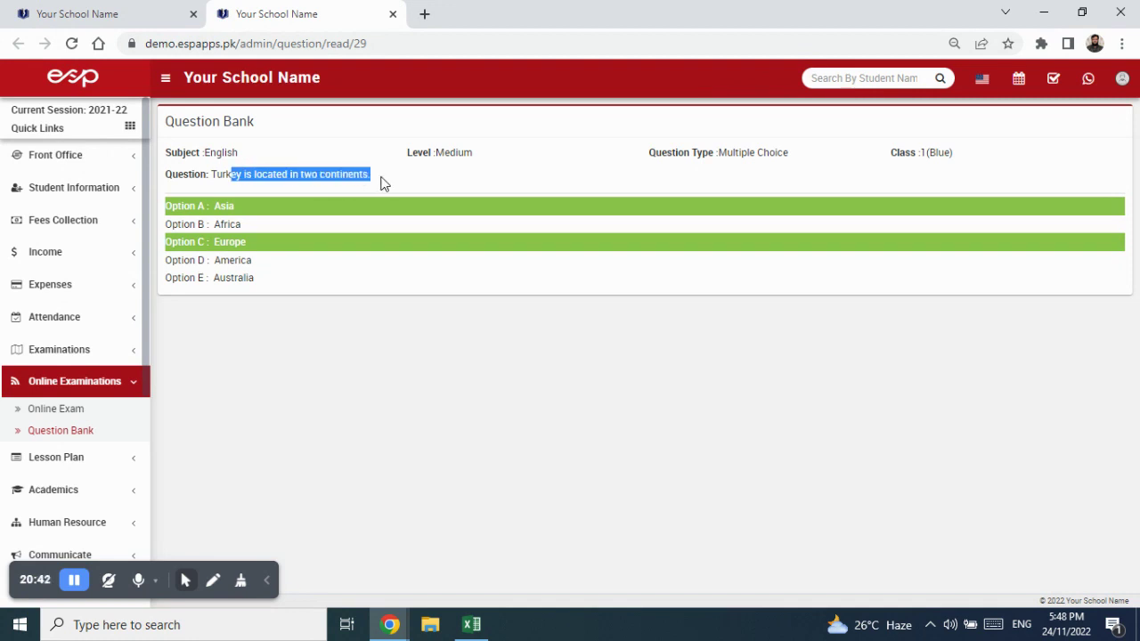
click(382, 184)
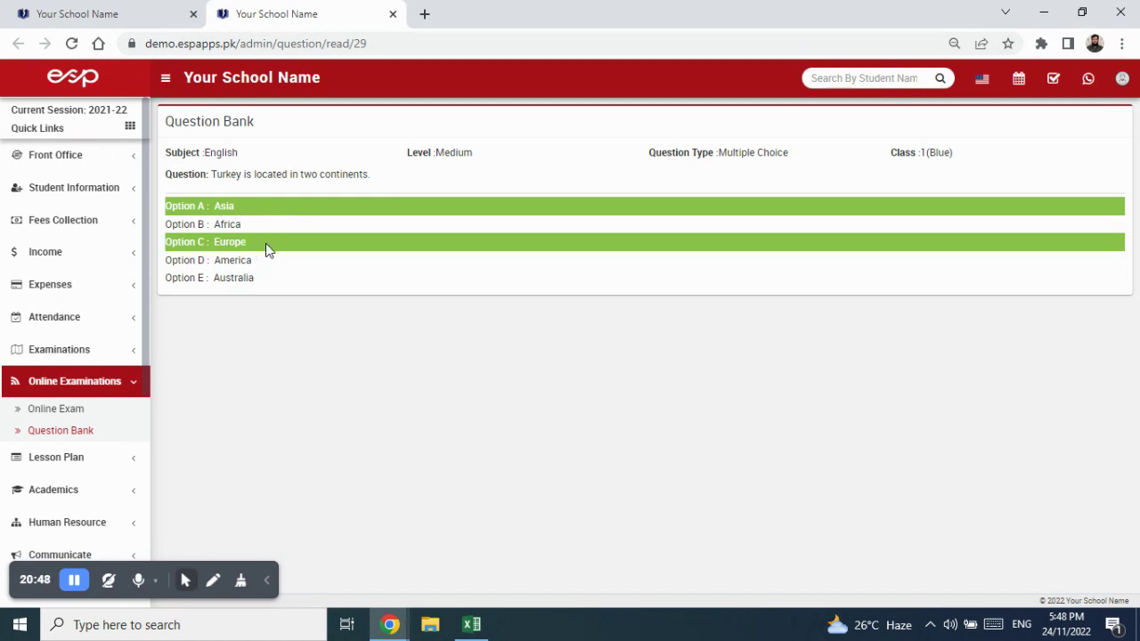
click(393, 14)
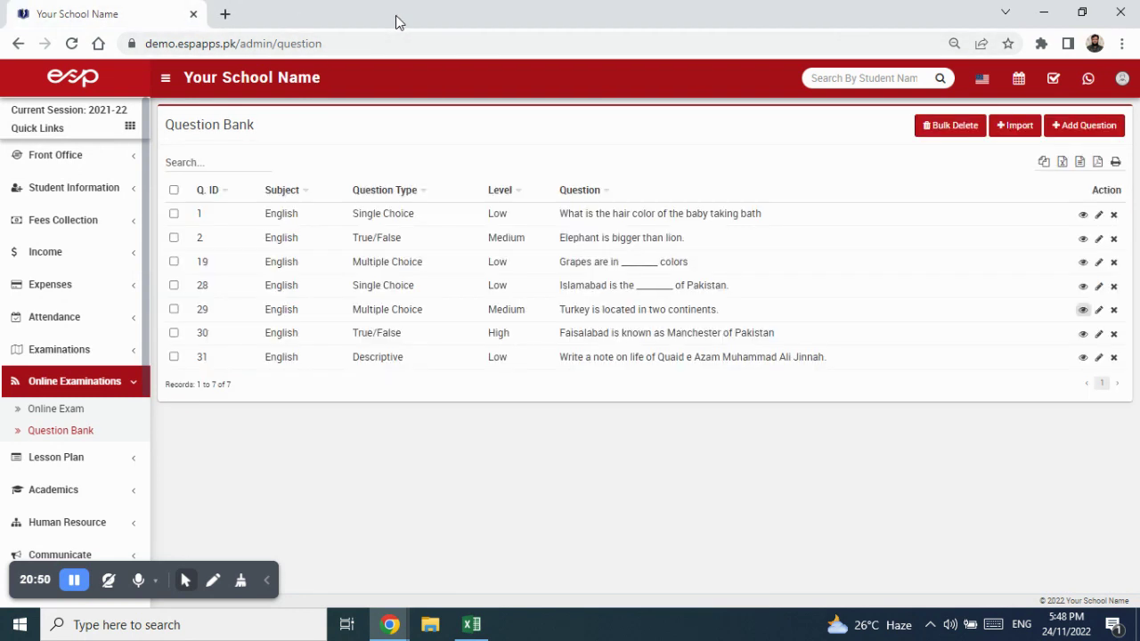
Switch to Excel, review the CSV columns and the correct-answer cell of the true_false row, then return to Chrome.
click(469, 626)
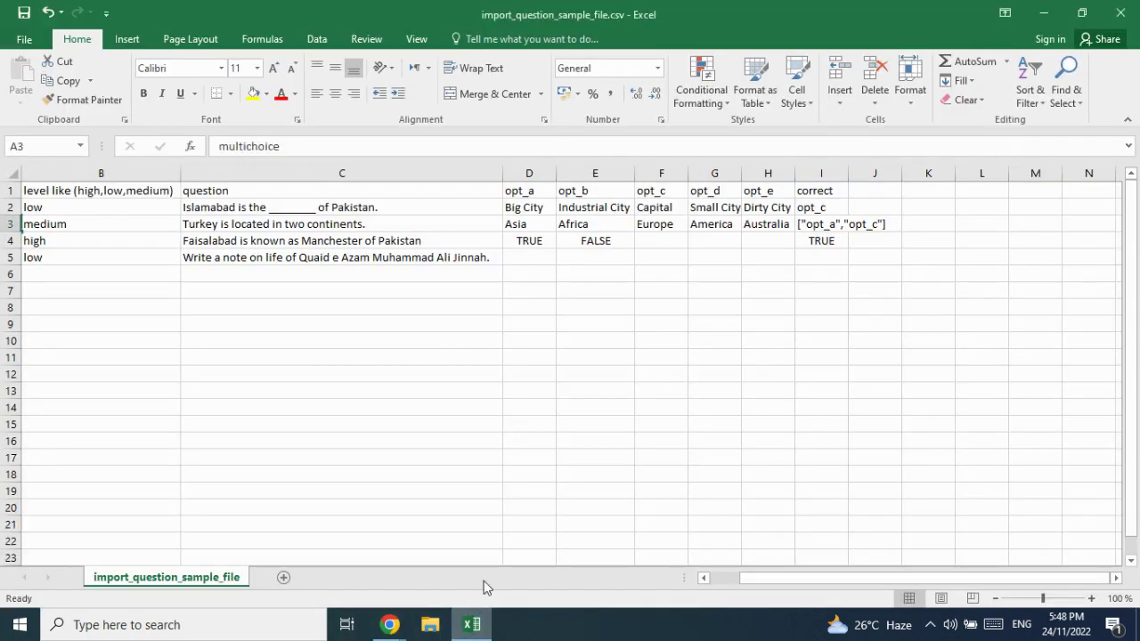
click(703, 579)
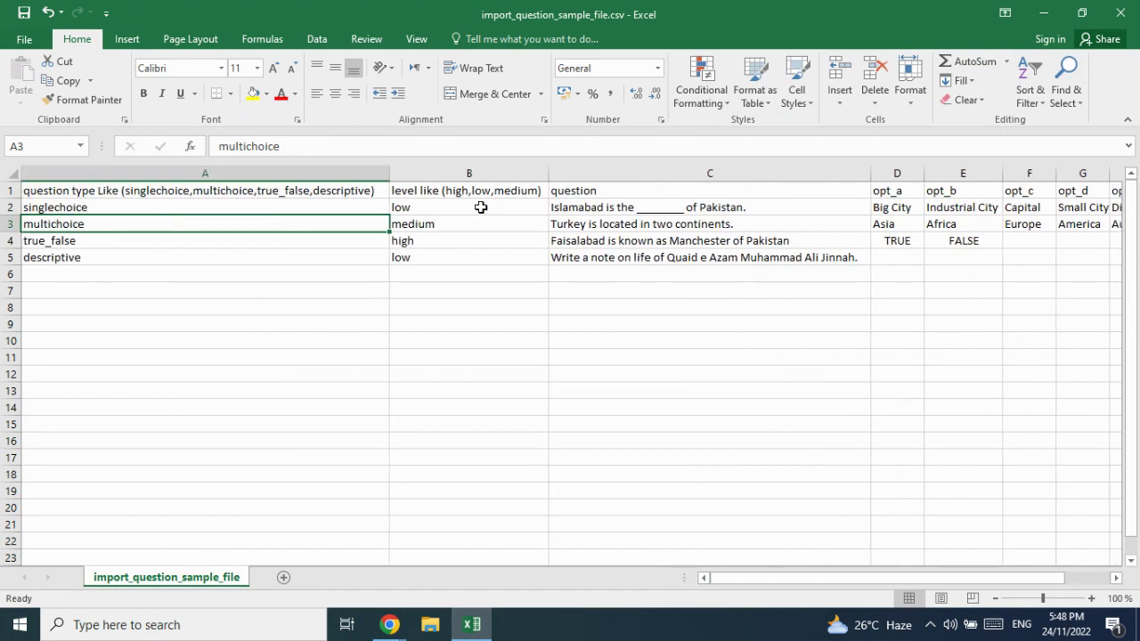
drag(712, 580, 809, 582)
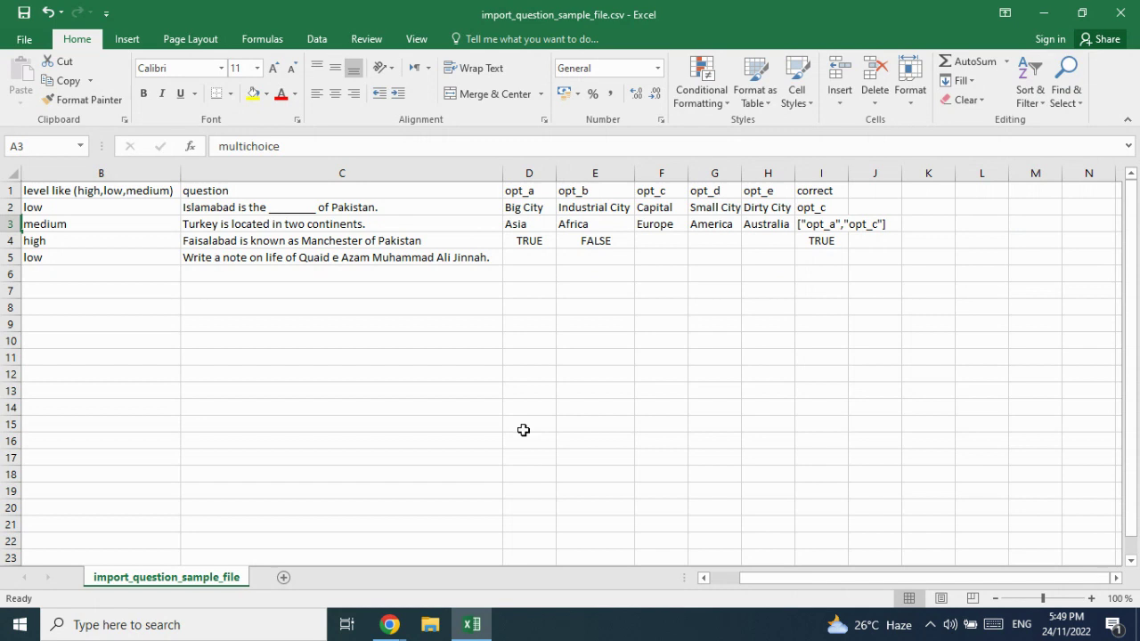
click(829, 239)
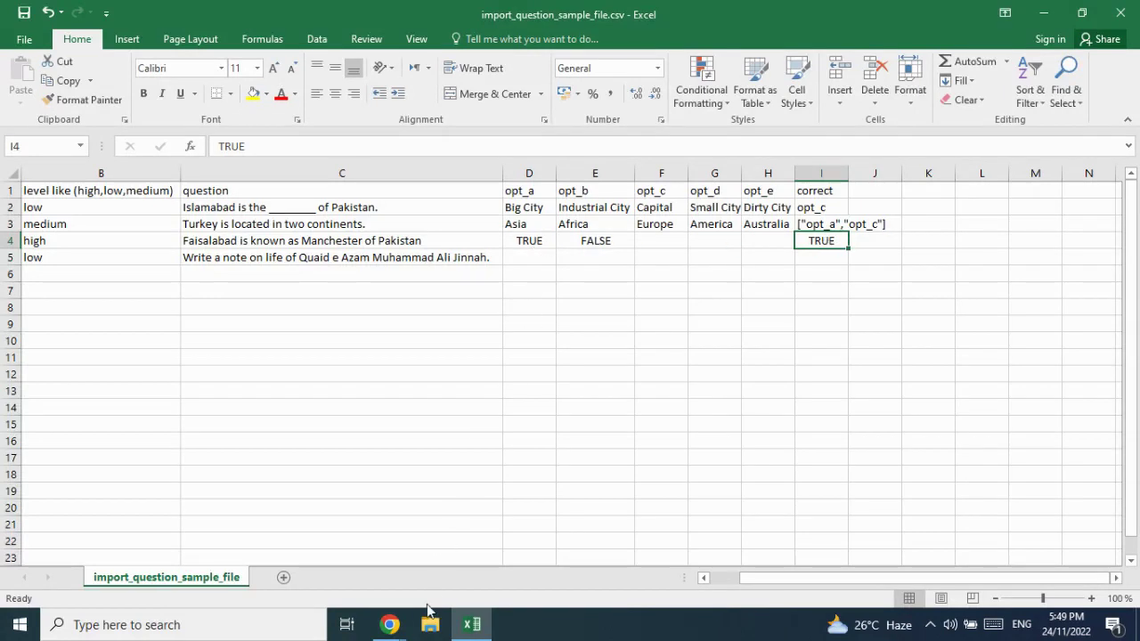
mouse_move(392, 623)
click(262, 546)
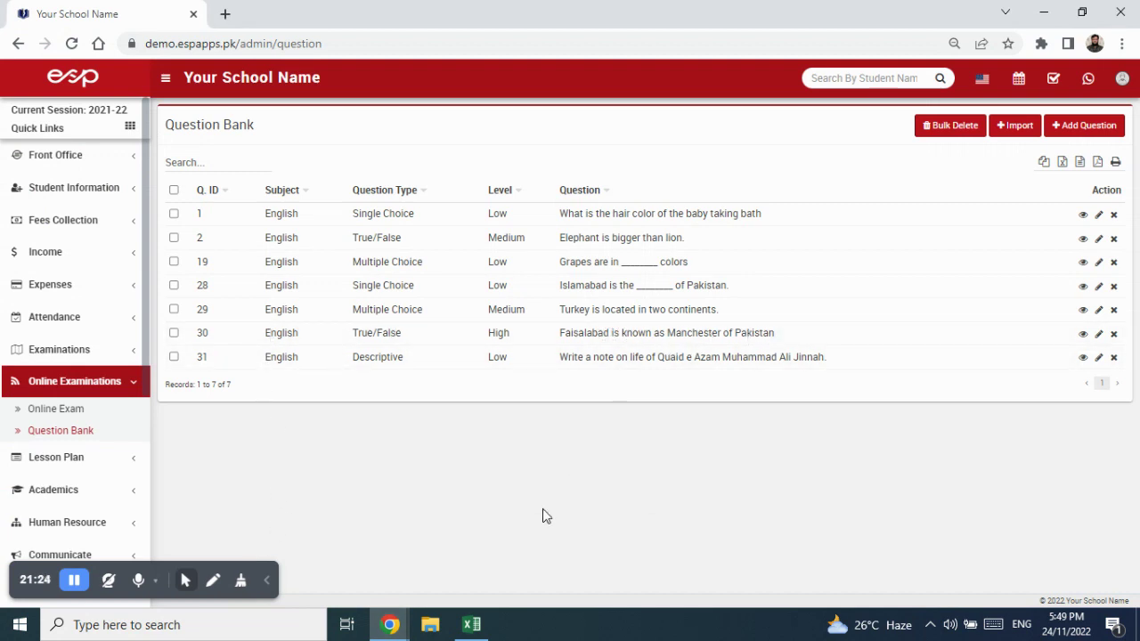
Compare the "Faisalabad is known as Manchester of Pakistan" question with its correct-answer cell in Excel, then return to the Question Bank in Chrome.
click(471, 625)
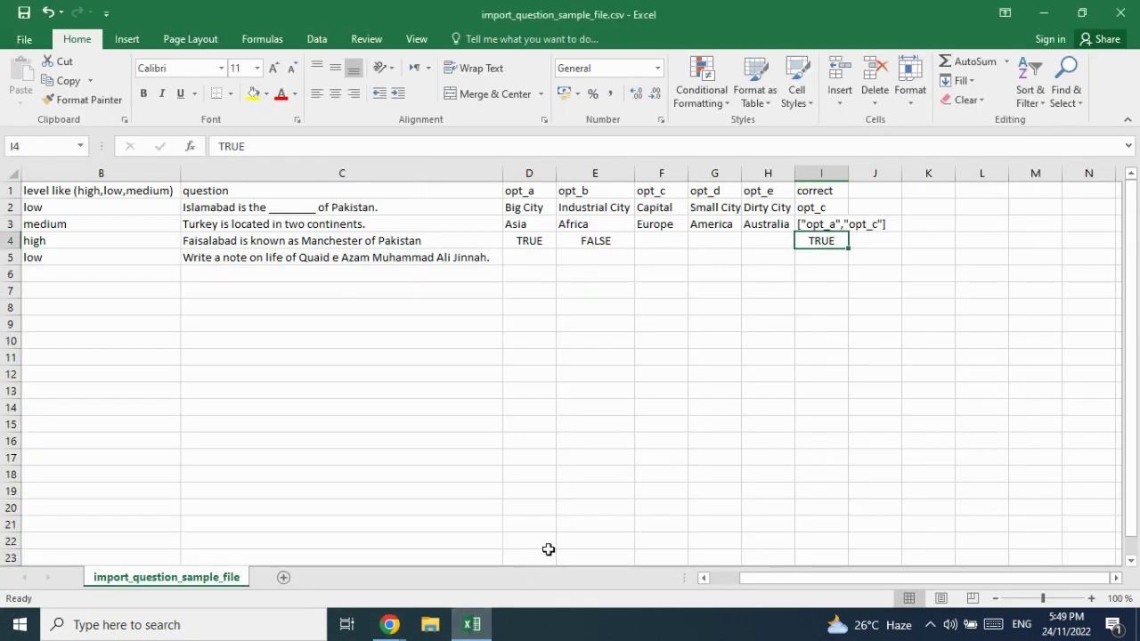
double_click(382, 240)
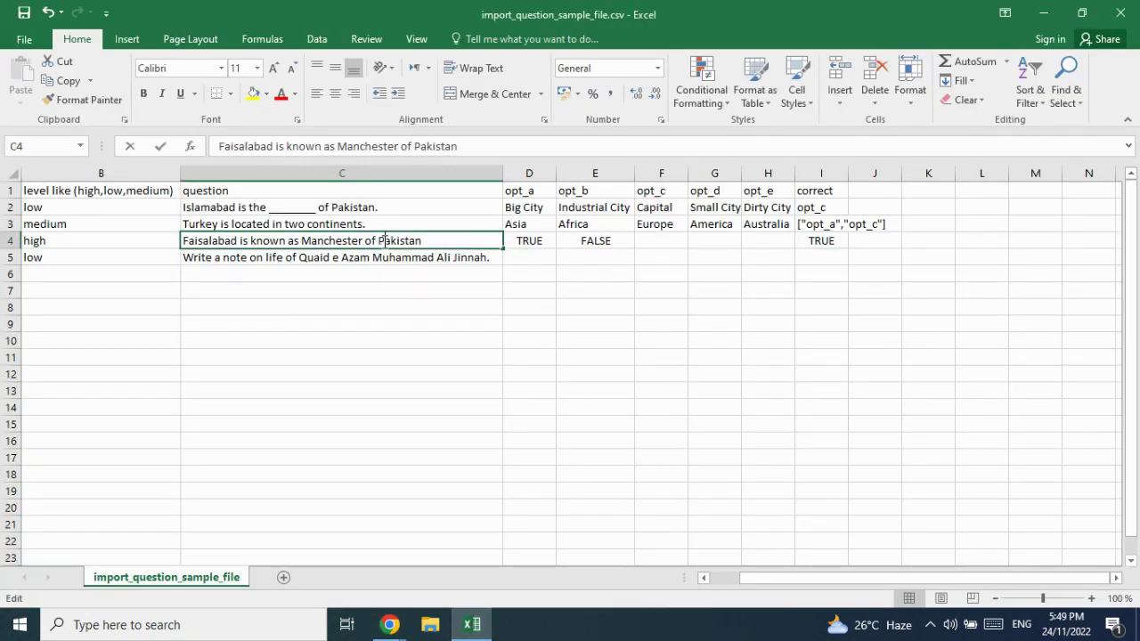
click(545, 242)
click(830, 241)
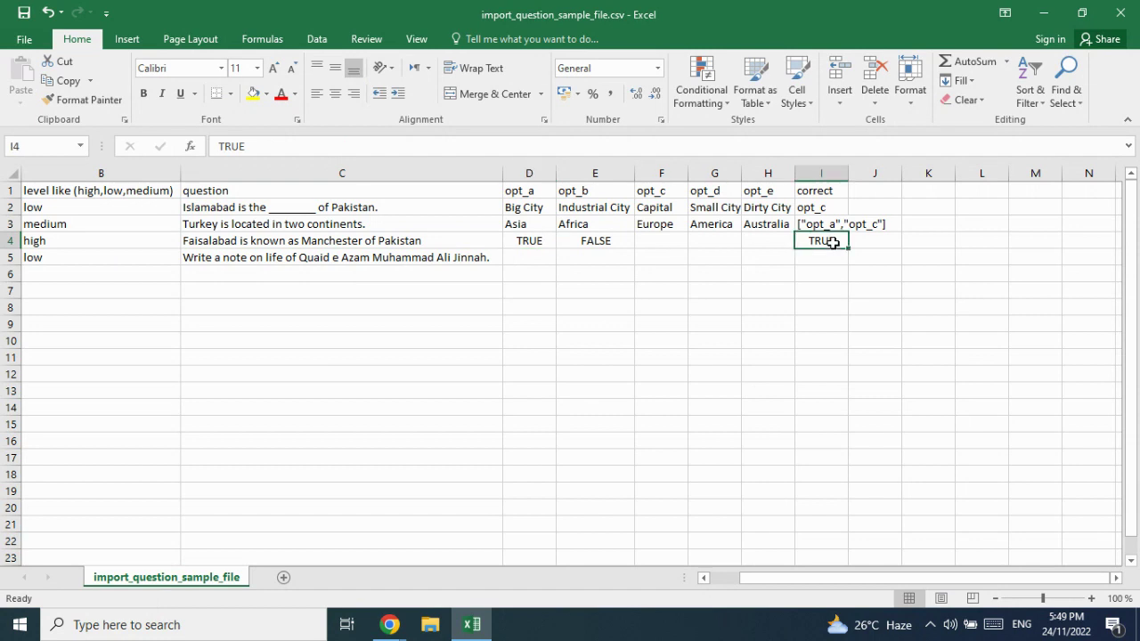
click(486, 242)
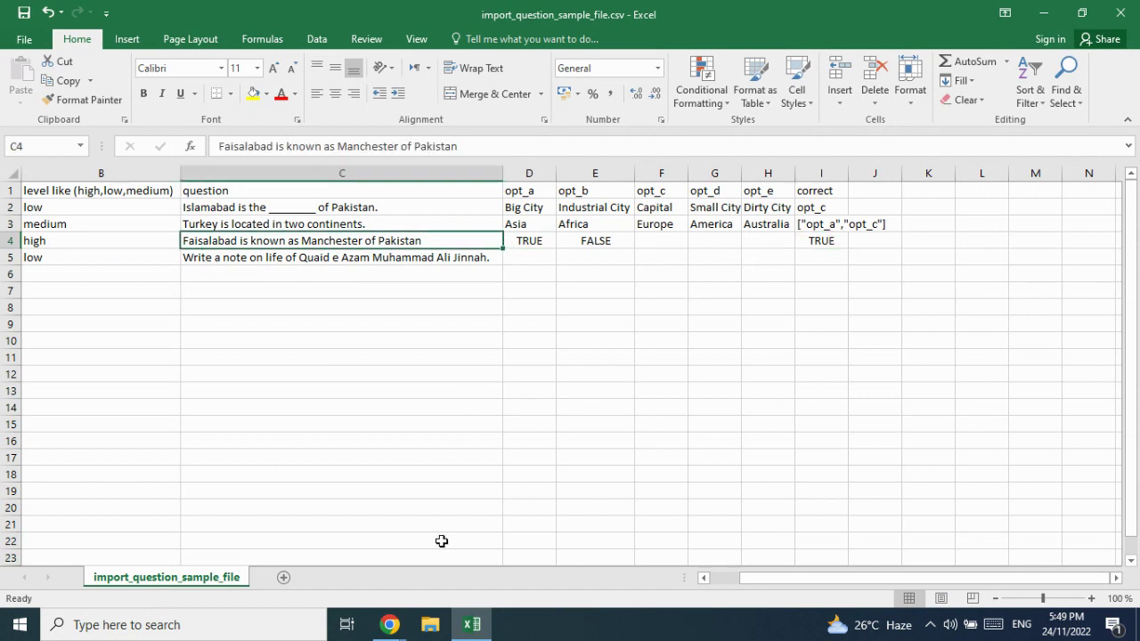
mouse_move(398, 628)
click(269, 561)
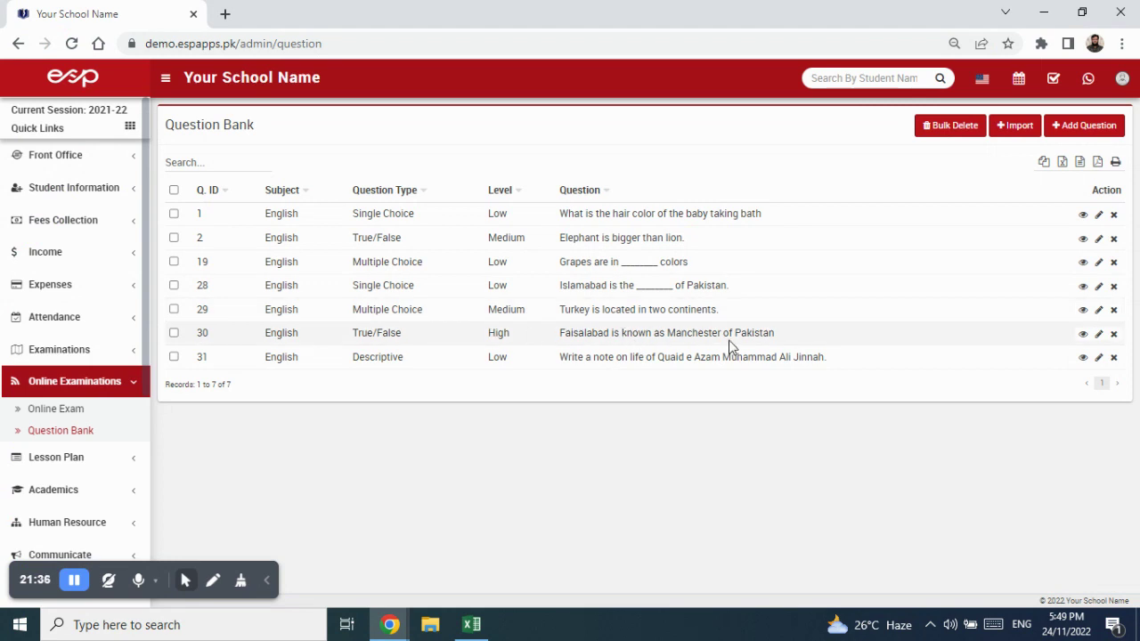
View the imported "Faisalabad is known as Manchester of Pakistan" question and examine its true and false options.
click(1083, 334)
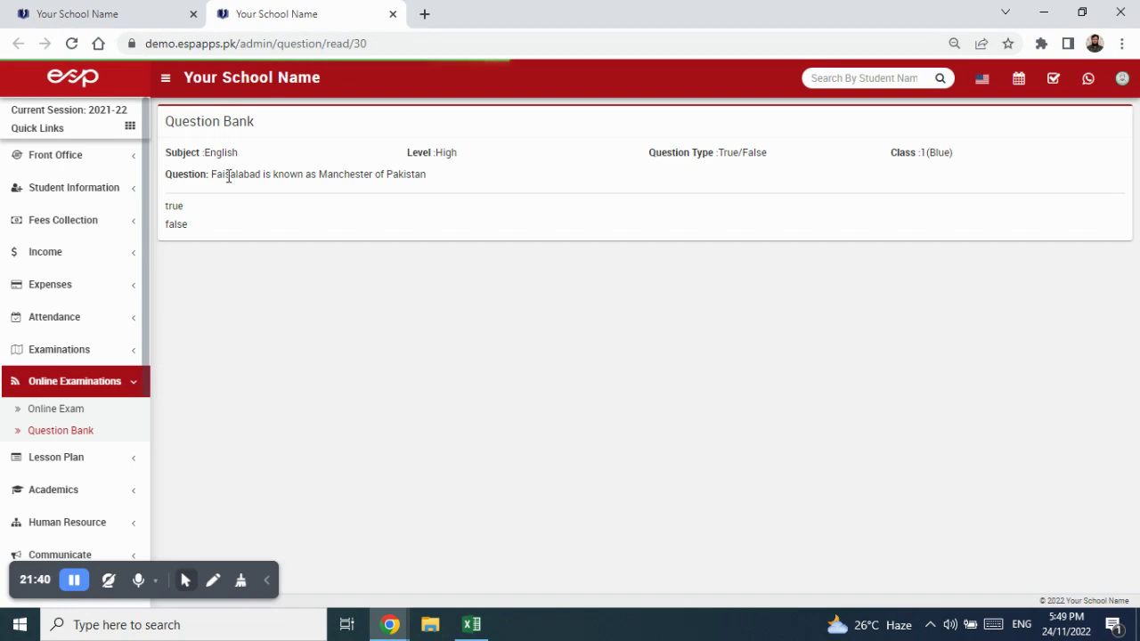
drag(229, 175, 441, 181)
drag(166, 210, 197, 230)
click(243, 232)
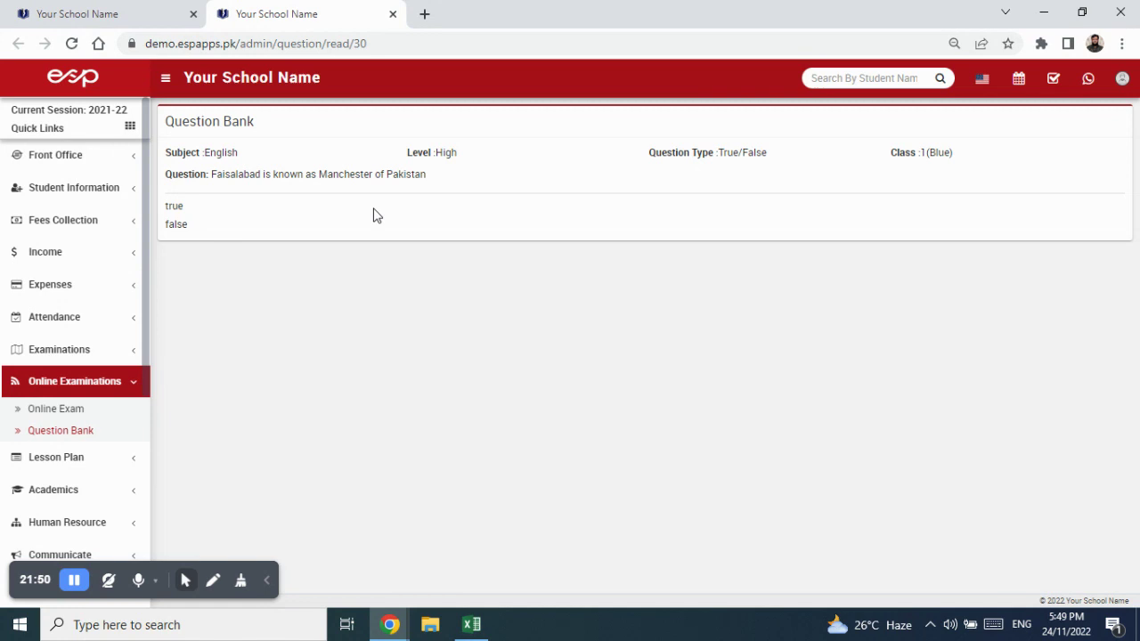
Switch to Excel, enter true as the Faisalabad question's correct answer in cell I4, and return to the question page in Chrome.
click(472, 625)
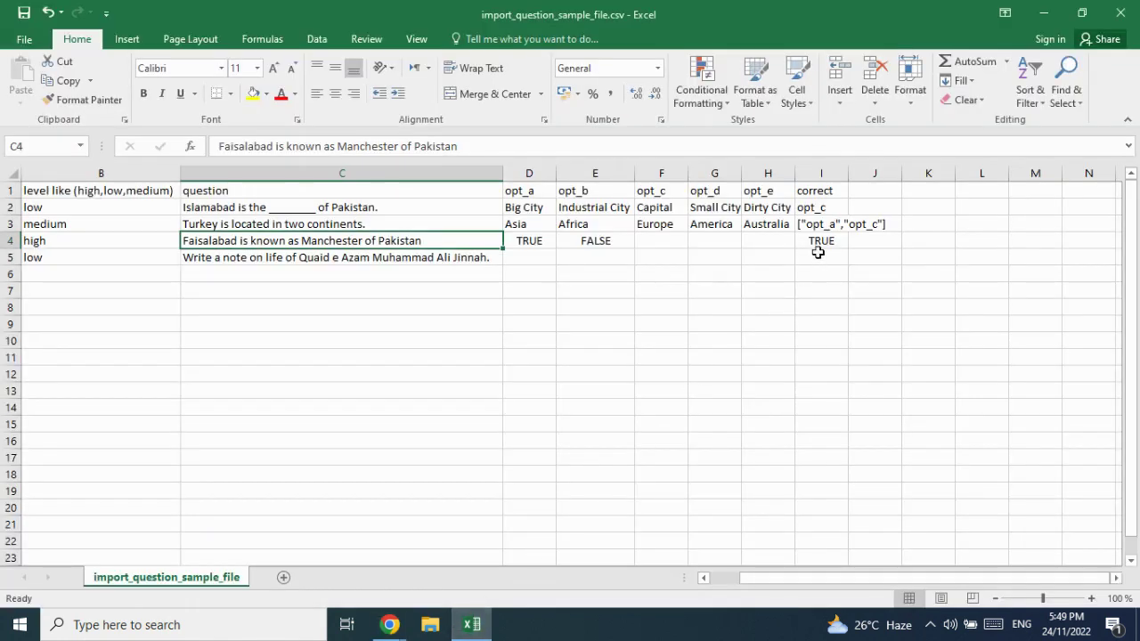
click(820, 242)
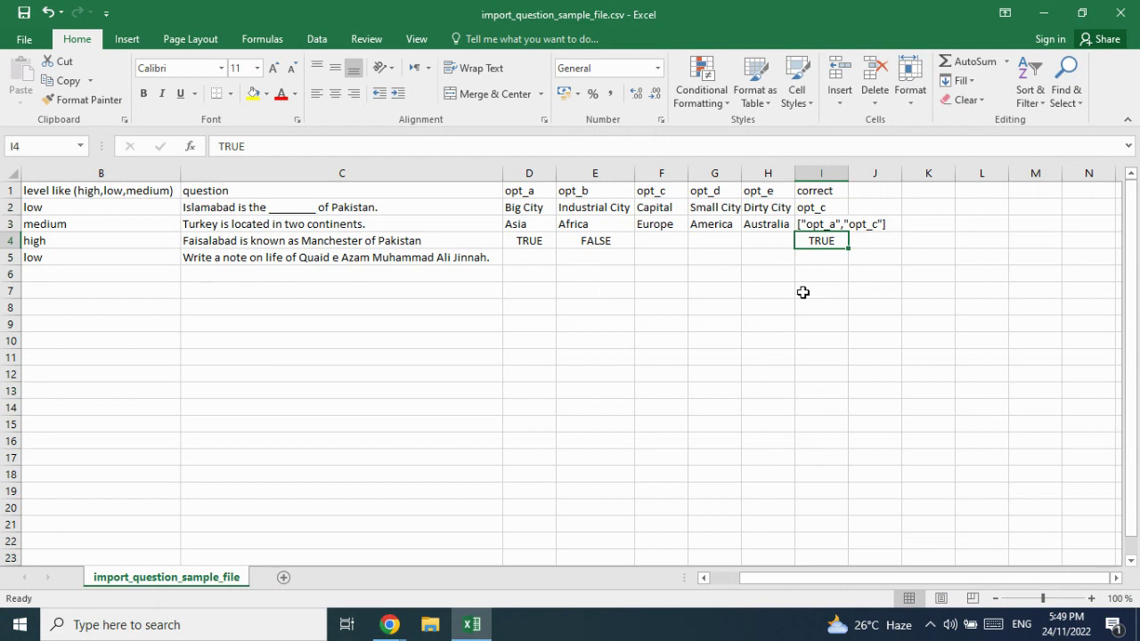
text(true)
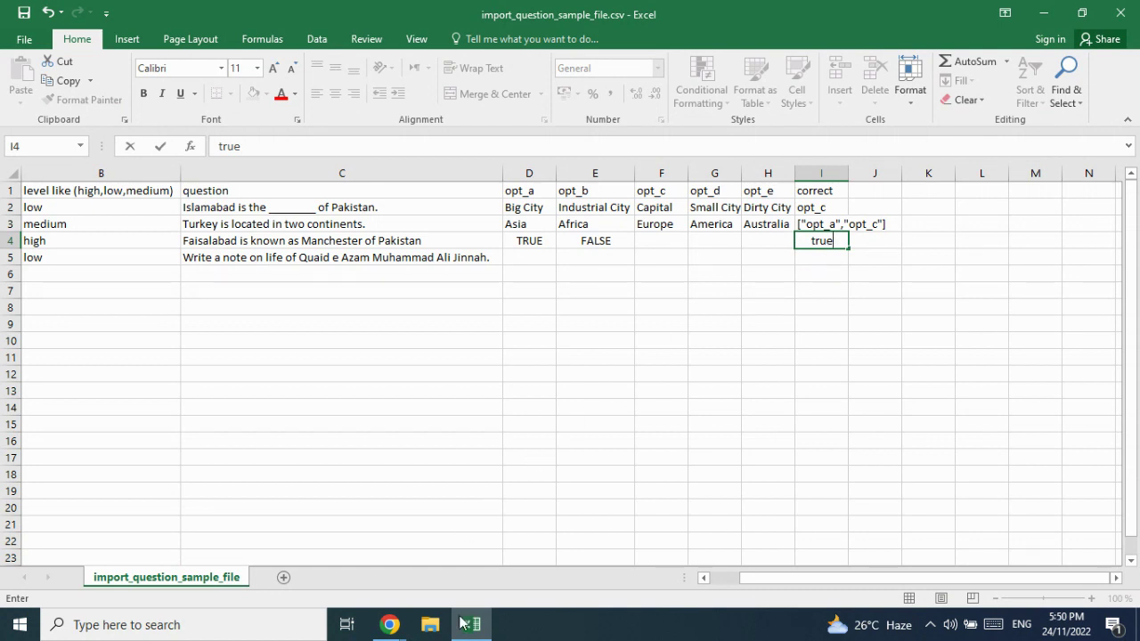
click(389, 624)
click(249, 561)
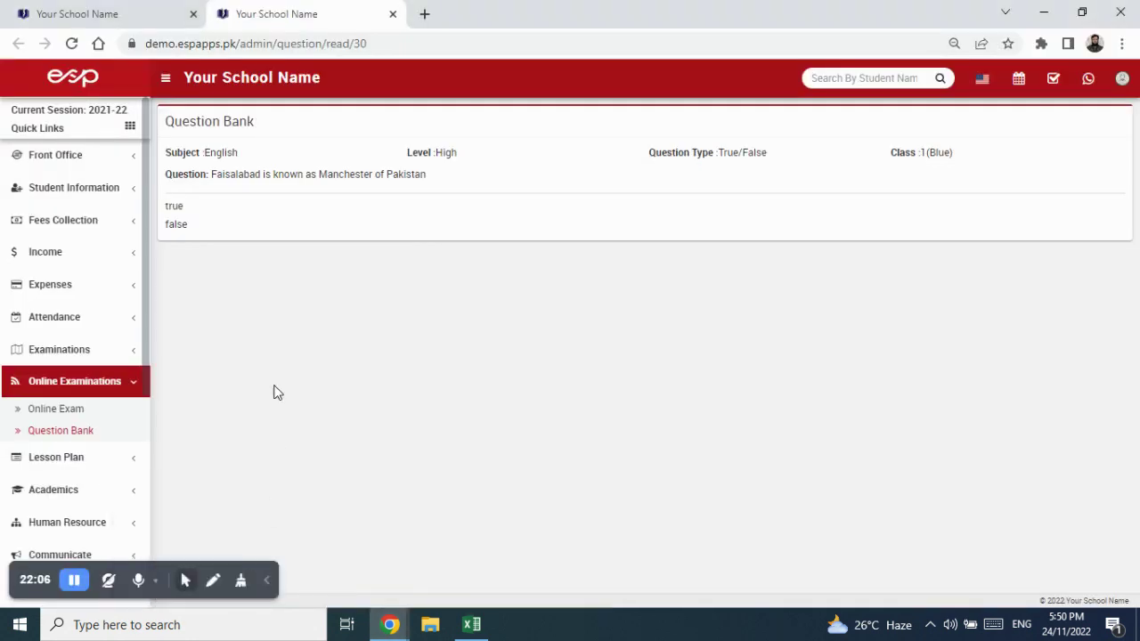
Check the Faisalabad question's true option, close its page, recheck the CSV in Excel and return to the Question Bank in Chrome.
drag(161, 213, 196, 213)
click(392, 13)
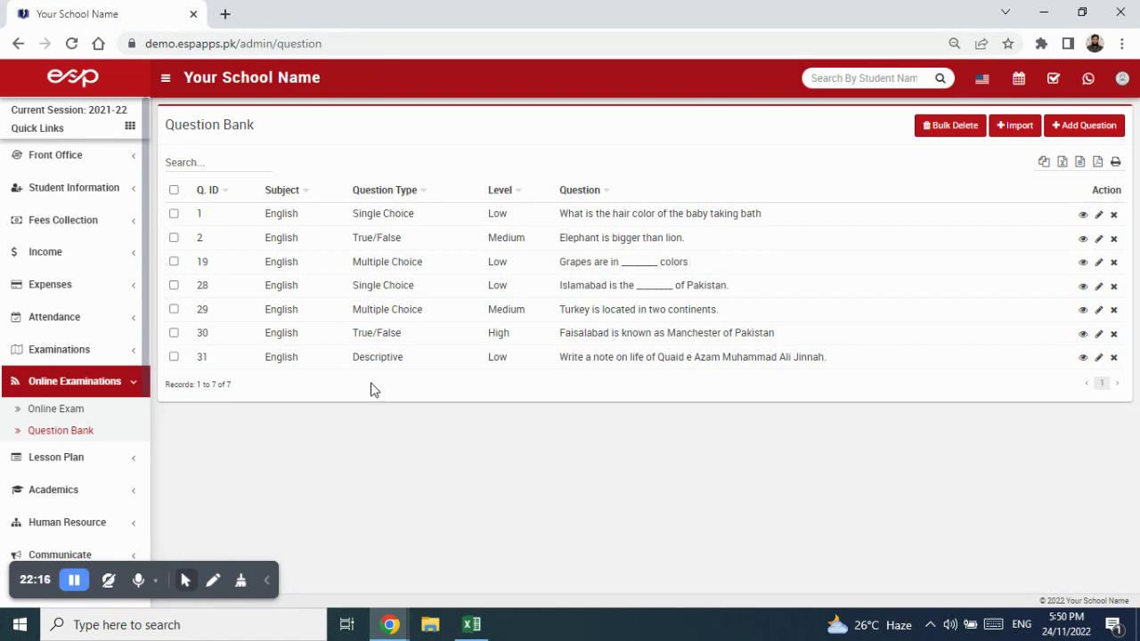
key(alt+Tab)
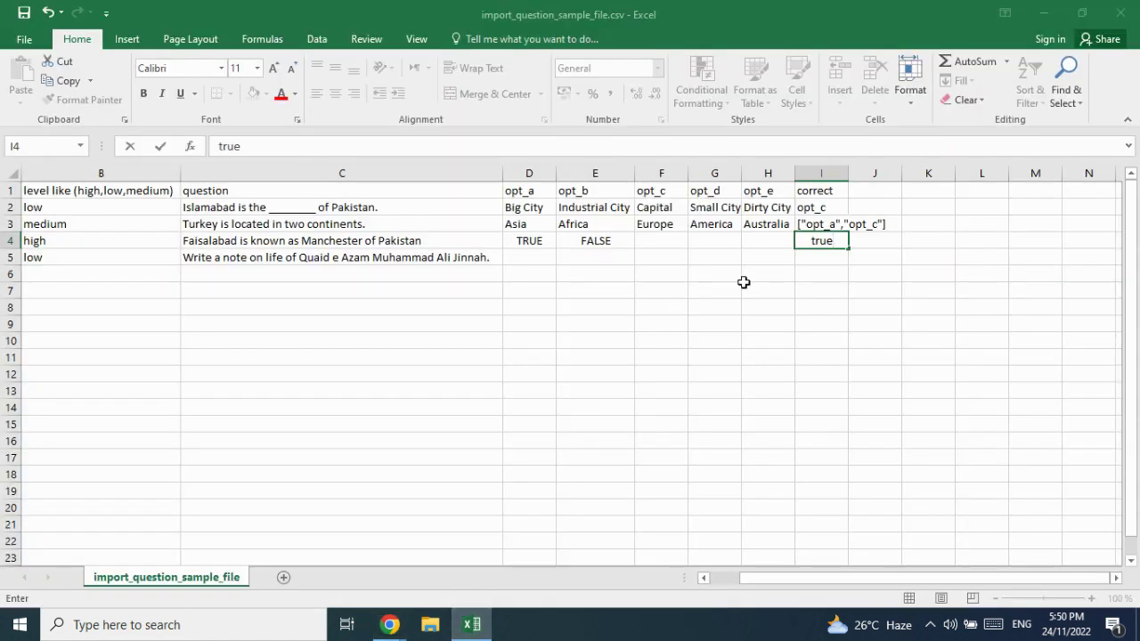
click(393, 628)
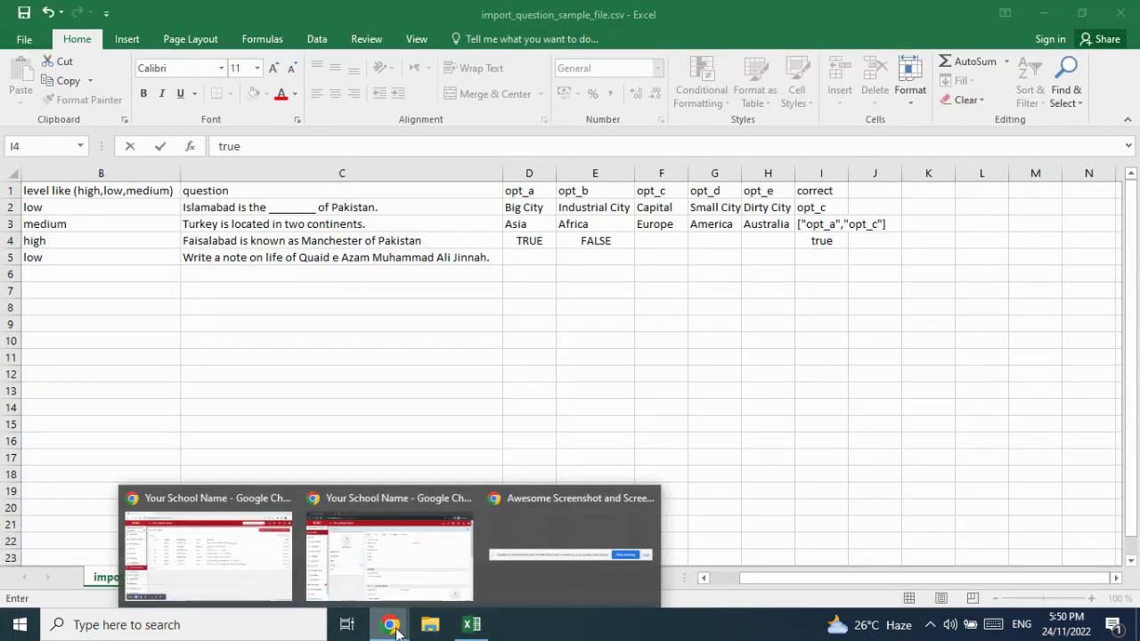
click(255, 562)
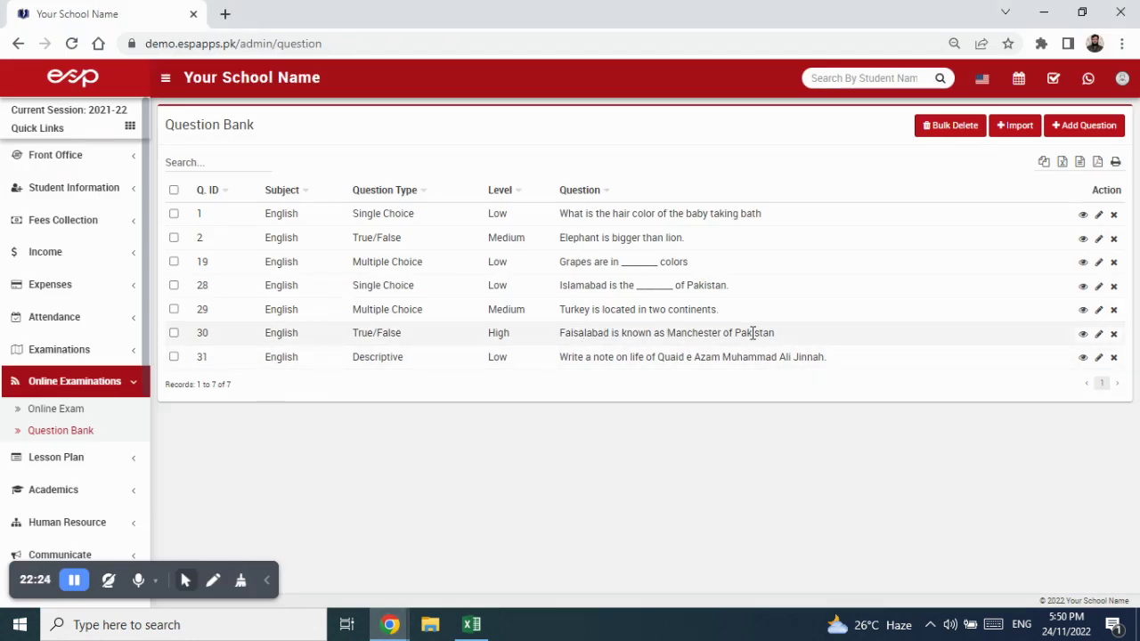
Edit the "Faisalabad is known as Manchester of Pakistan" question, set its answer to TRUE and save it.
click(1098, 334)
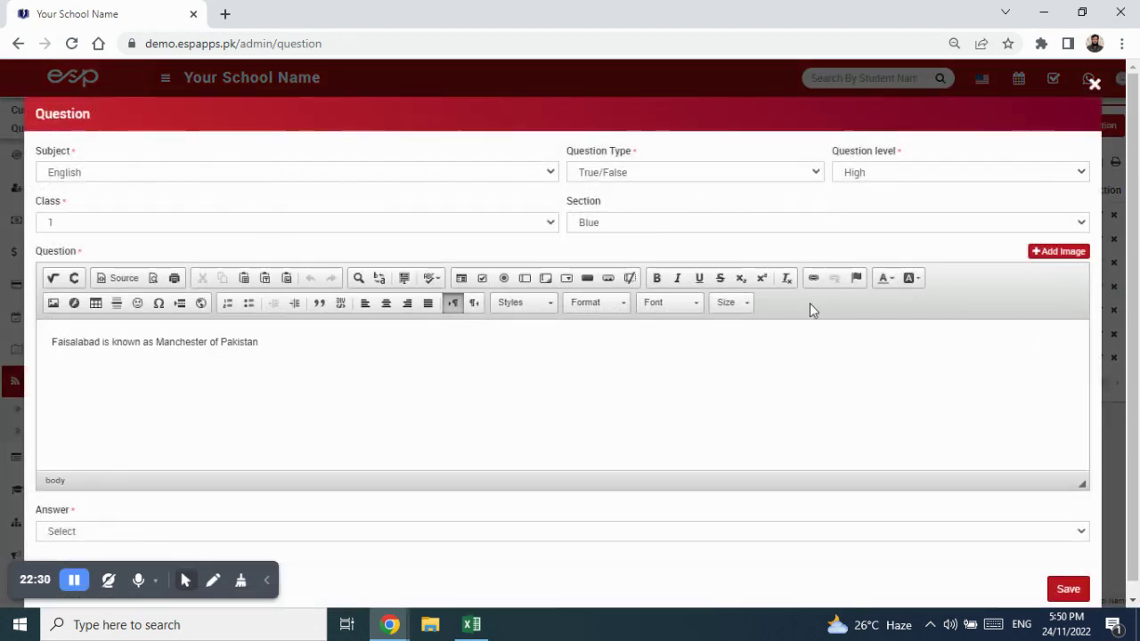
drag(267, 347, 64, 349)
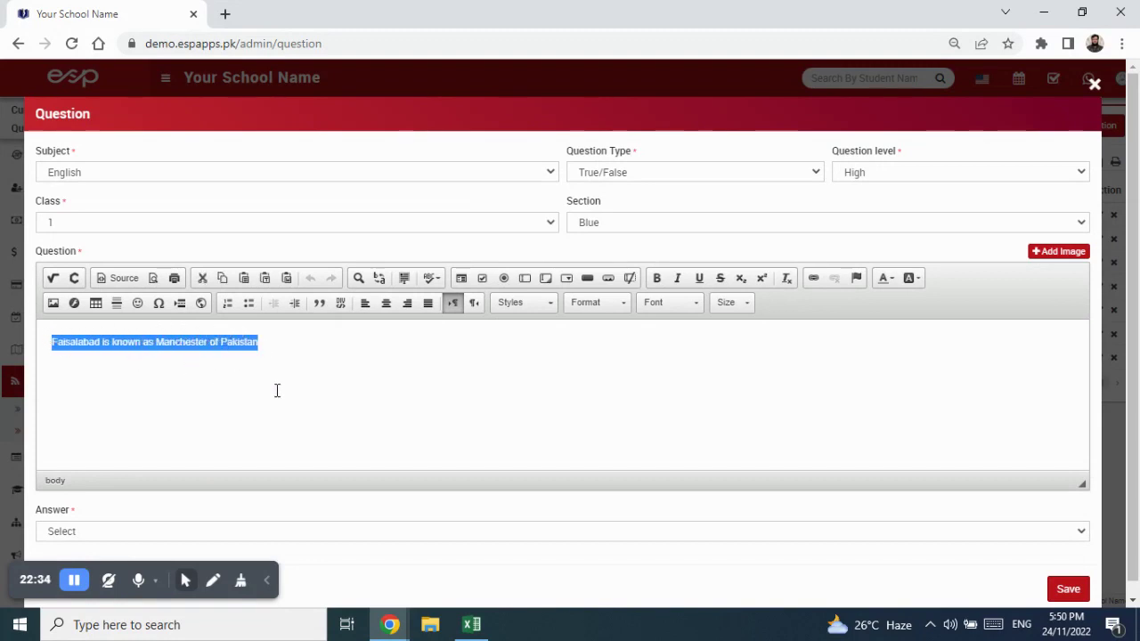
scroll(280, 390, down, 1)
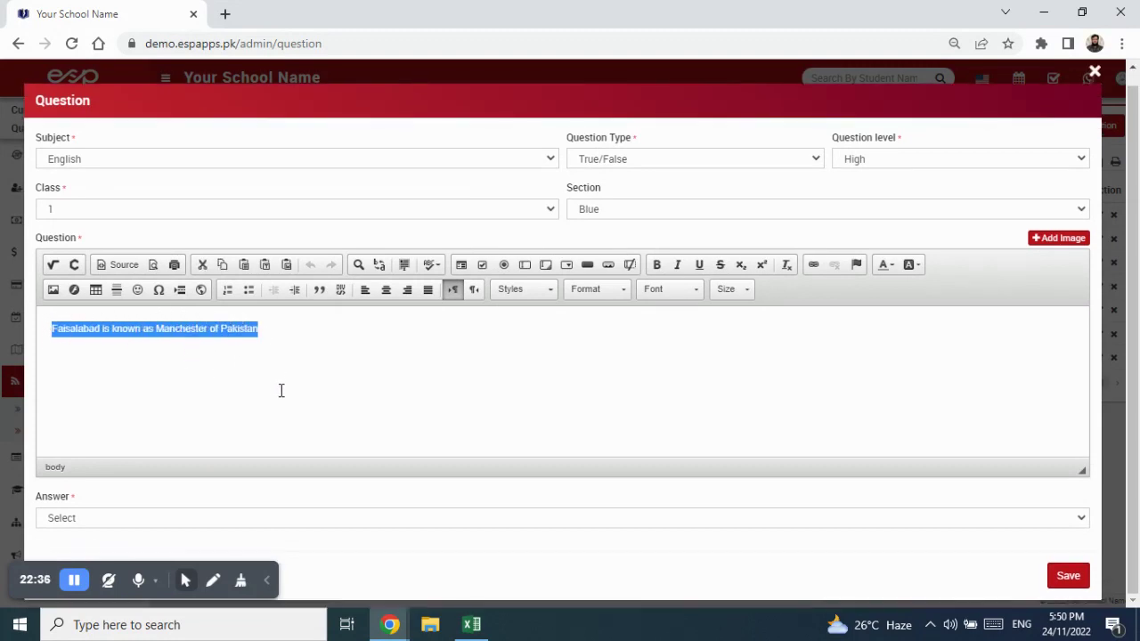
click(236, 526)
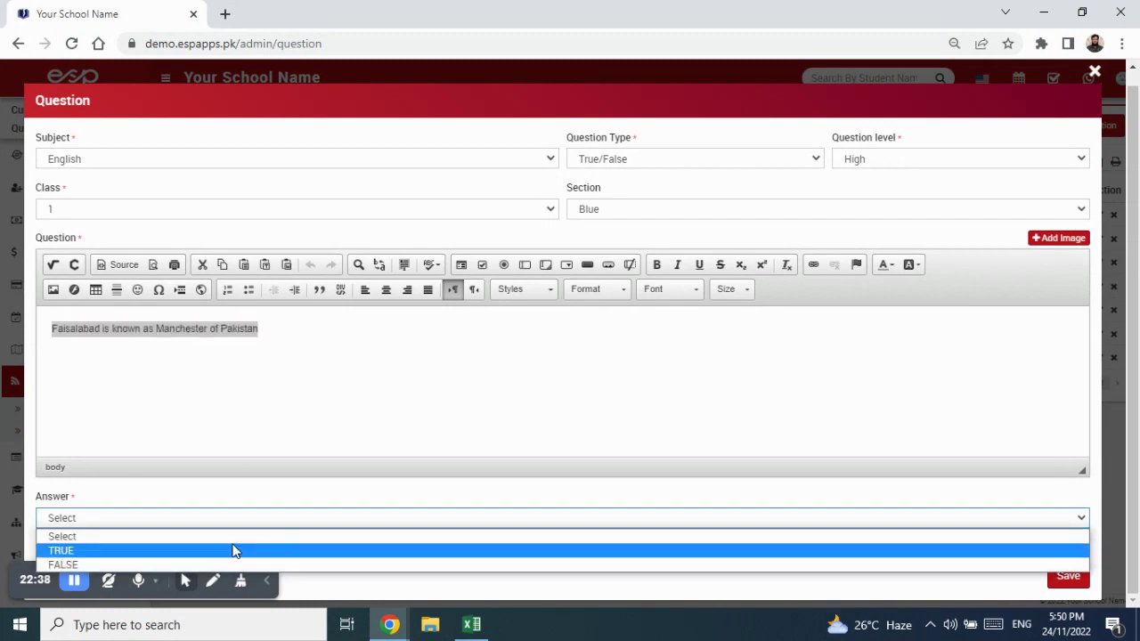
click(236, 548)
click(1085, 581)
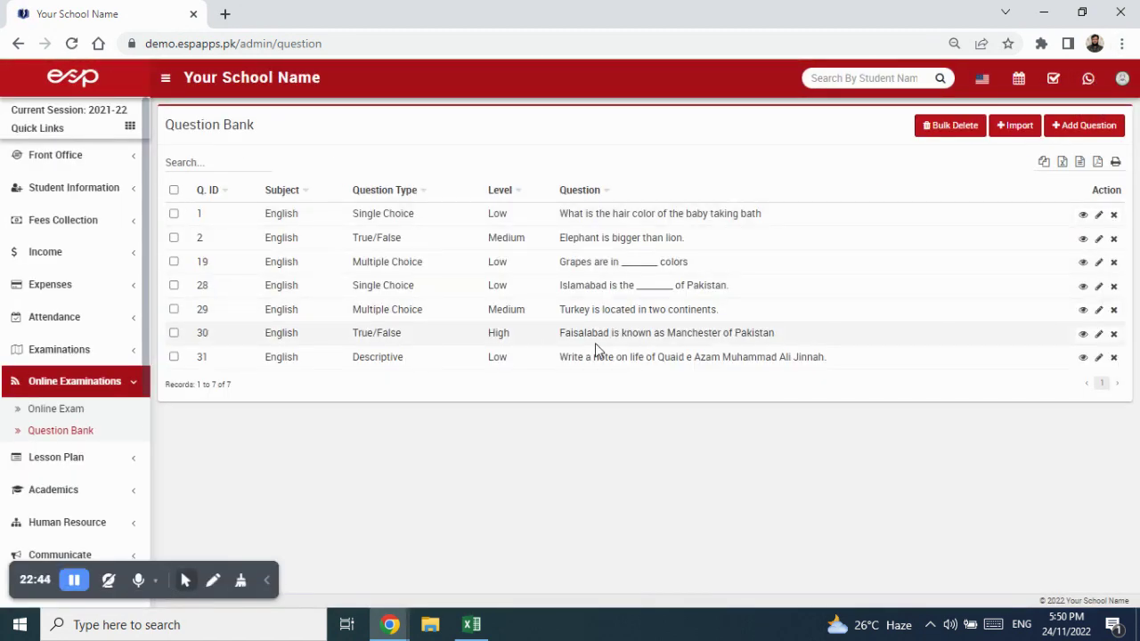
View the edited Faisalabad question, compare its marked answer with the CSV in Excel, and close its page in Chrome.
click(1082, 335)
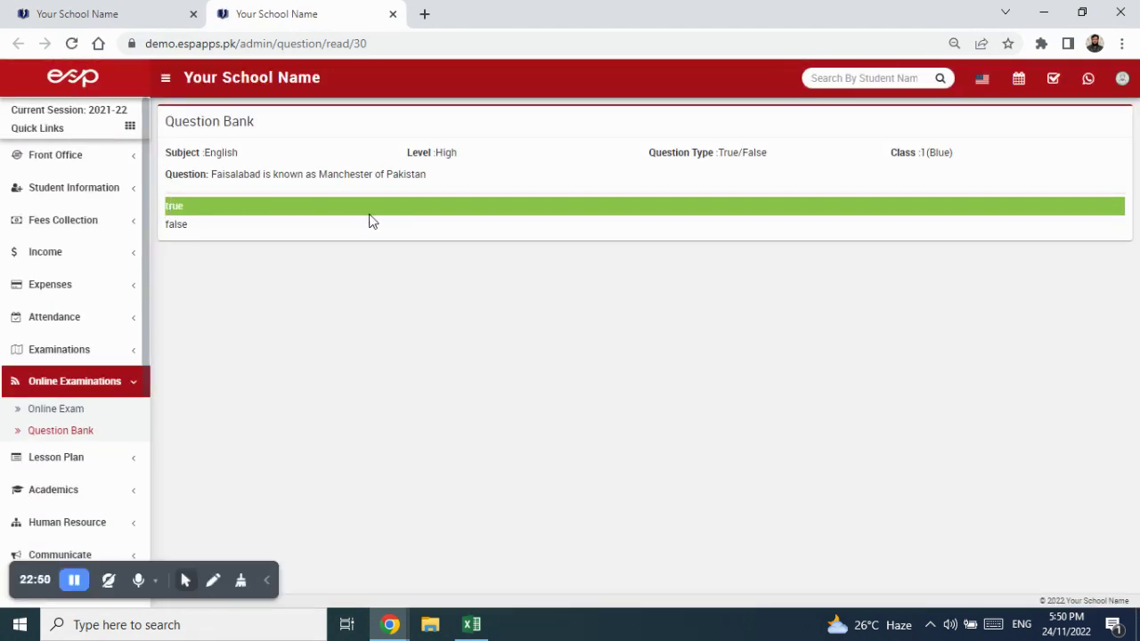
click(471, 624)
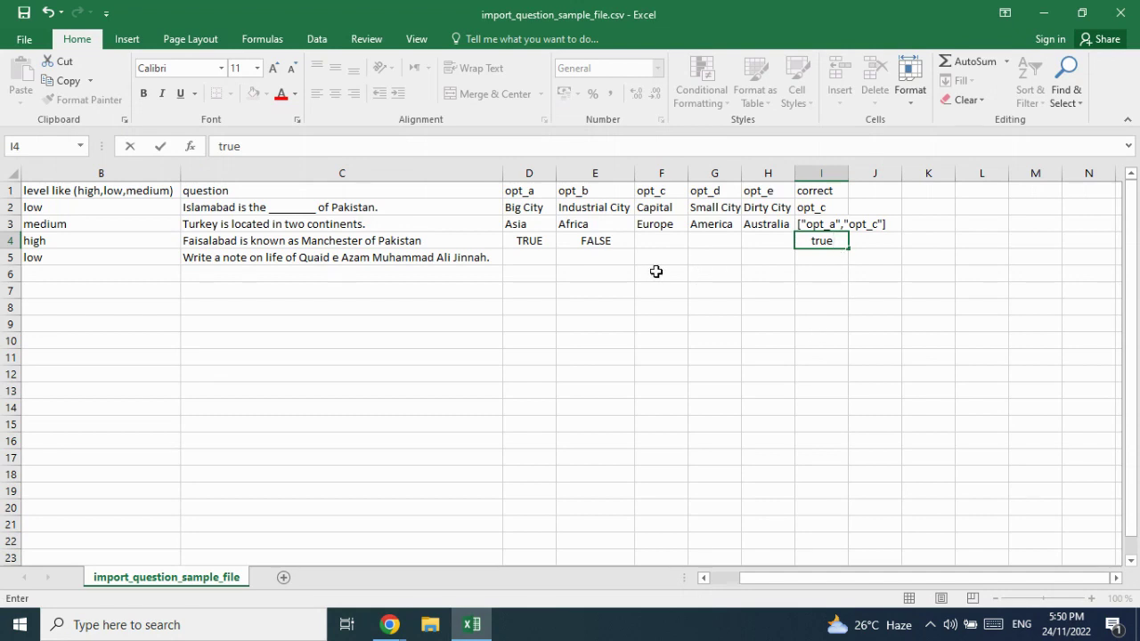
click(390, 623)
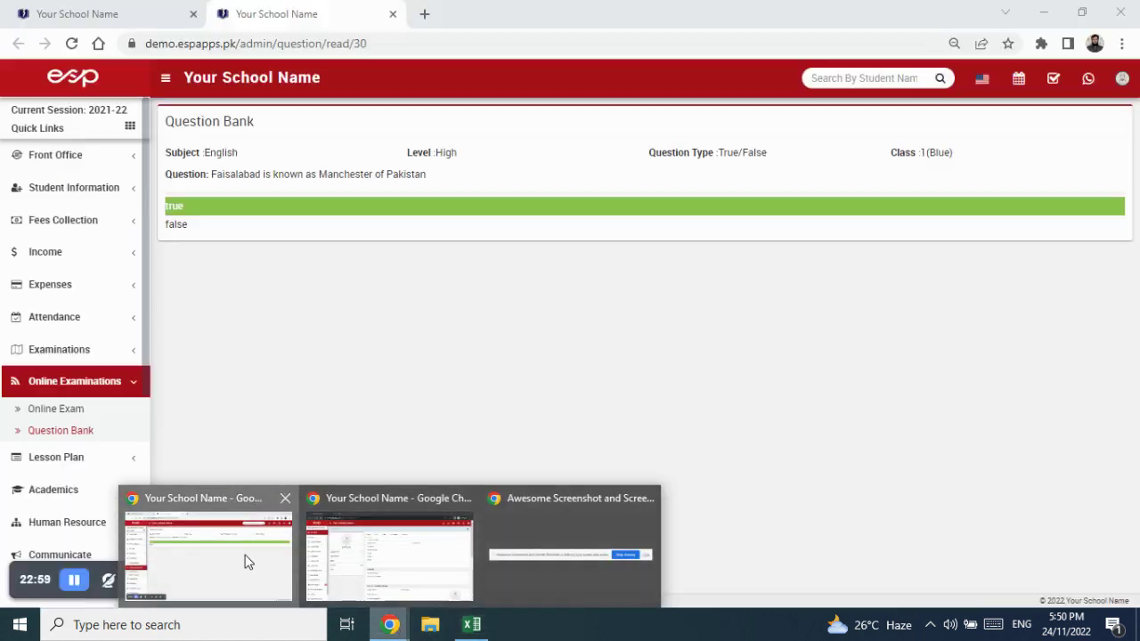
click(245, 560)
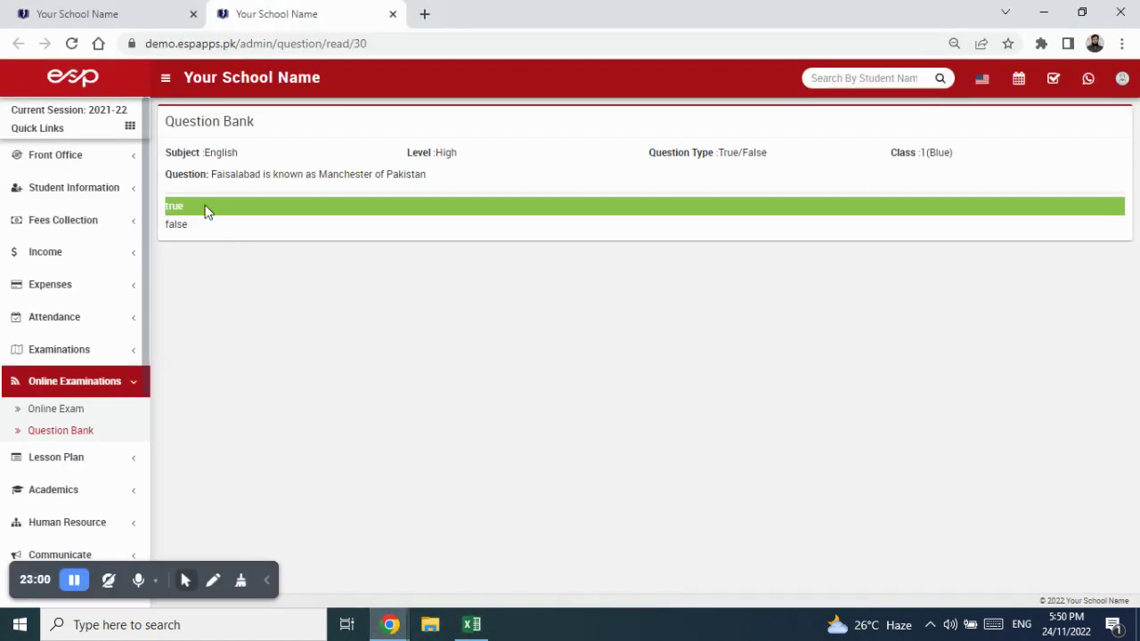
click(82, 430)
click(392, 14)
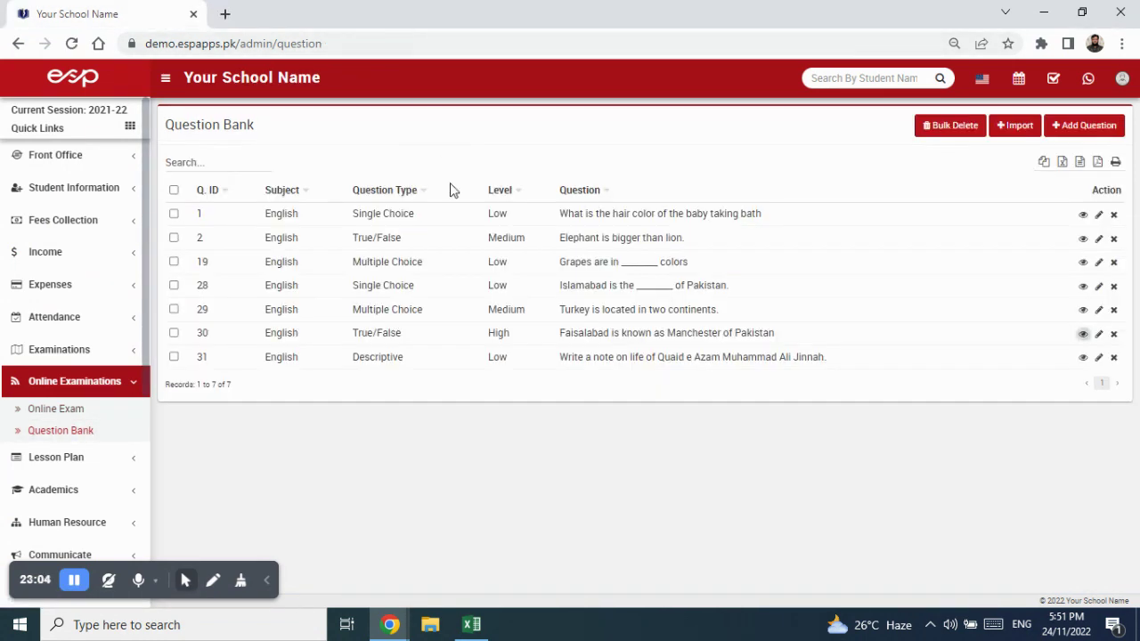